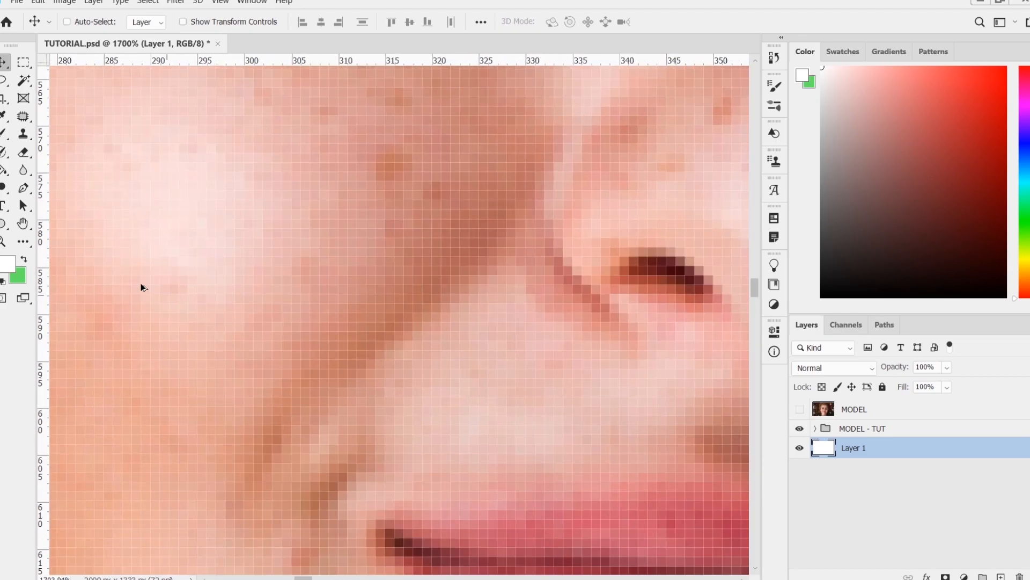
scroll(119, 262, "up", 4)
scroll(141, 257, "down", 3)
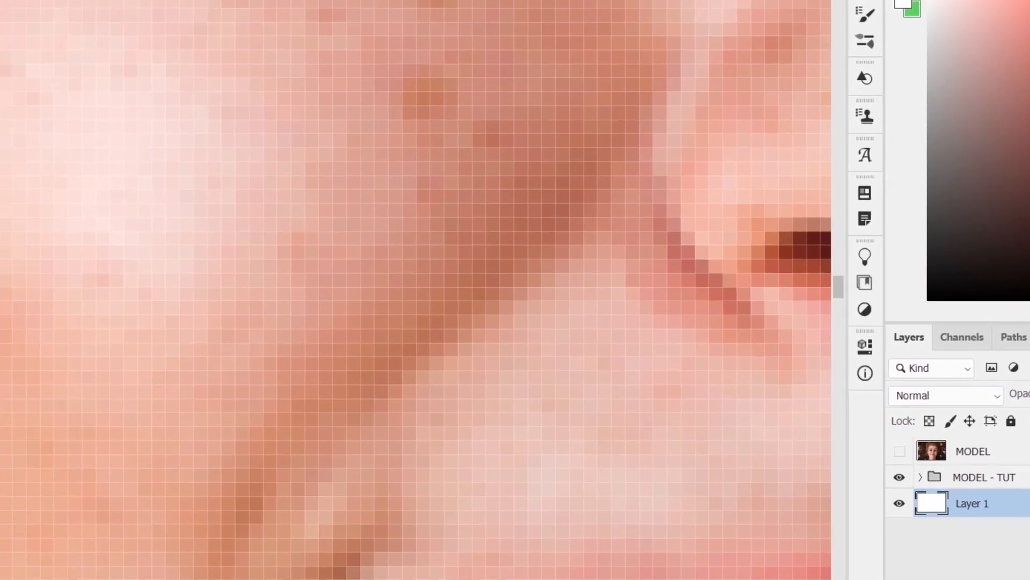
scroll(258, 391, "down", 8)
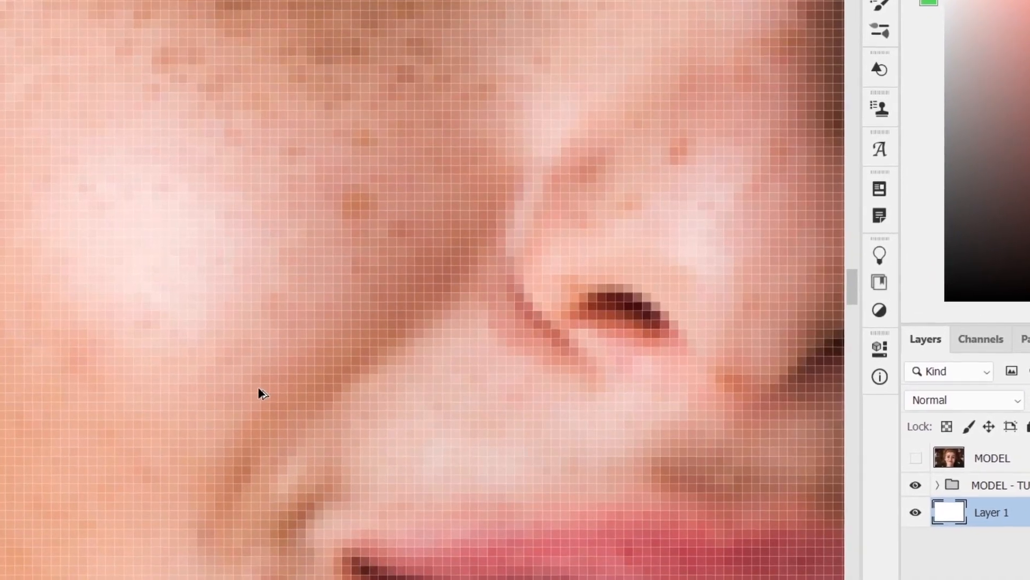
scroll(120, 333, "up", 8)
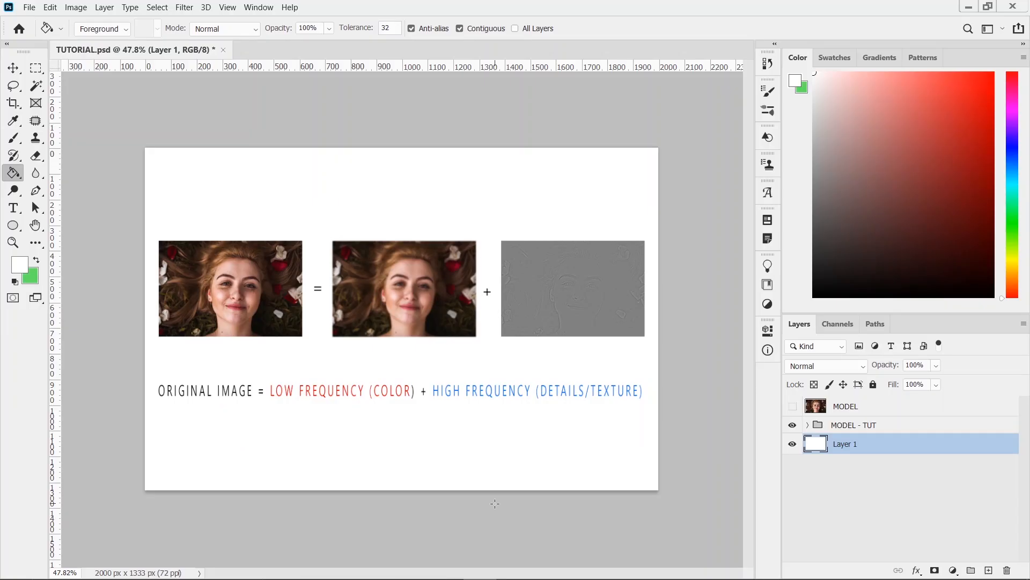
left_click(14, 68)
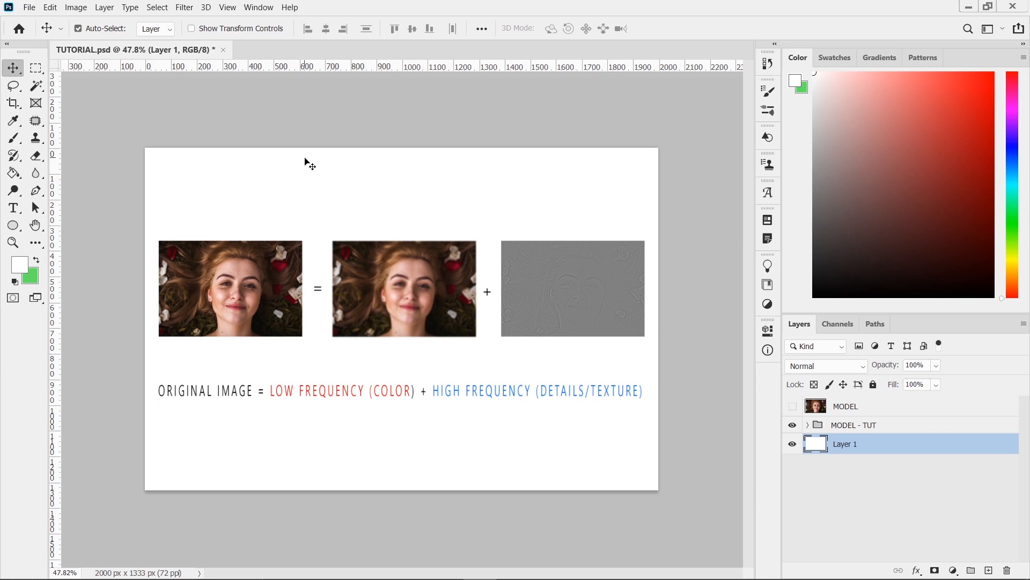
key("g")
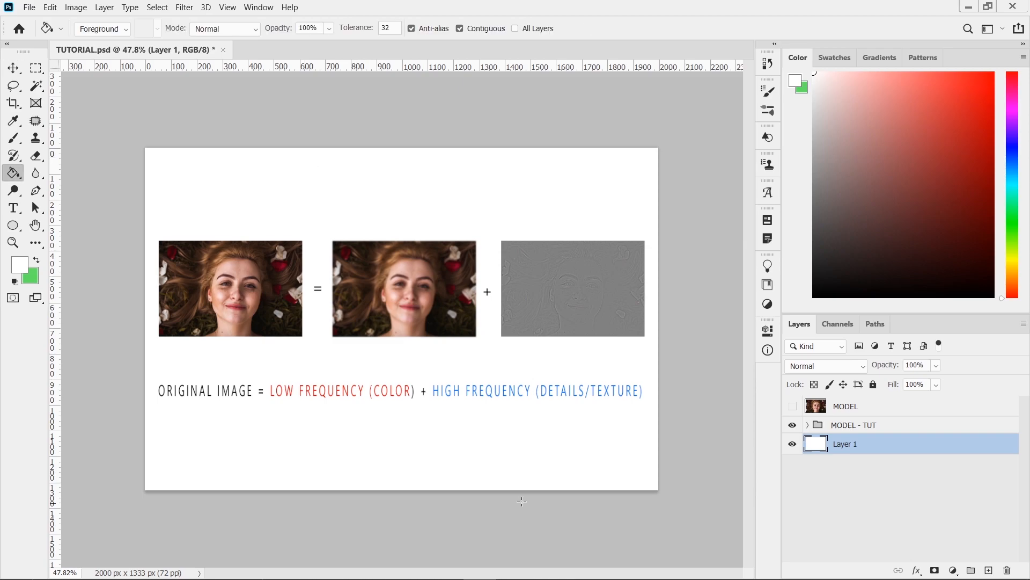
key("v")
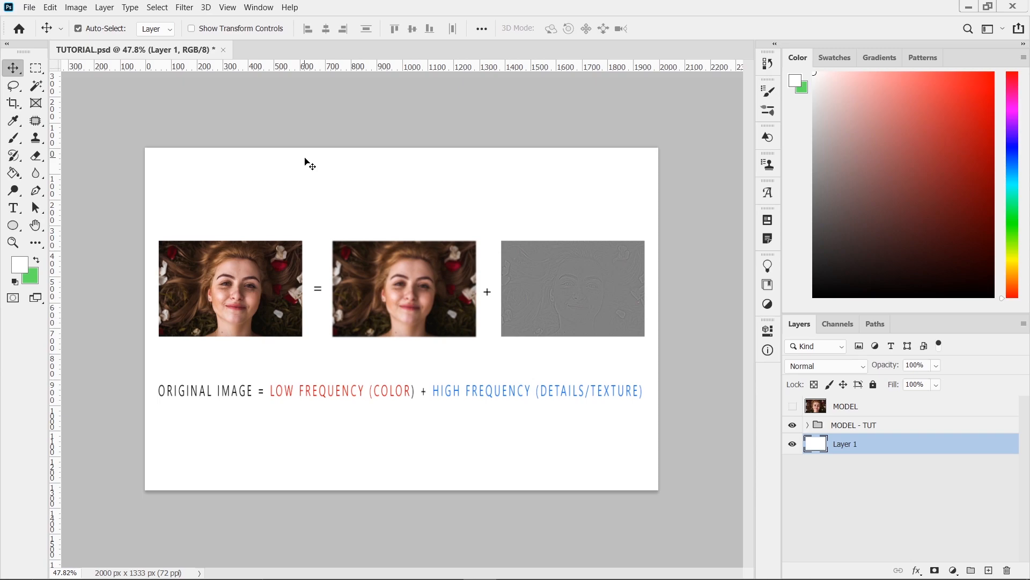
key("g")
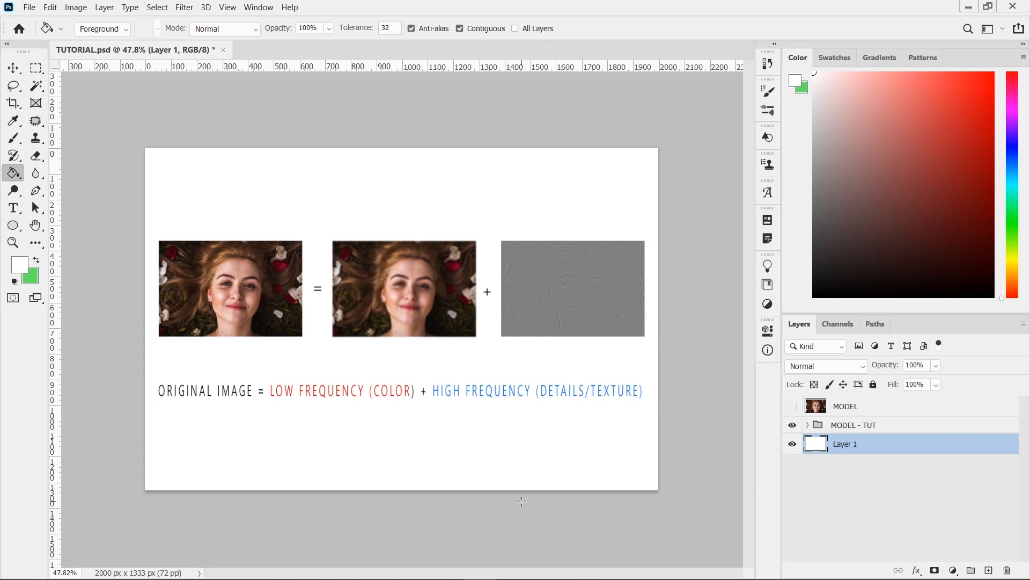
left_click(14, 68)
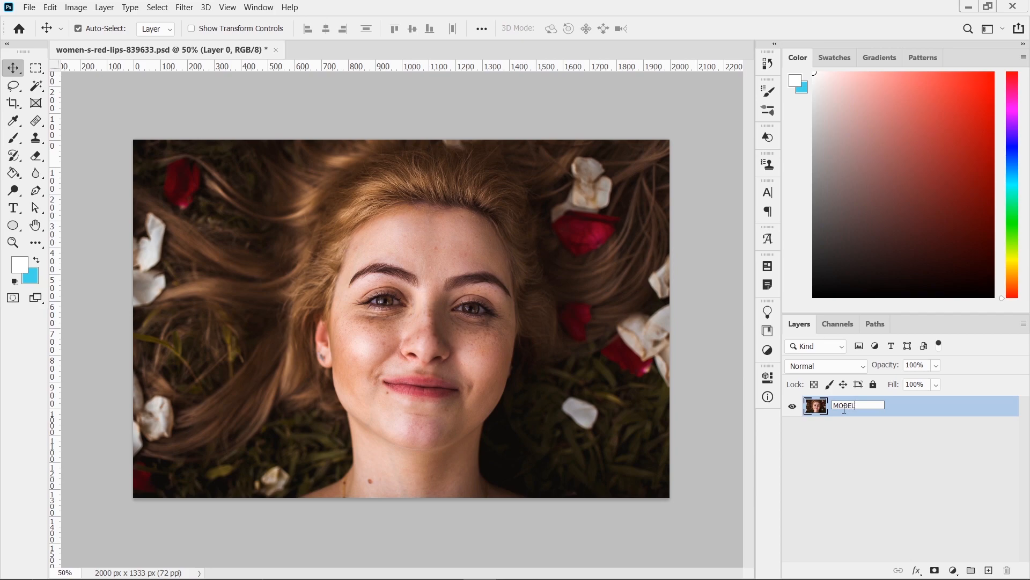
- Name the photo layer MODEL and add a new empty layer above it
key("Return")
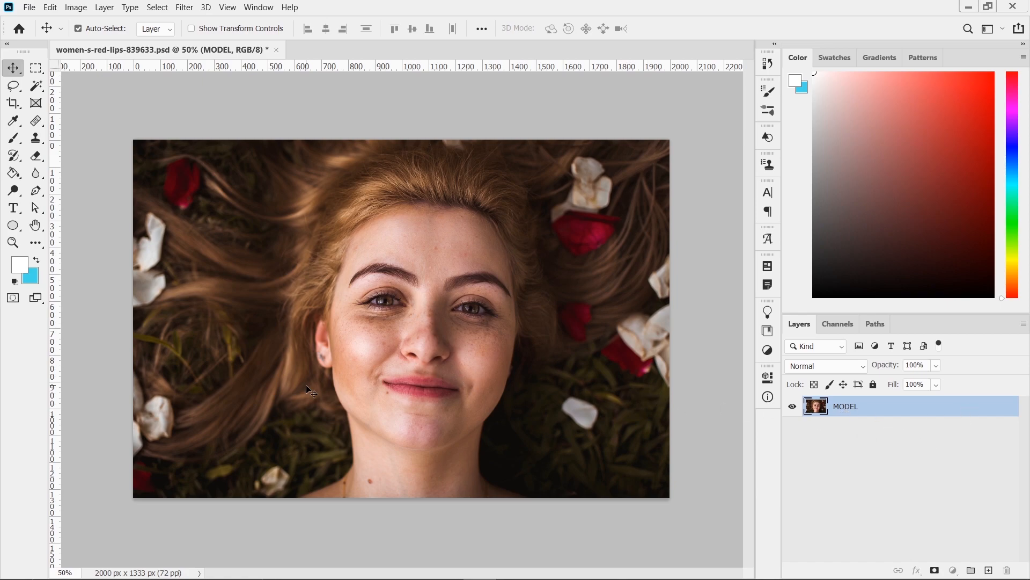
scroll(393, 372, "up", 2)
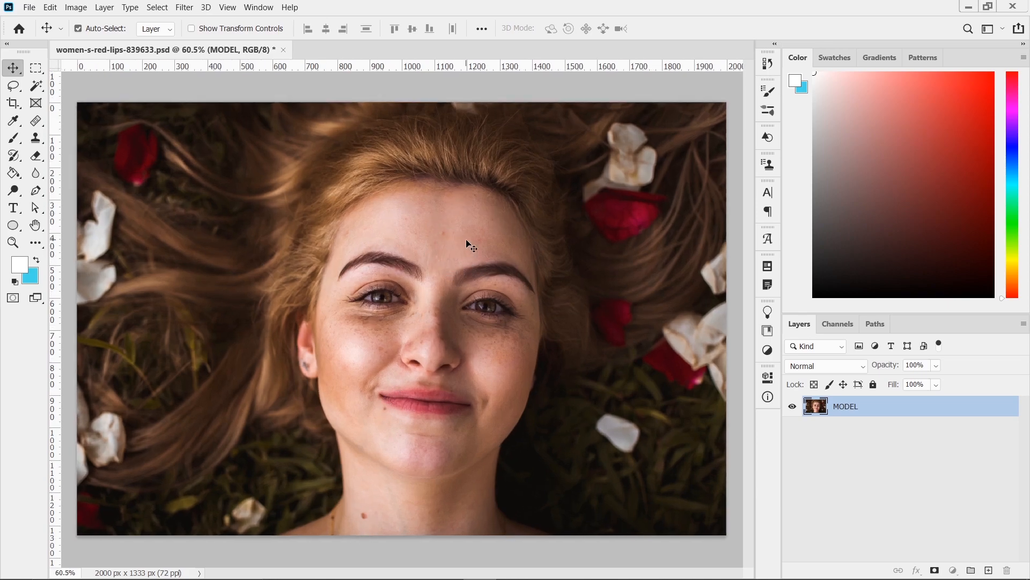
scroll(440, 233, "up", 5)
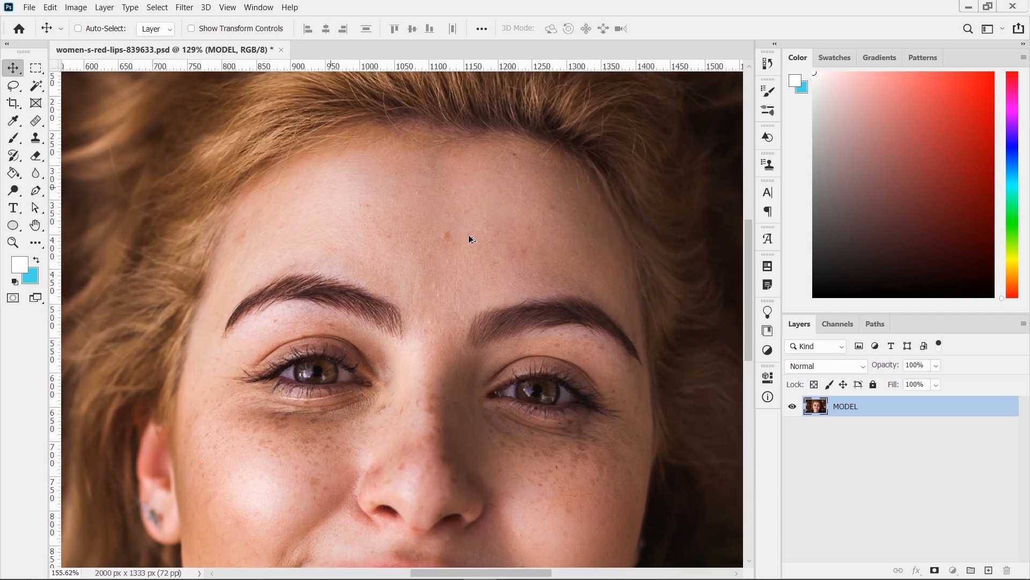
scroll(452, 242, "down", 3)
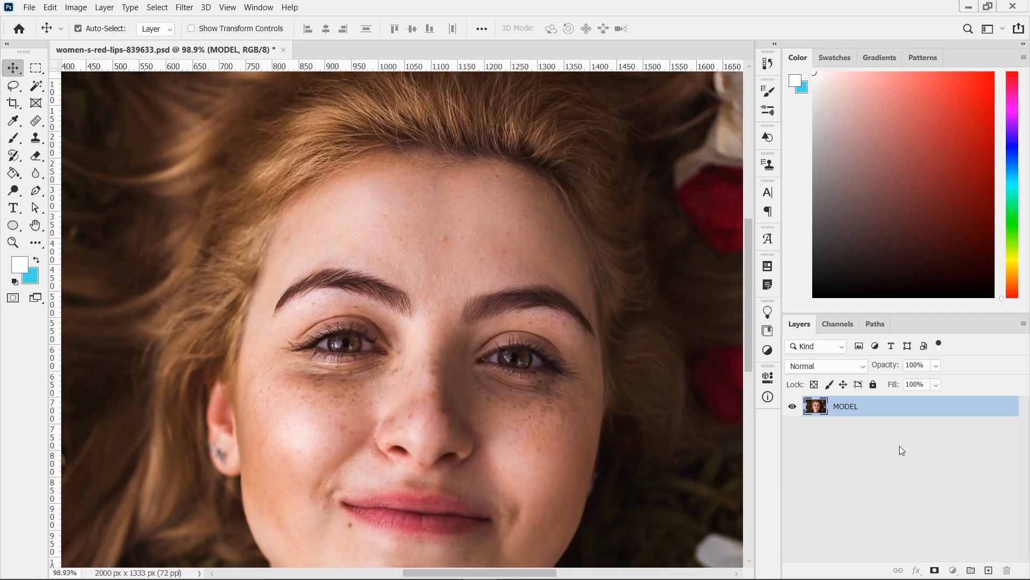
left_click(988, 570)
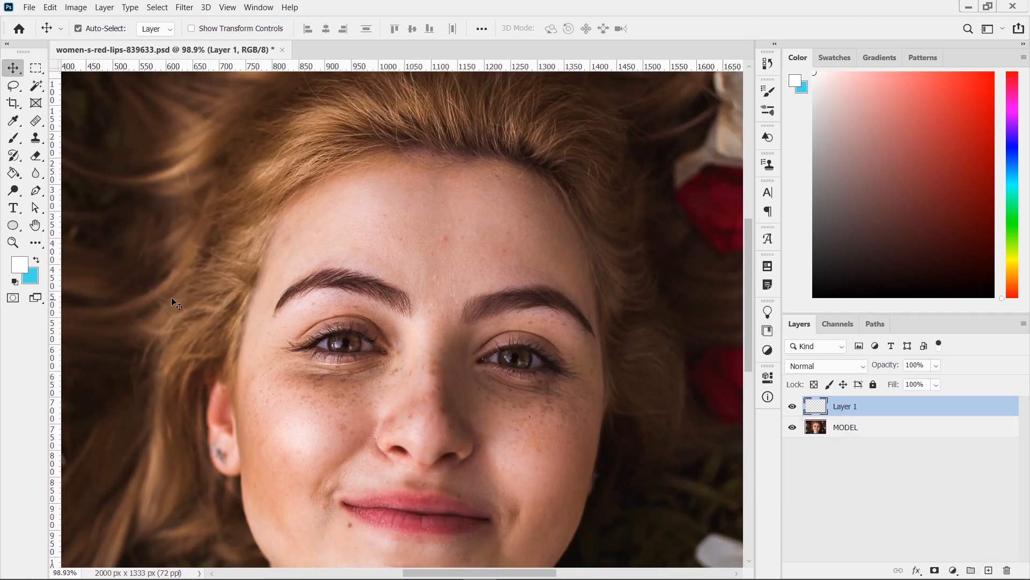
- Heal the red blemishes across the middle of the forehead on Layer 1 using the Healing Brush Tool with Current & Below sampling
left_click(36, 123)
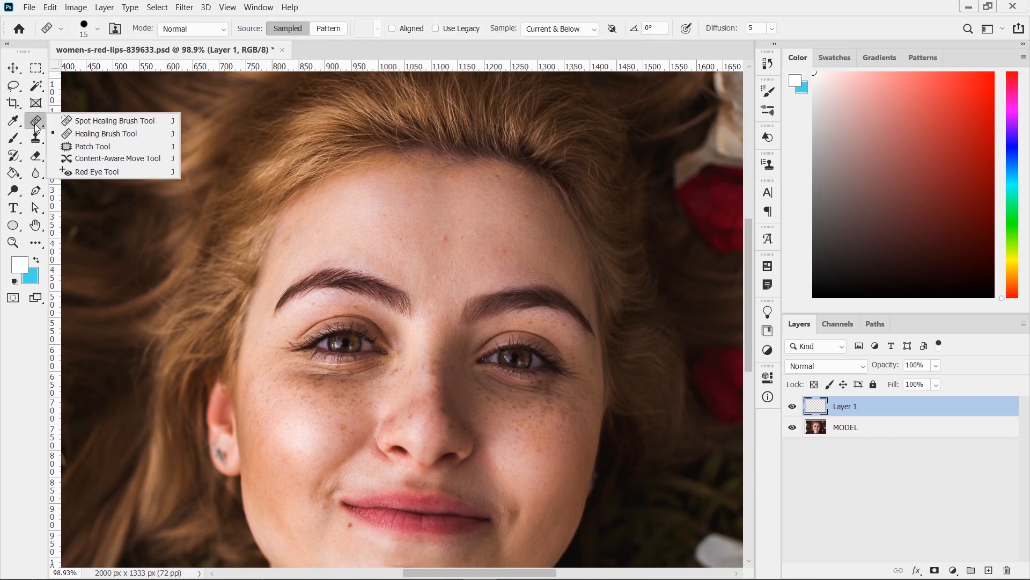
left_click(120, 137)
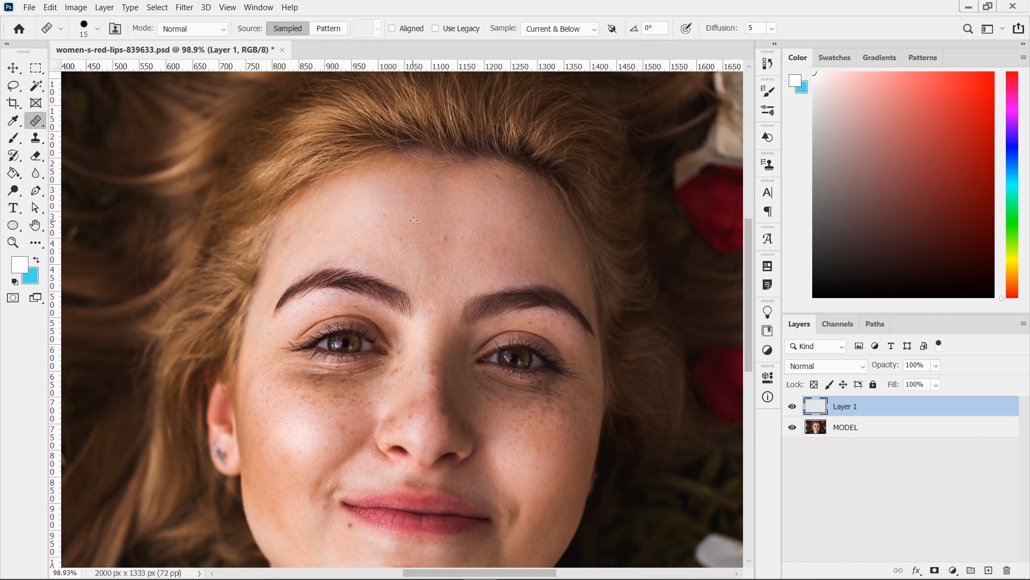
scroll(413, 220, "up", 10)
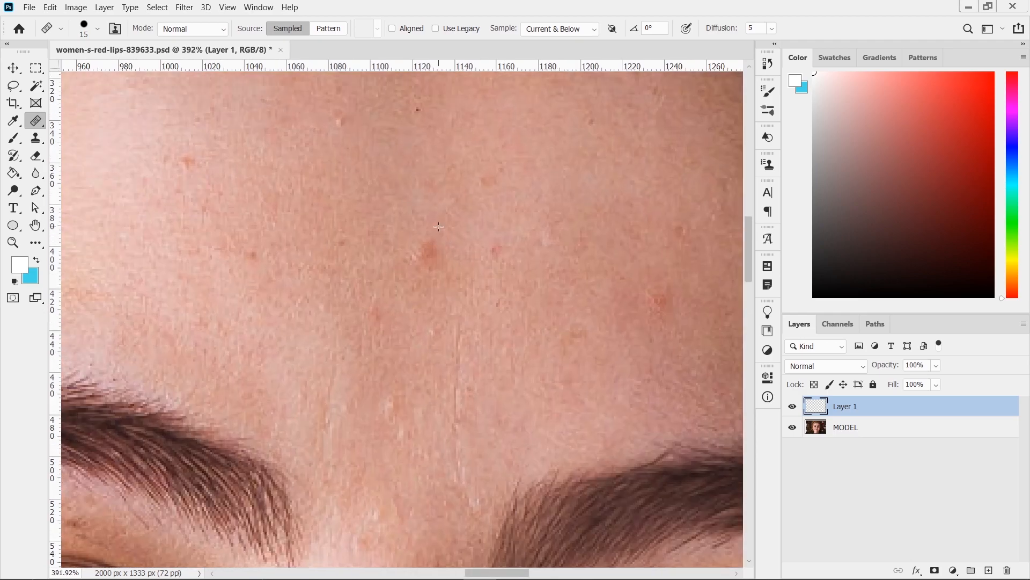
left_click(430, 228)
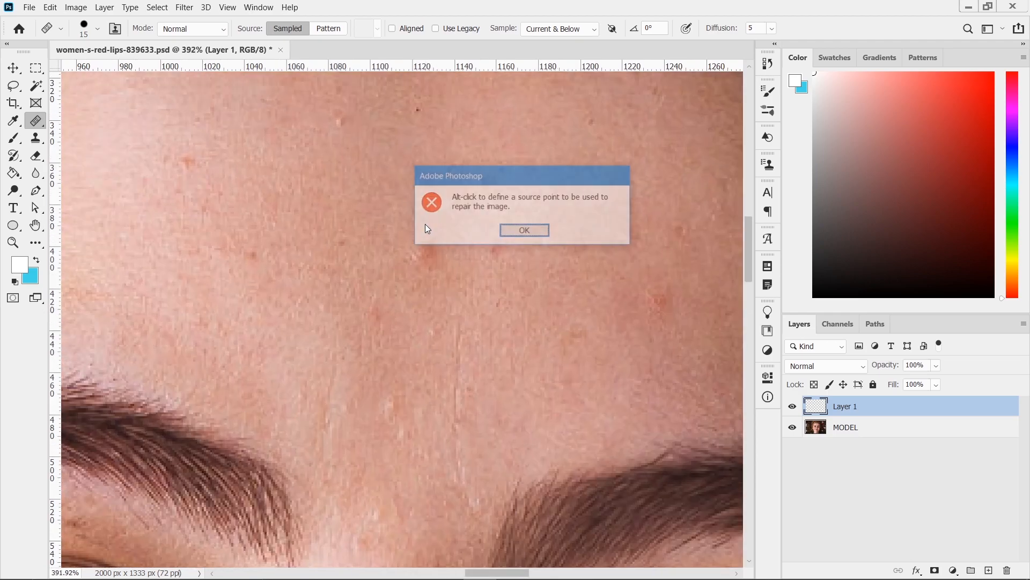
left_click(518, 232)
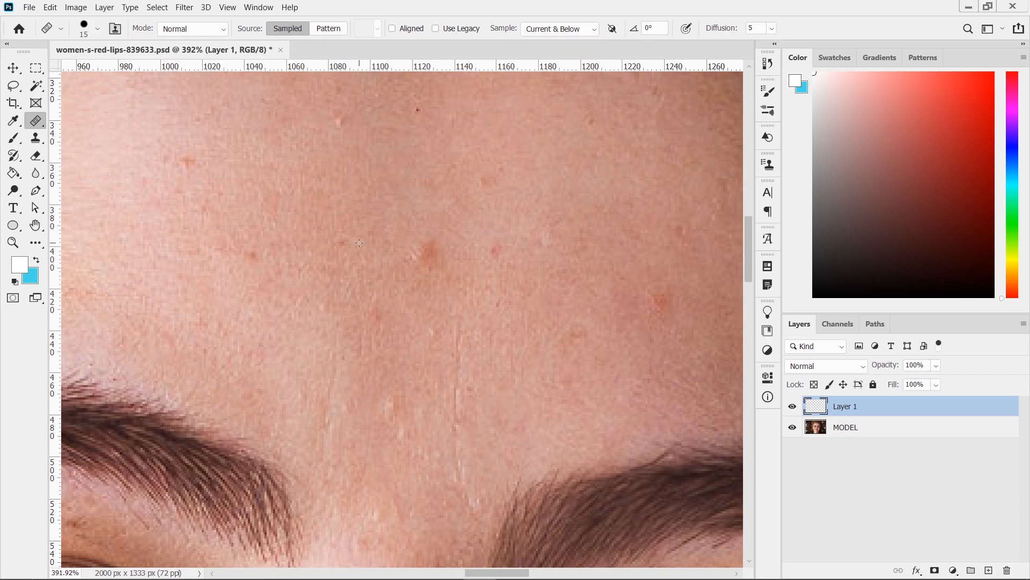
left_click(420, 248)
left_click(253, 197)
left_click(189, 162)
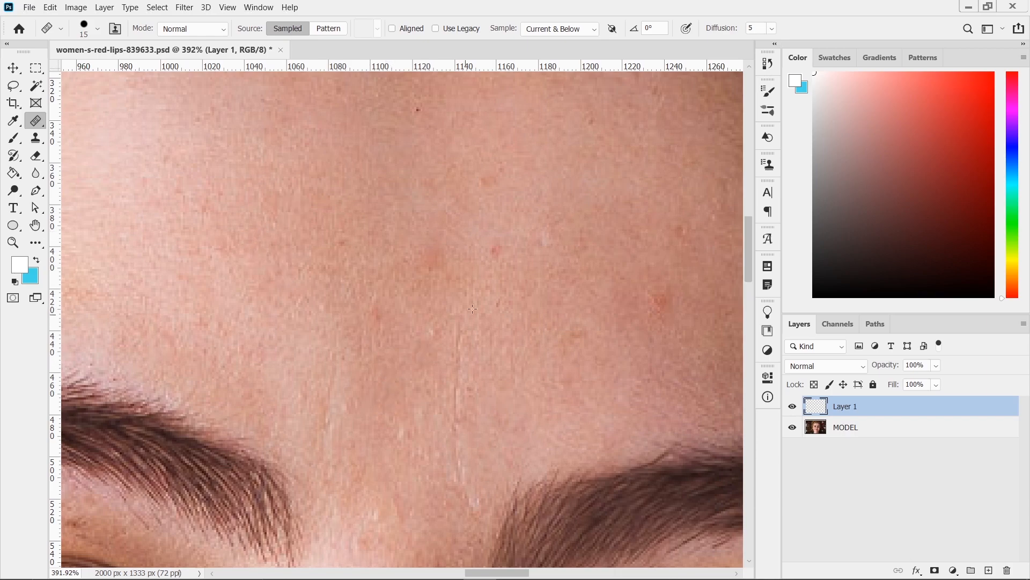
left_click(496, 249)
left_click(655, 303)
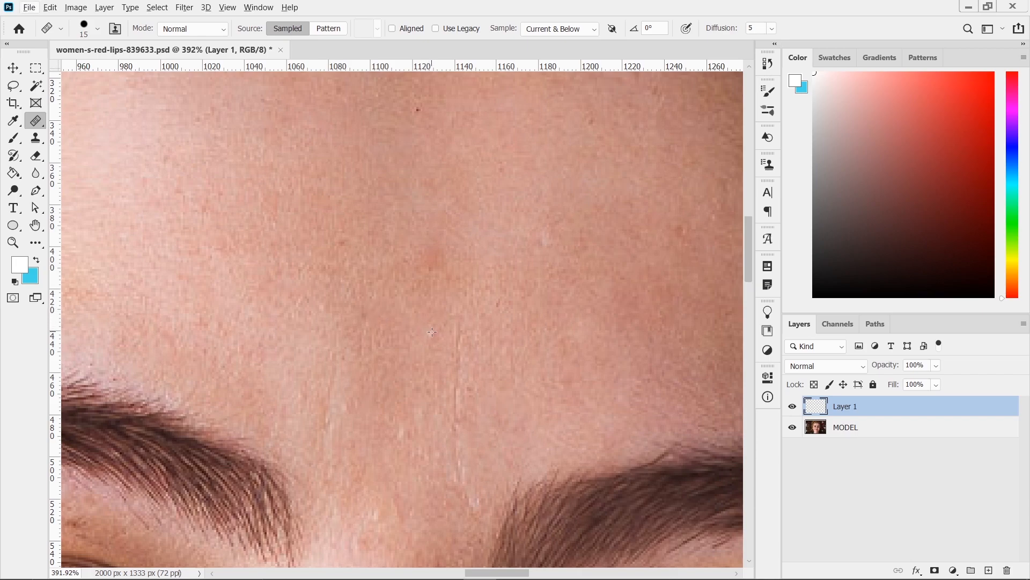
- Heal the dark spot on the upper forehead just below the hairline, undoing the last stroke
scroll(404, 439, "down", 5)
scroll(519, 244, "up", 3)
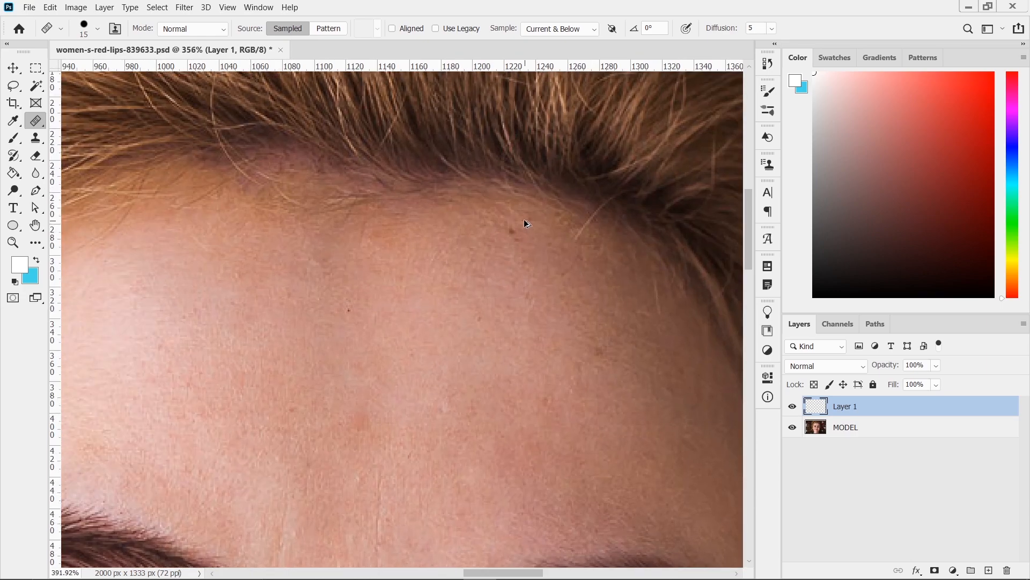
scroll(524, 220, "up", 1)
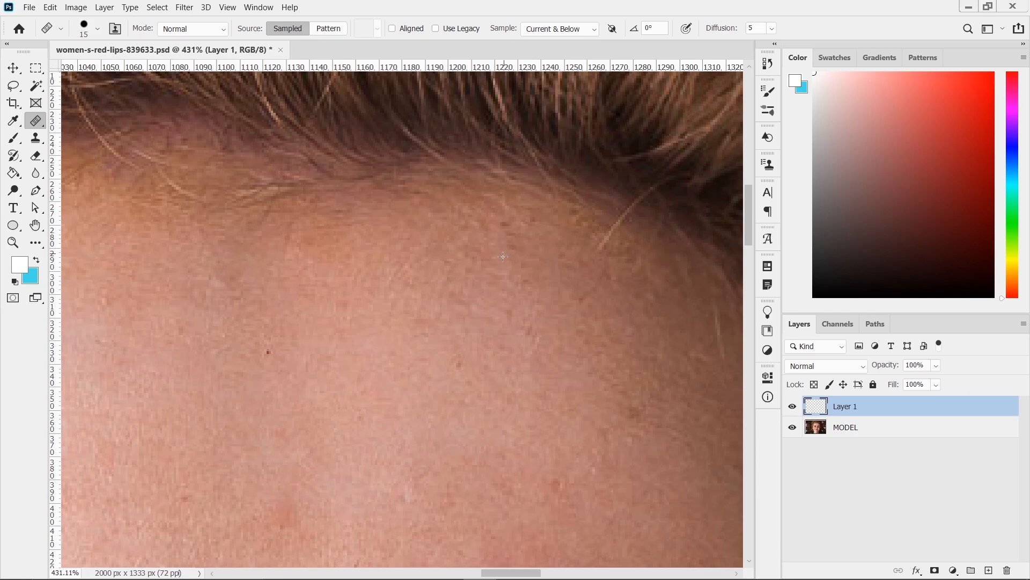
key("ctrl+z")
scroll(534, 279, "down", 6)
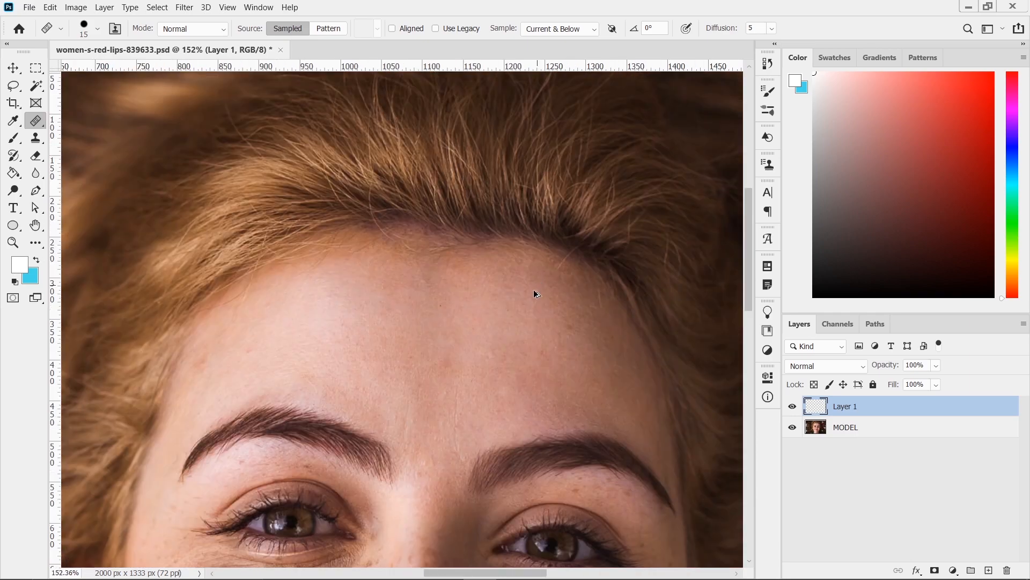
- Heal the small blemishes at the left temple, between the hairline and the outer left eyebrow
scroll(424, 341, "down", 4)
scroll(396, 345, "up", 7)
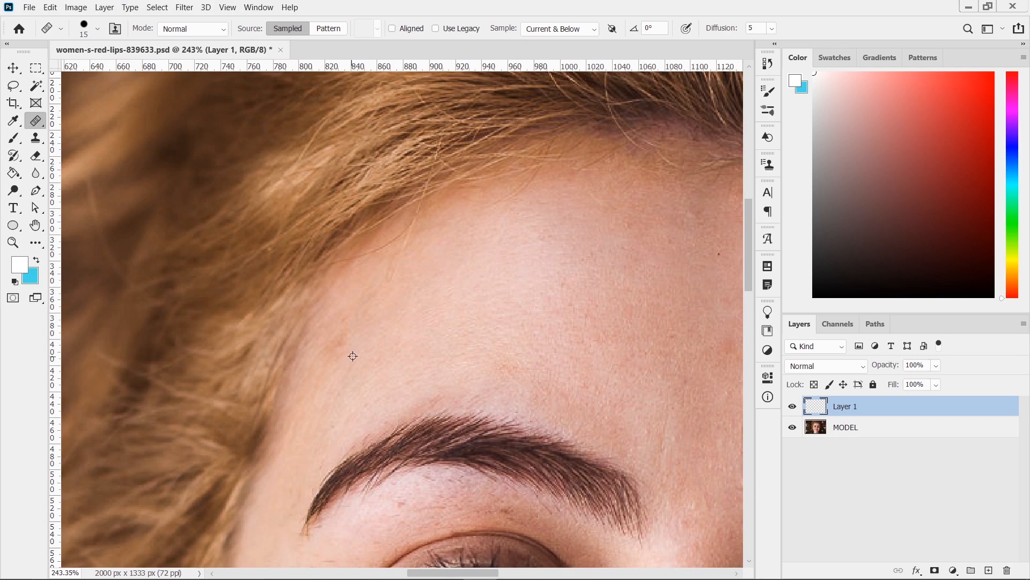
left_click(345, 334)
left_click(334, 356)
scroll(391, 324, "down", 2)
scroll(530, 360, "up", 3)
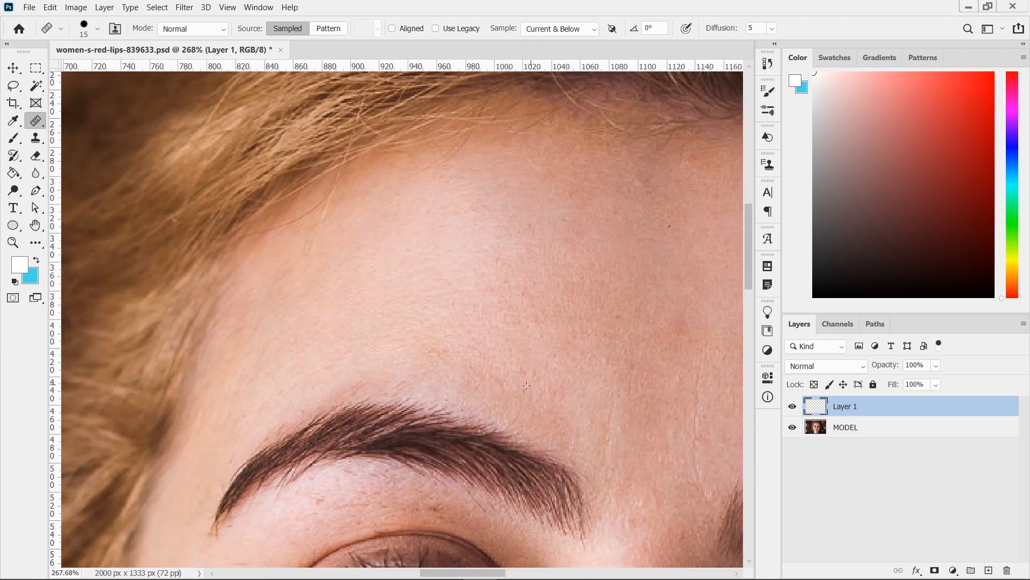
- Heal the marks above the inner left eyebrow and the tiny dark dot in the upper middle of the forehead
scroll(301, 321, "down", 2)
scroll(605, 412, "up", 3)
scroll(357, 312, "down", 2)
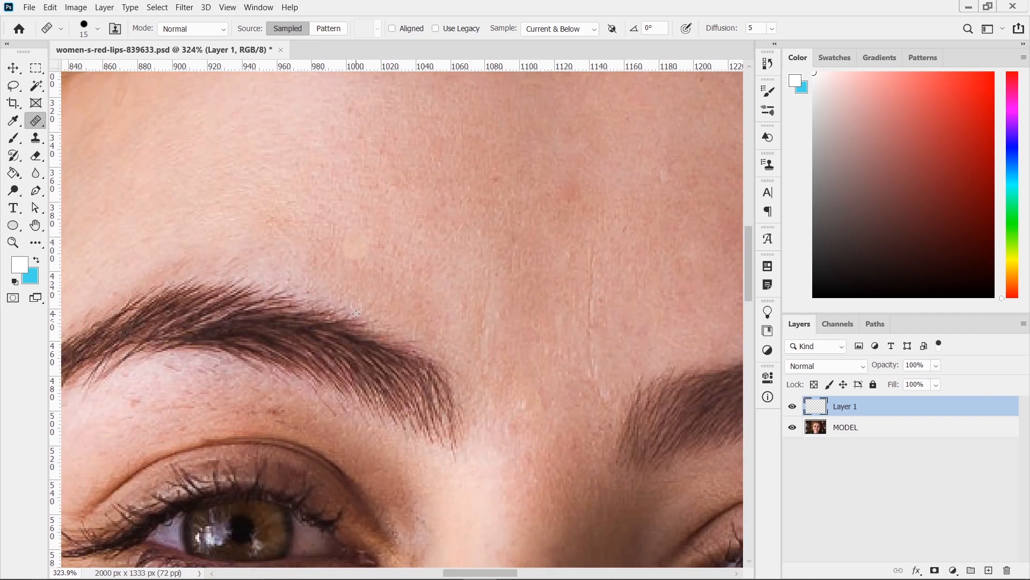
scroll(612, 279, "up", 3)
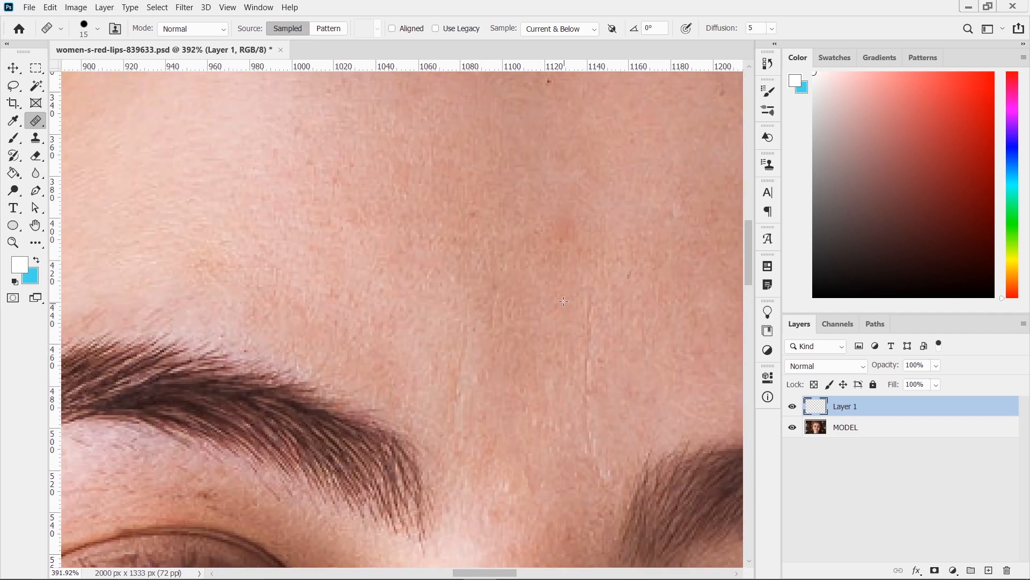
scroll(564, 302, "up", 3)
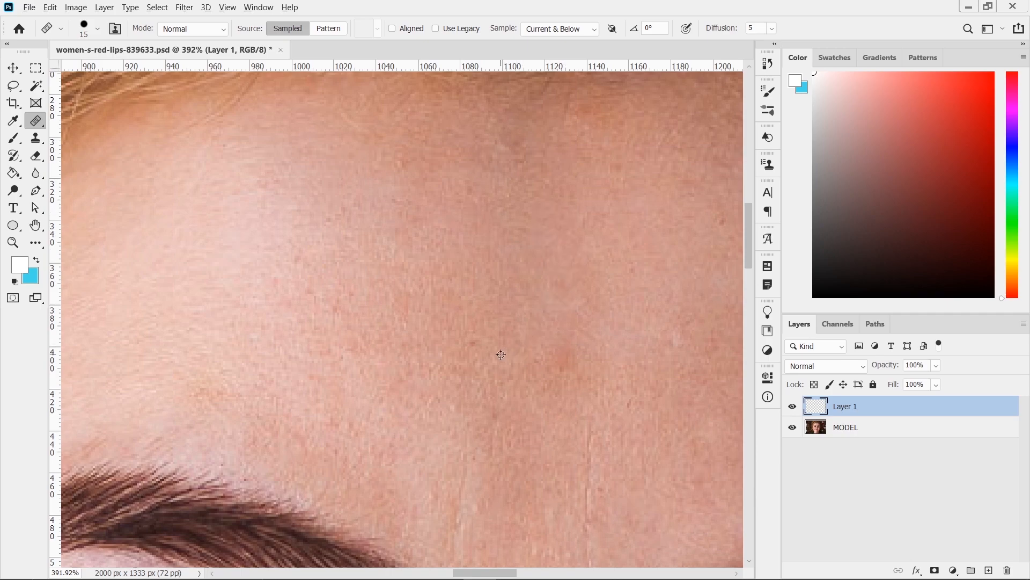
- Heal the remaining small specks on the central forehead between the hairline and the eyebrows
scroll(385, 337, "down", 5)
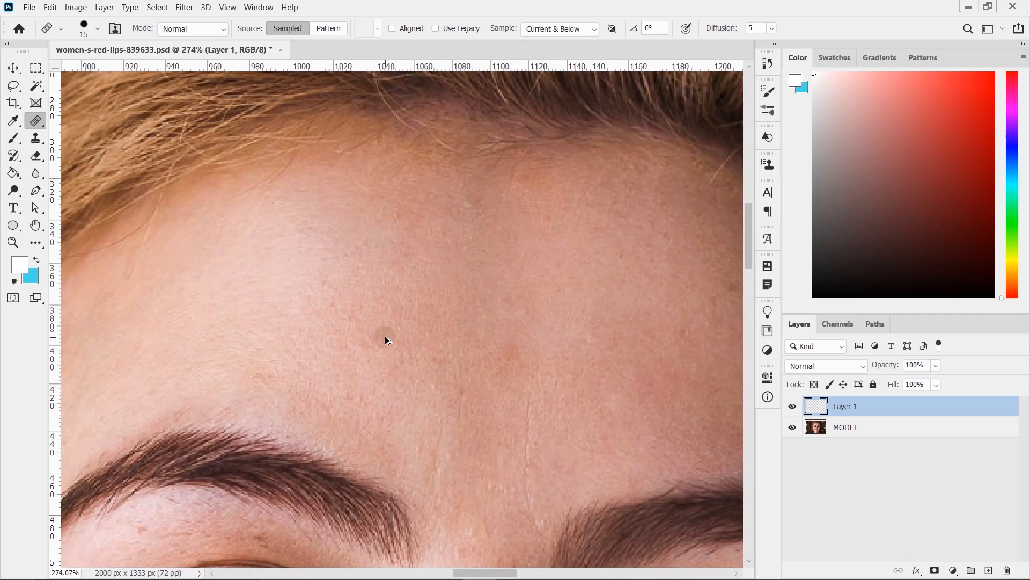
scroll(573, 292, "up", 7)
scroll(572, 290, "up", 2)
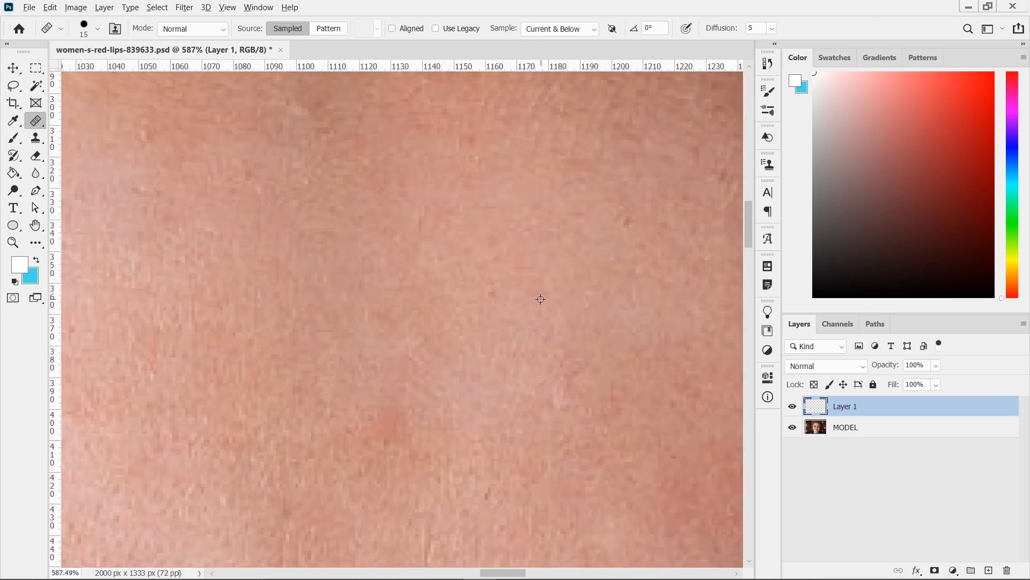
scroll(416, 256, "down", 4)
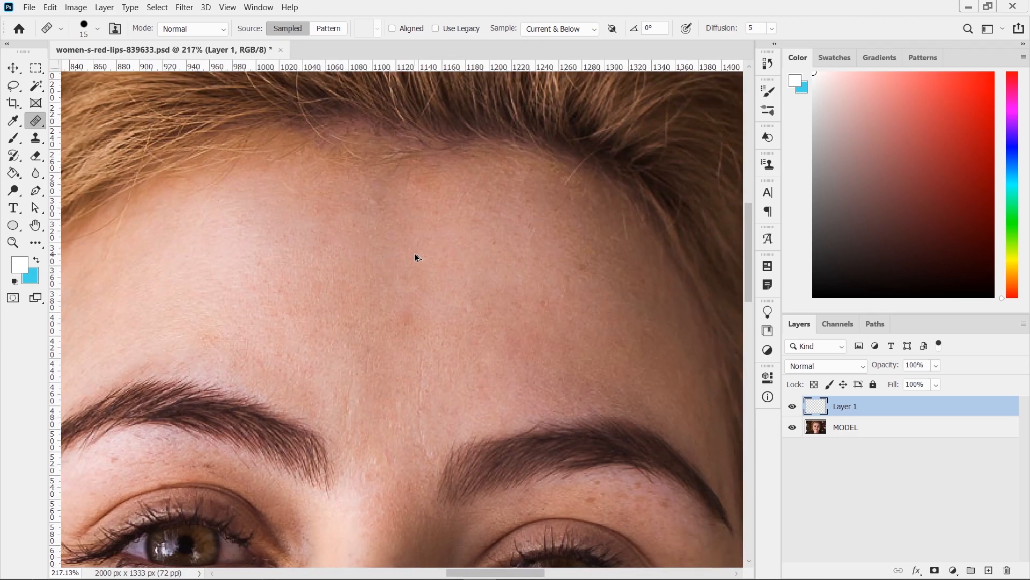
scroll(361, 486, "up", 2)
scroll(365, 426, "down", 2)
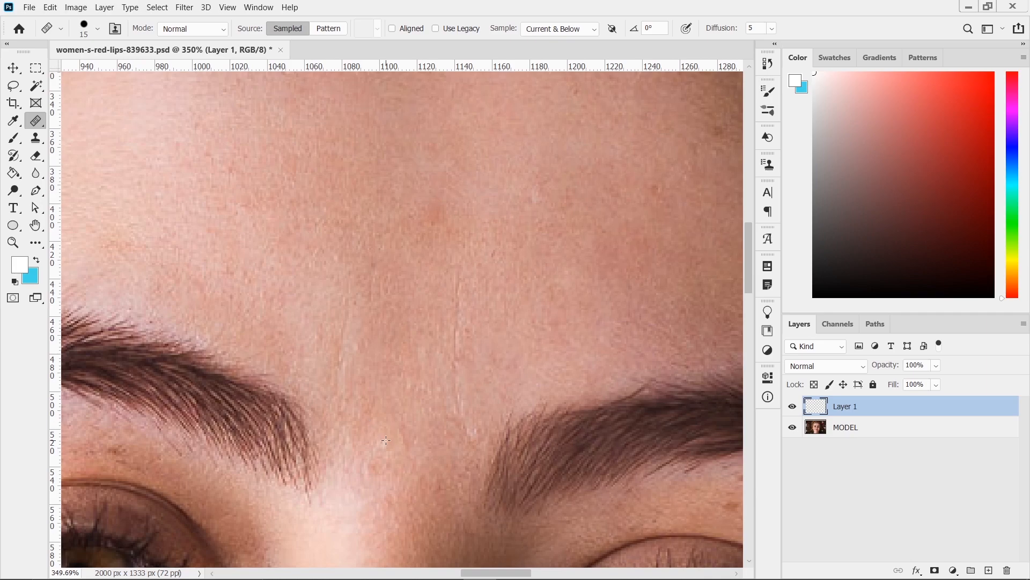
- Examine the forehead, the area between the eyebrows and the bridge of the nose up close for remaining blemishes
scroll(532, 376, "down", 4)
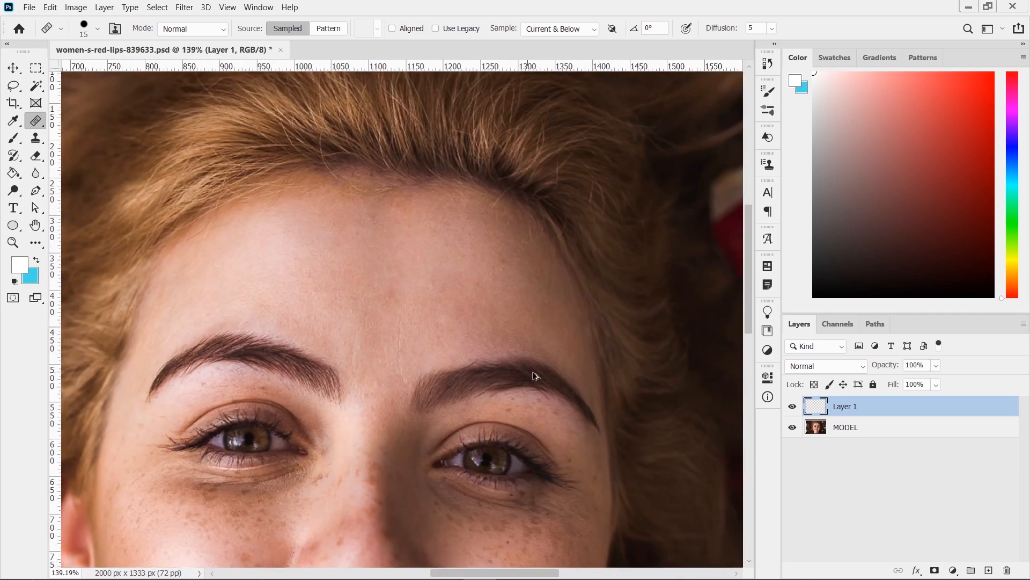
scroll(545, 309, "up", 8)
scroll(545, 311, "down", 2)
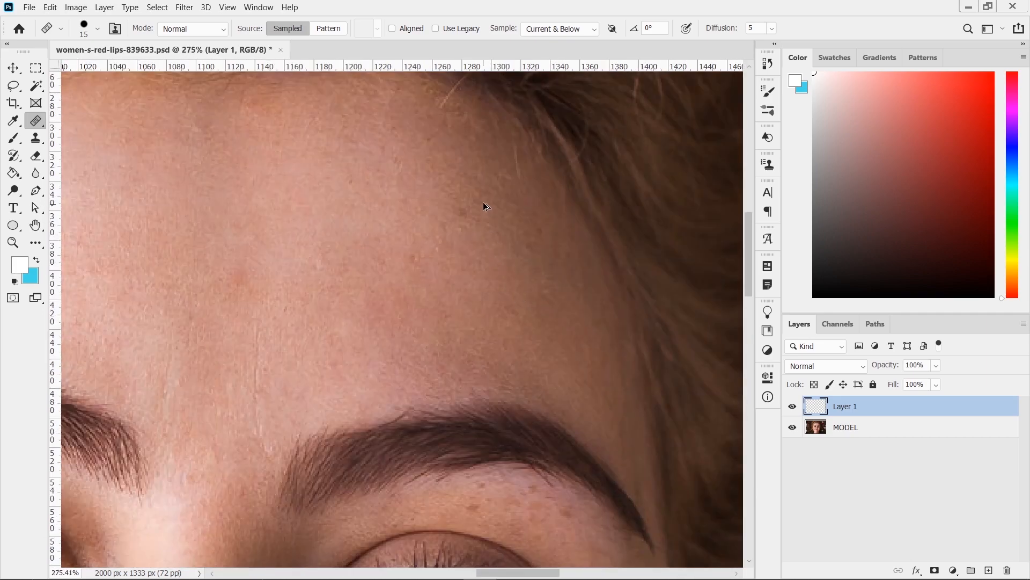
scroll(467, 214, "up", 3)
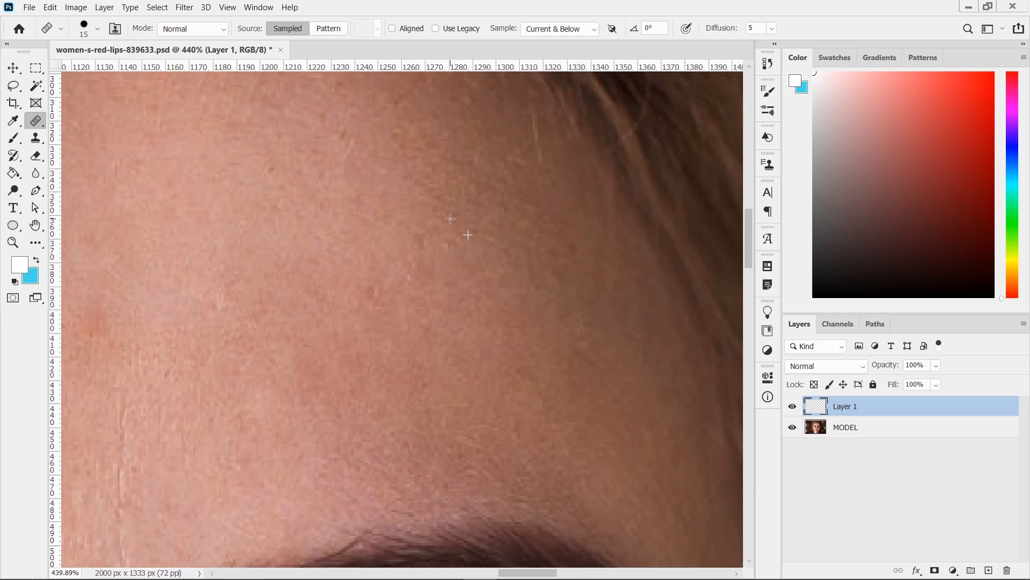
scroll(511, 202, "down", 8)
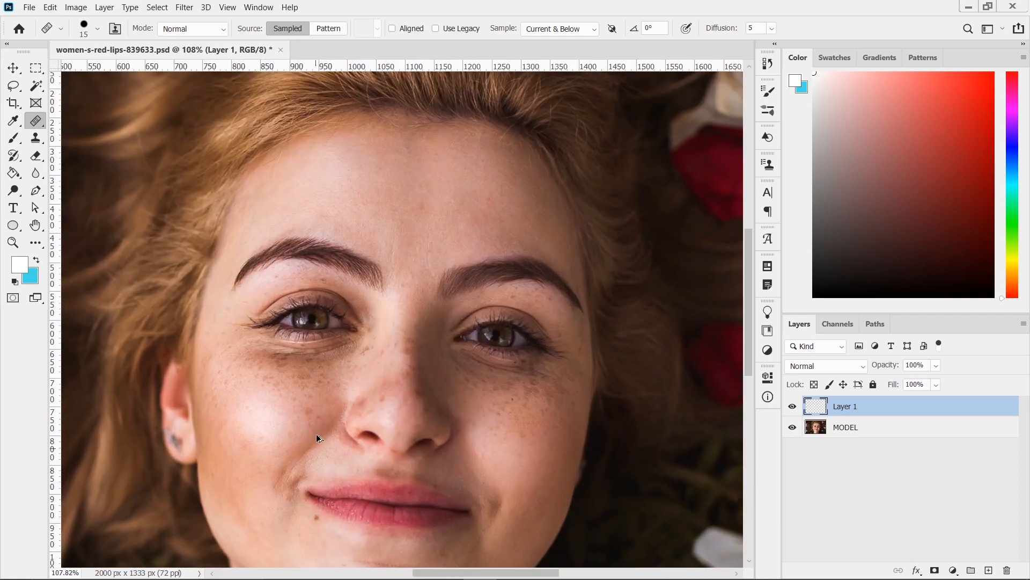
scroll(349, 393, "up", 4)
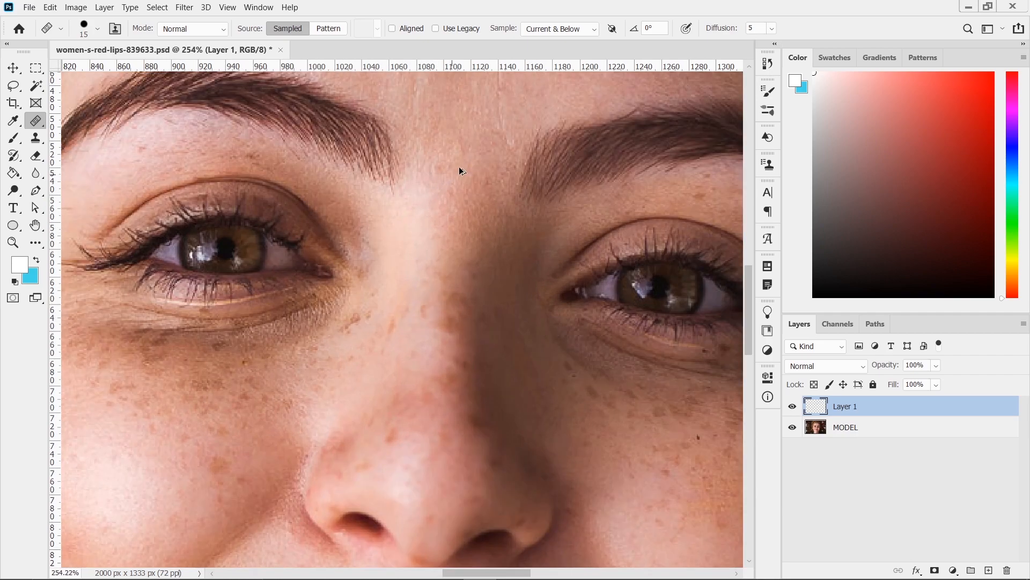
scroll(460, 165, "up", 4)
scroll(464, 174, "down", 3)
scroll(473, 240, "down", 3)
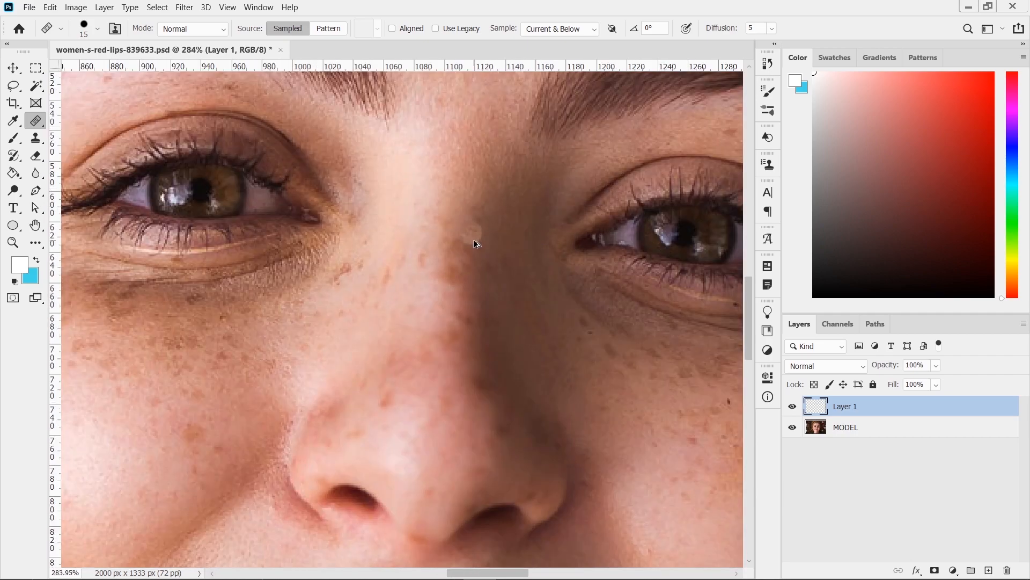
- Heal the brown mole below the left corner of the mouth and the red spot in the crease beside it
scroll(475, 249, "down", 4)
scroll(363, 432, "up", 5)
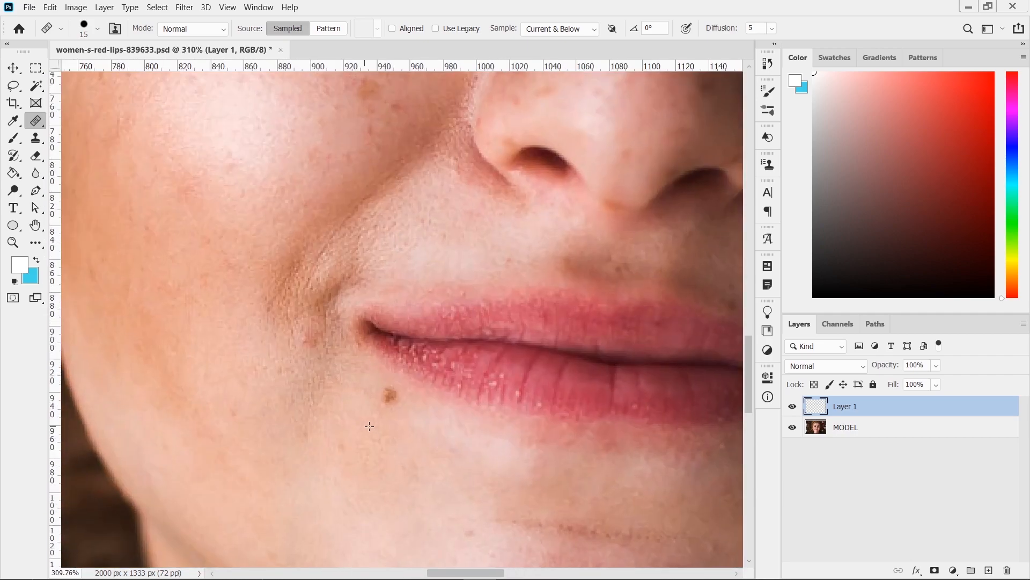
left_click(390, 396)
left_click(301, 351, "alt")
left_click(304, 341)
- Heal the brown mole on the left side of the lower neck using clean skin sampled nearby
scroll(316, 360, "down", 8)
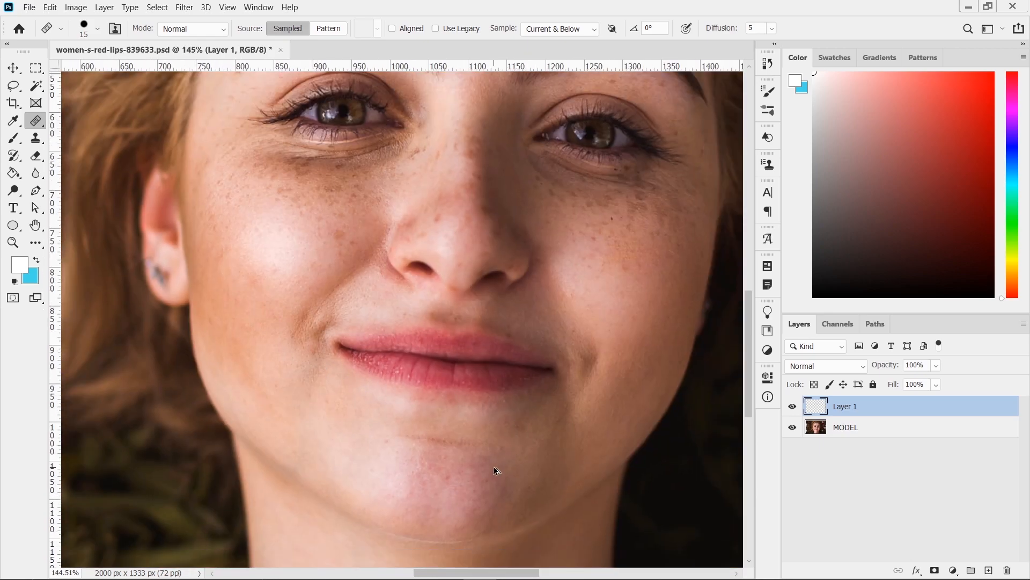
scroll(494, 470, "up", 4)
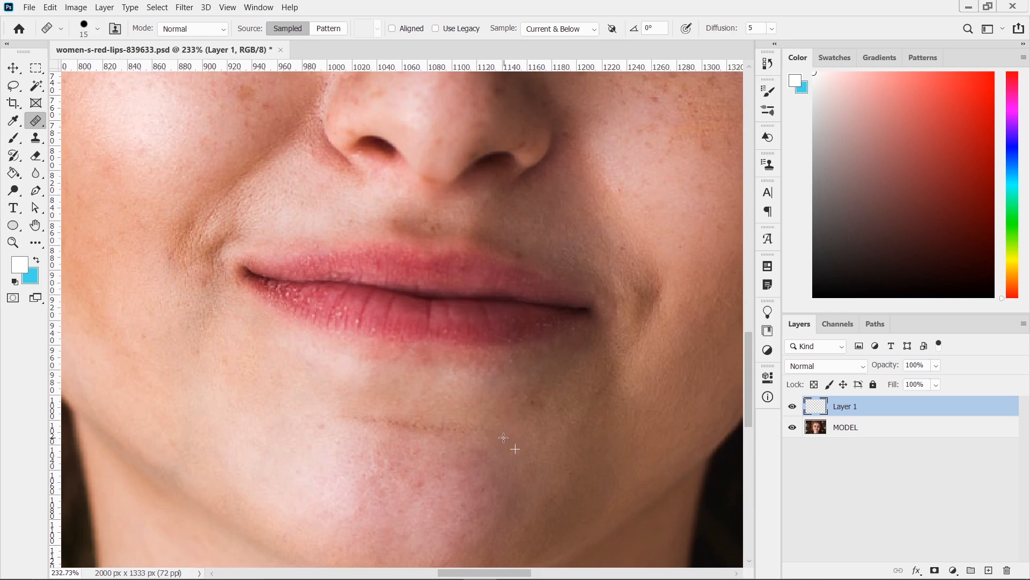
scroll(424, 399, "down", 10)
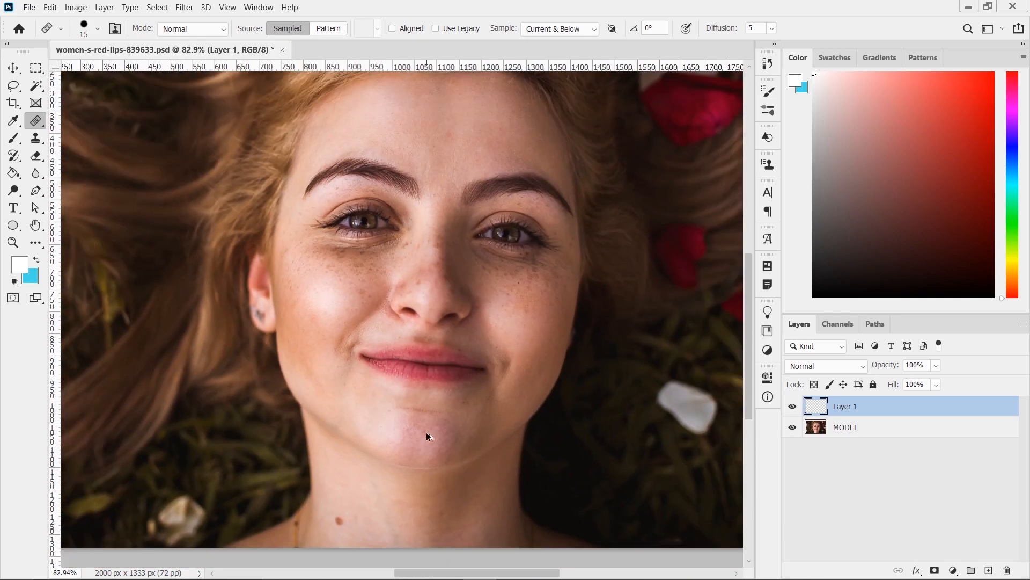
scroll(333, 534, "up", 5)
left_click(334, 470, "alt")
left_click_drag(346, 486, 346, 503)
left_click(350, 449, "alt")
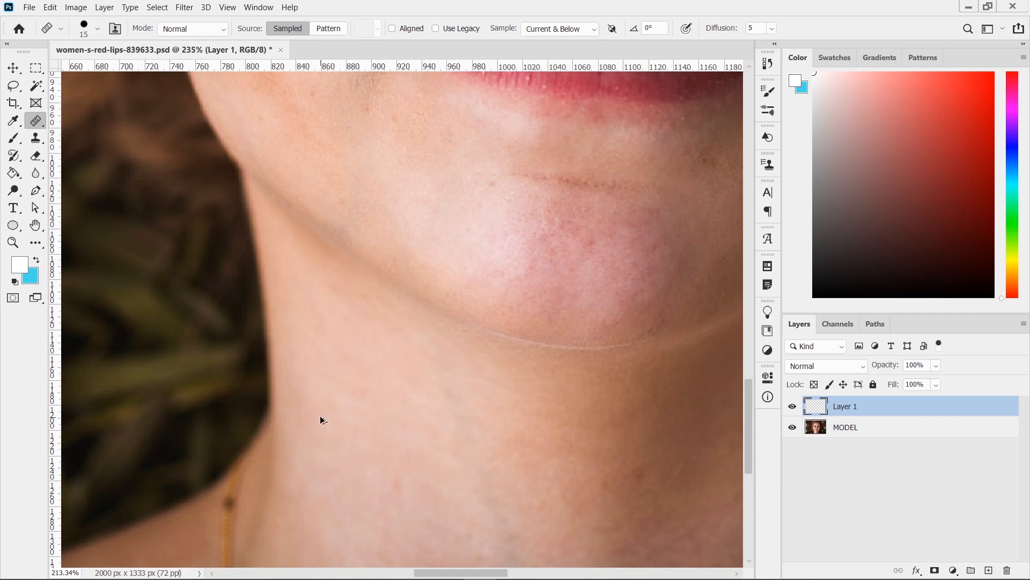
- Heal the small marks on the lower neck and the tiny red dot on the left side of the chin
scroll(320, 416, "down", 2)
scroll(526, 466, "up", 2)
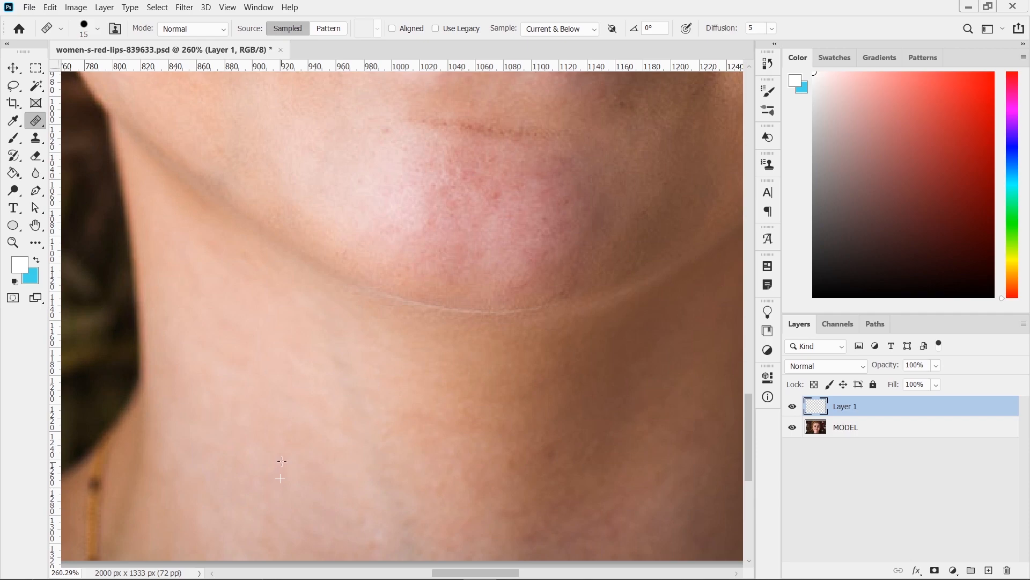
scroll(444, 489, "down", 2)
scroll(463, 470, "up", 3)
left_click(447, 462, "alt")
scroll(429, 461, "down", 3)
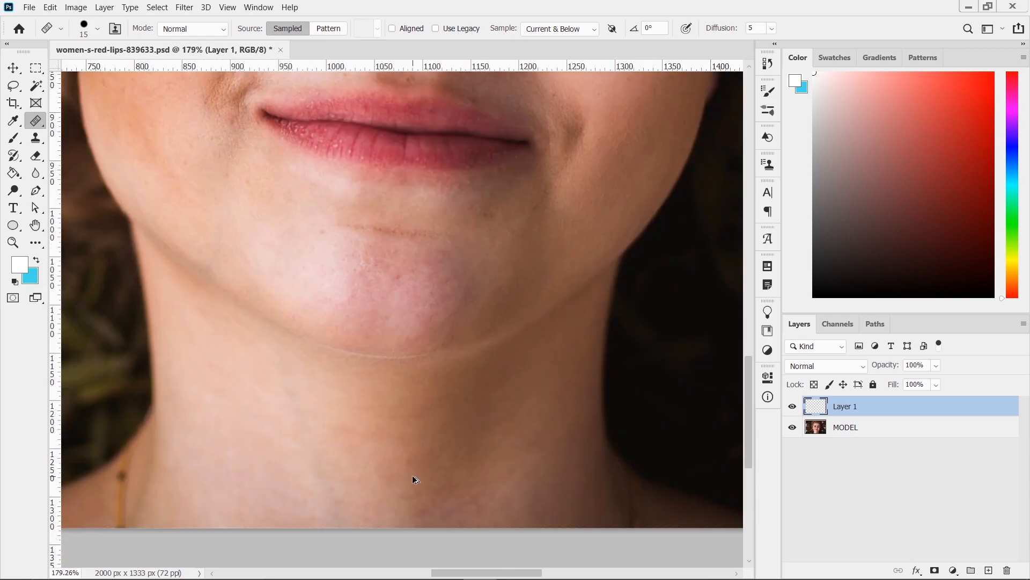
scroll(364, 385, "up", 2)
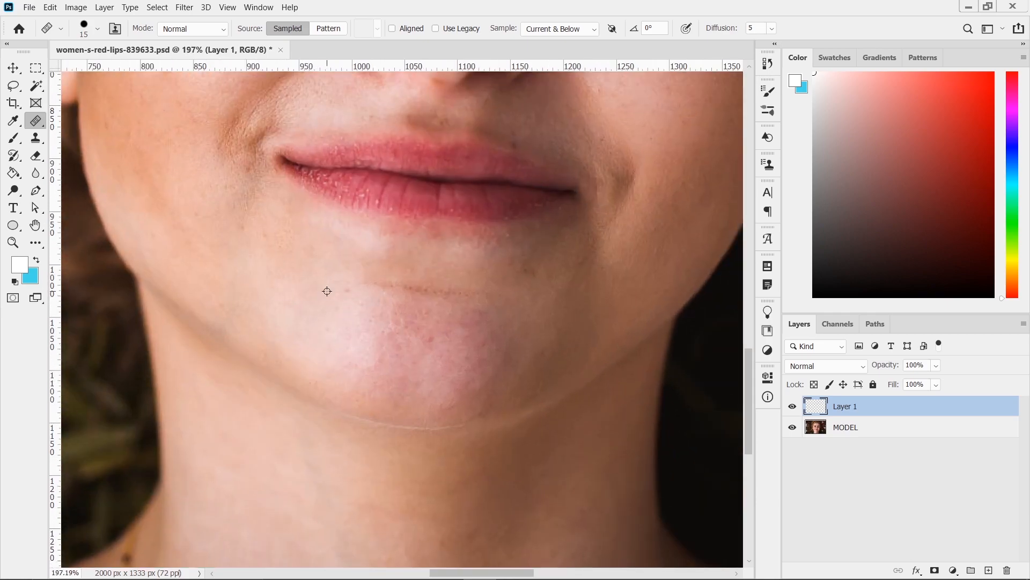
scroll(348, 291, "down", 3)
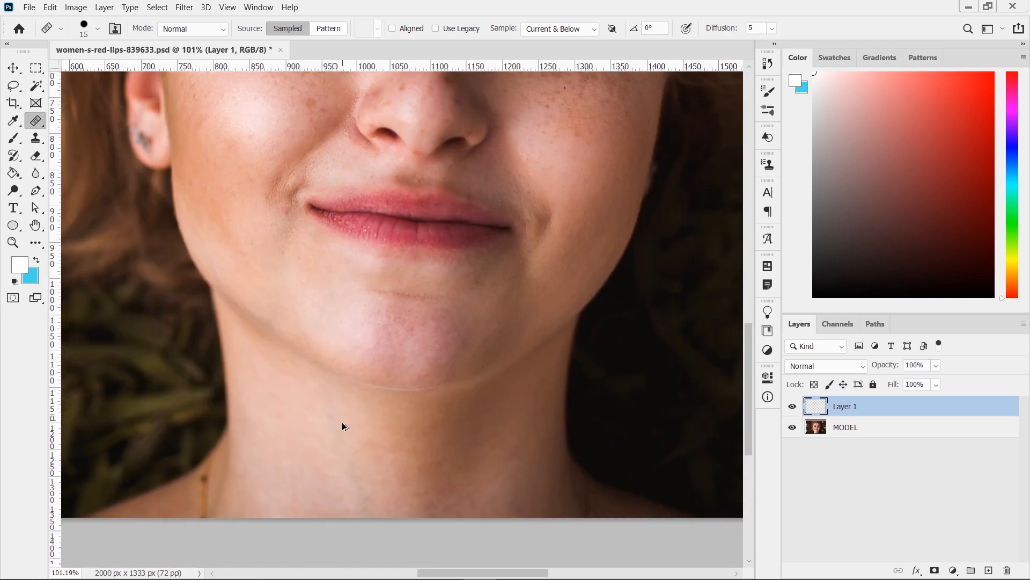
- Examine the left eye area and the left cheek up close for spots that still need healing
scroll(294, 312, "up", 5)
scroll(294, 311, "up", 3)
scroll(256, 356, "up", 6)
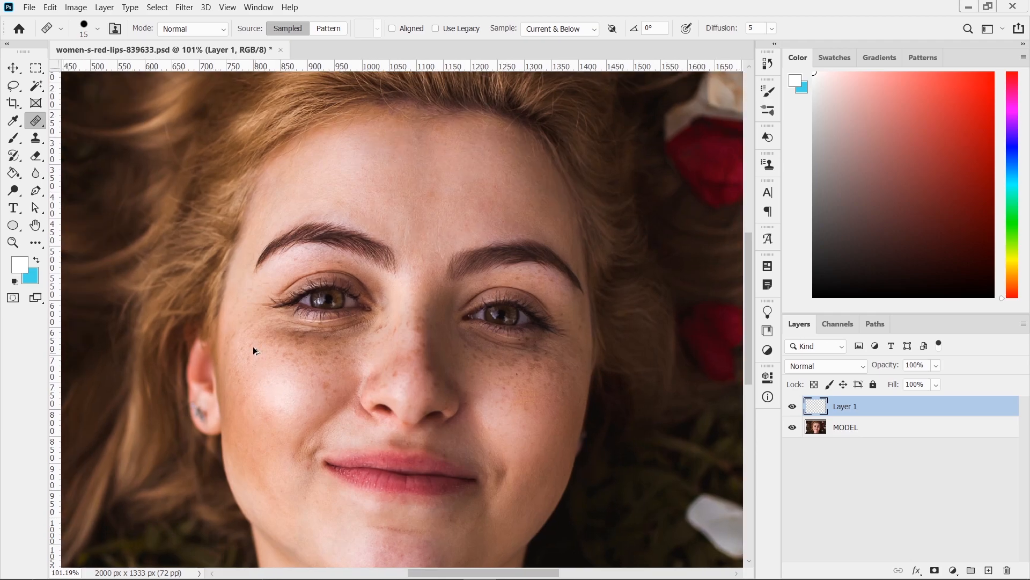
scroll(343, 253, "down", 5)
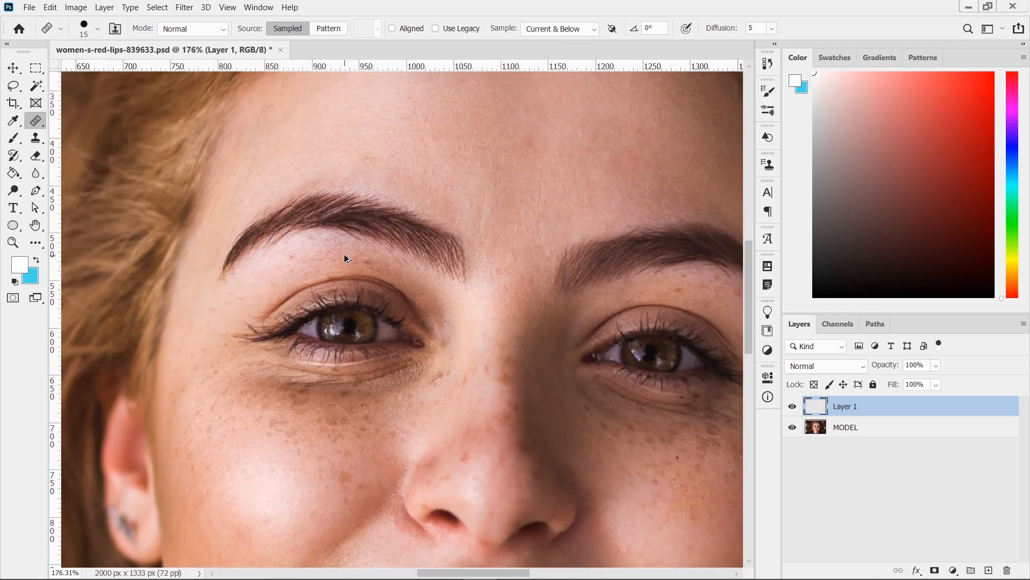
scroll(298, 465, "up", 4)
scroll(282, 463, "up", 5)
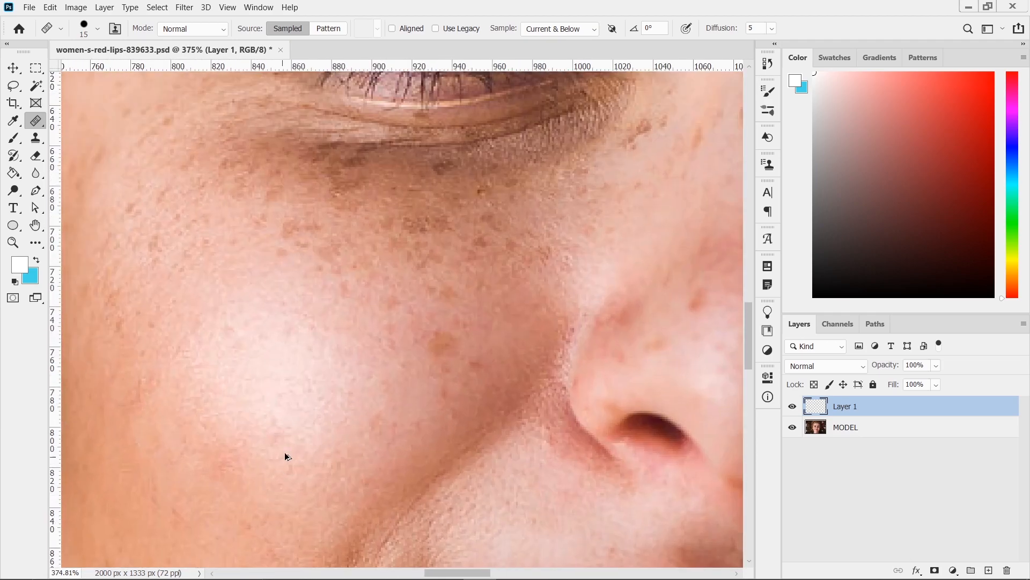
scroll(338, 387, "down", 2)
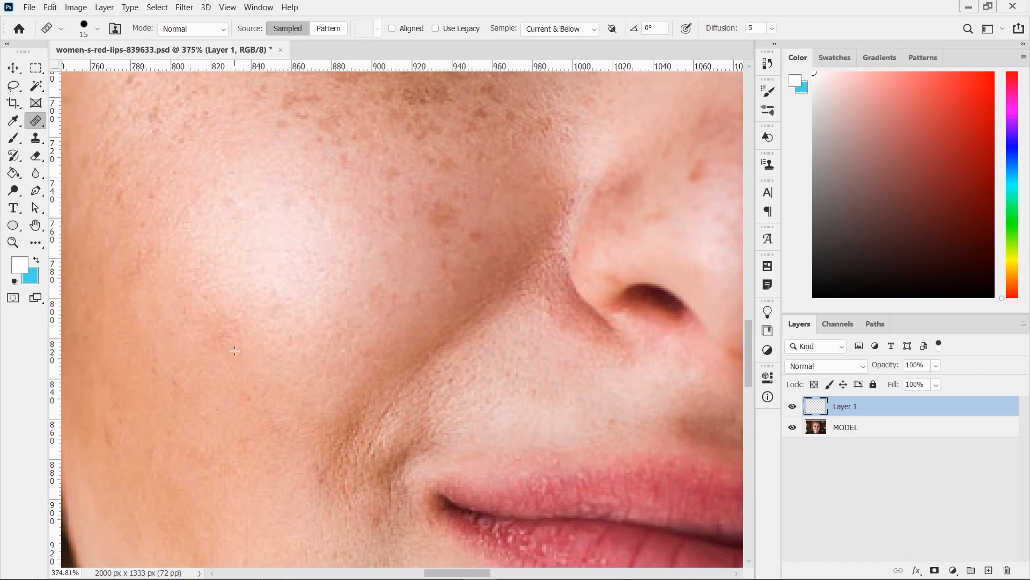
scroll(242, 338, "down", 5)
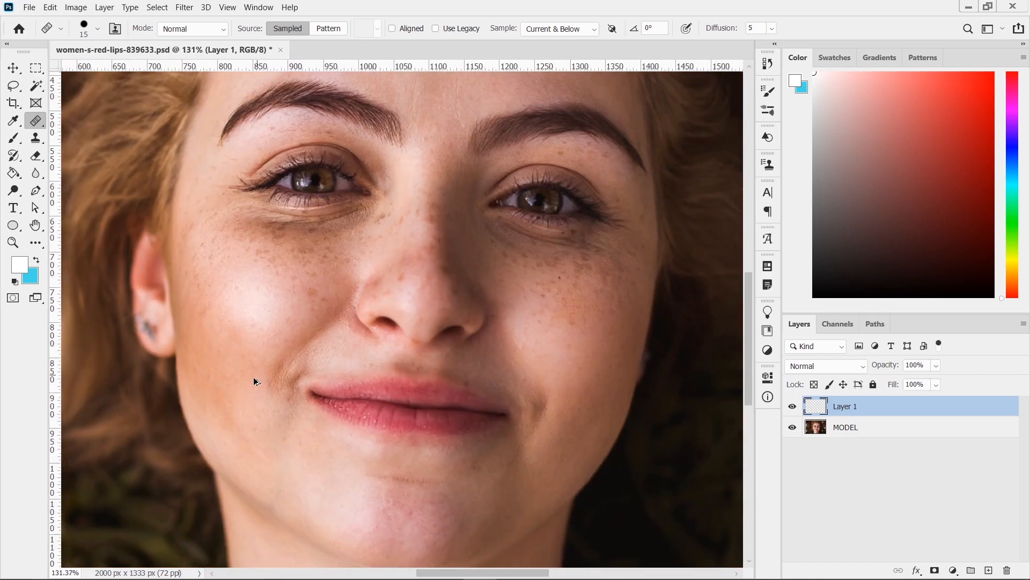
scroll(290, 445, "up", 2)
scroll(256, 441, "down", 3)
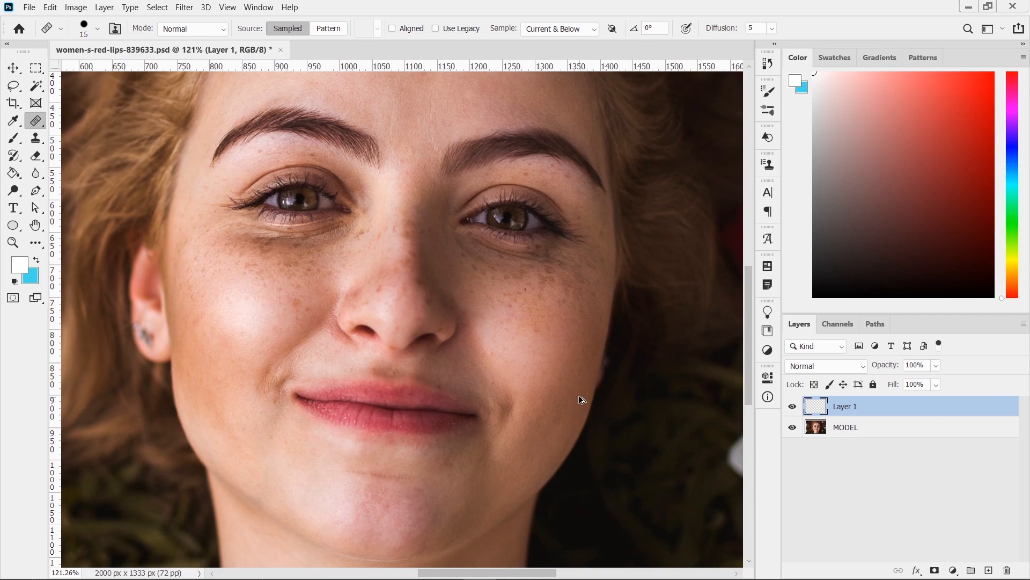
- Heal the dark dot at the right edge of the upper lip and the faint mark above its left half
scroll(427, 389, "up", 4)
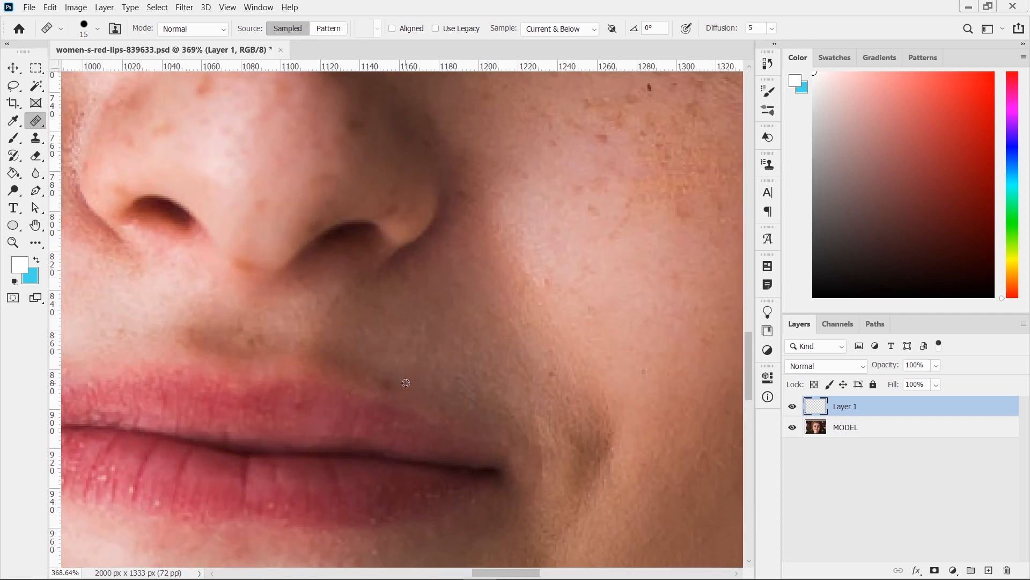
left_click(391, 381)
scroll(420, 351, "down", 4)
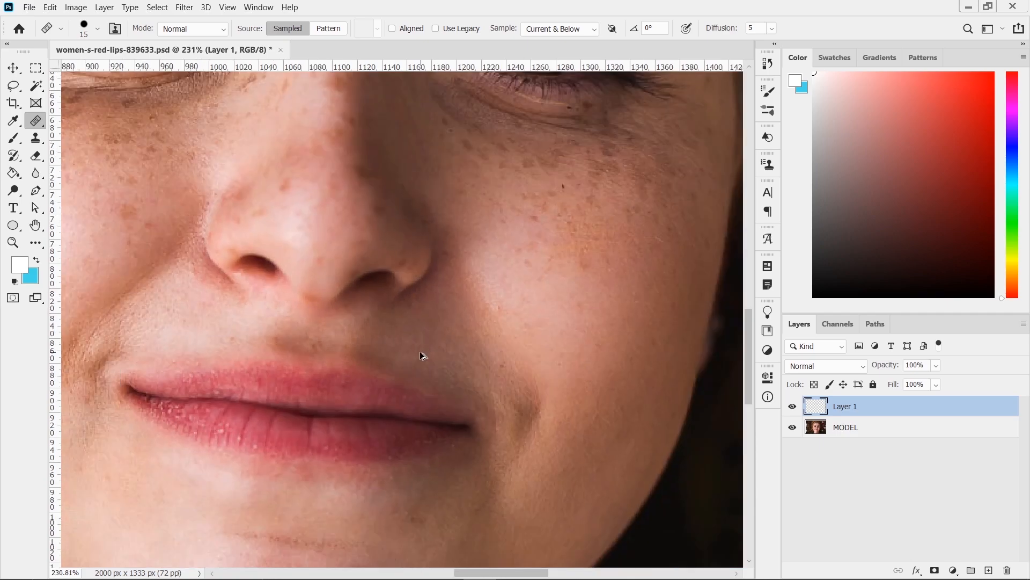
scroll(204, 321, "up", 4)
left_click(235, 333)
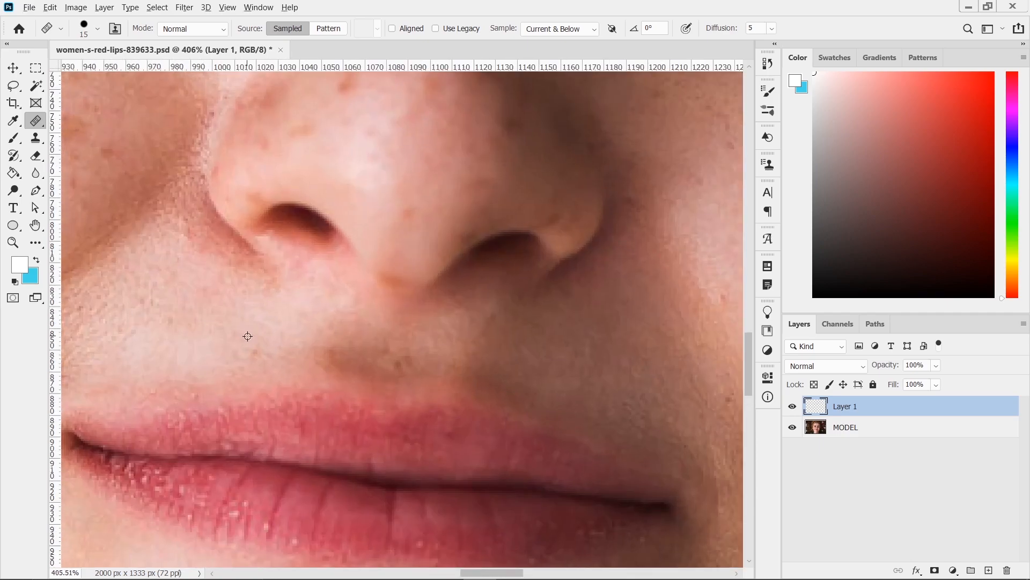
- Heal the white dry flakes on the left half of the lower lip using sampled lip texture, and save the document
scroll(268, 331, "down", 5)
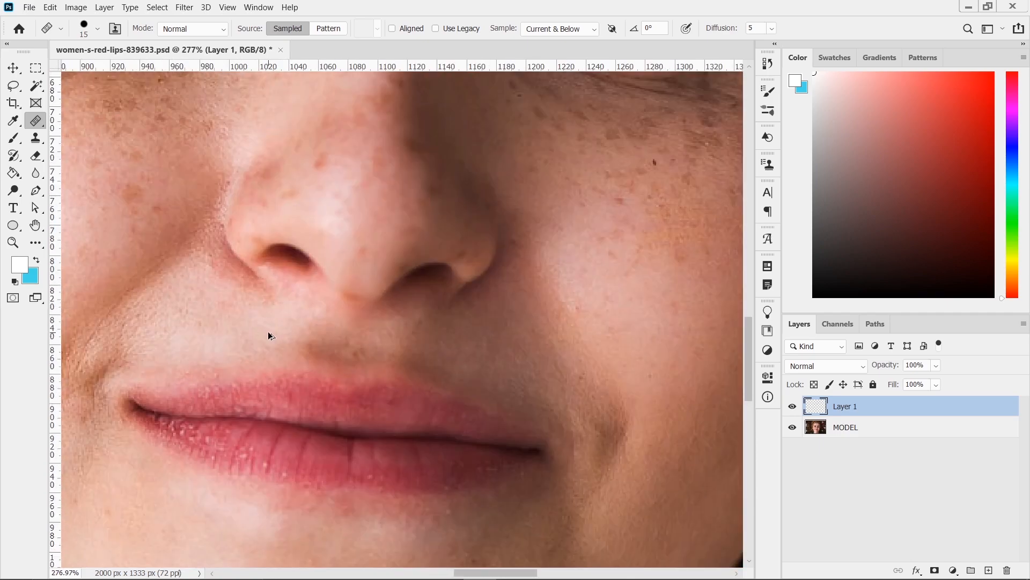
scroll(140, 461, "up", 1)
scroll(140, 465, "up", 3)
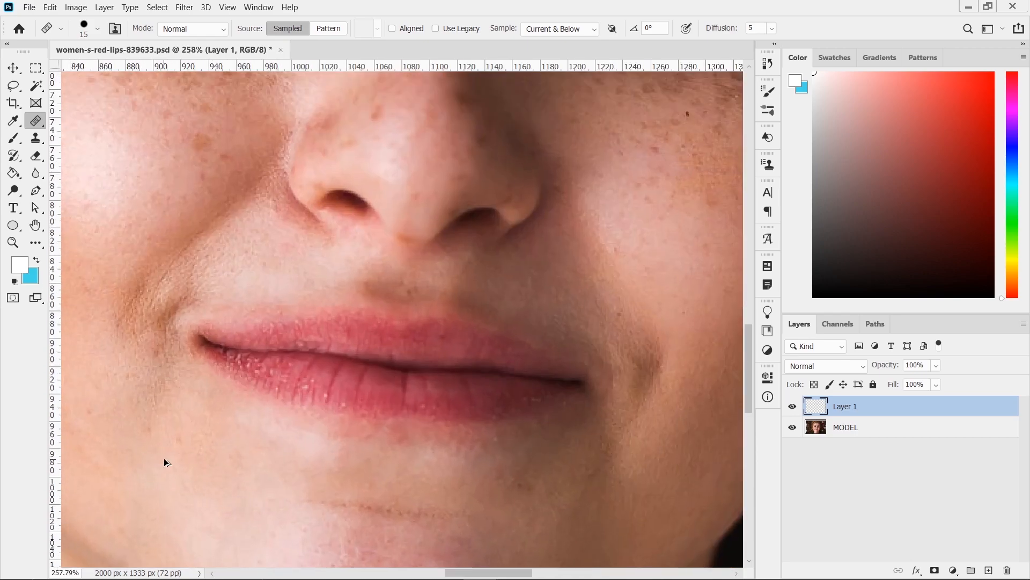
scroll(265, 383, "up", 3)
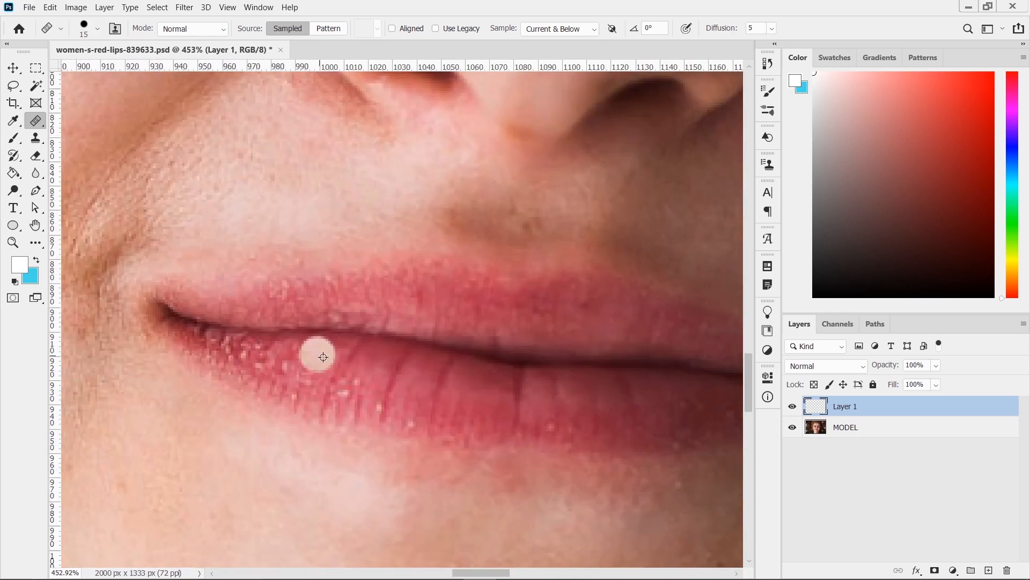
left_click(308, 368, "alt")
left_click(281, 359)
left_click(300, 362)
scroll(356, 393, "down", 4)
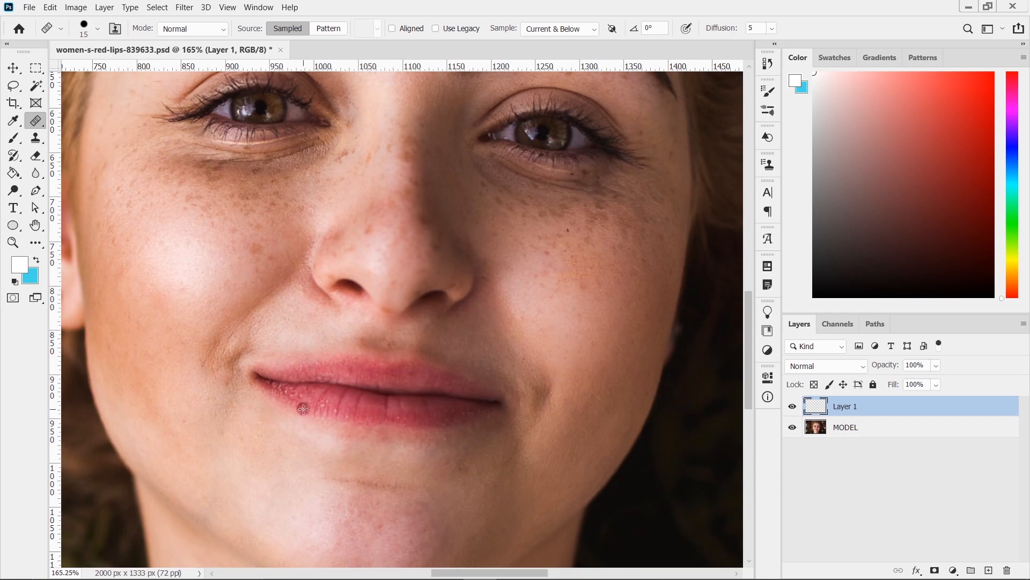
key("ctrl+s")
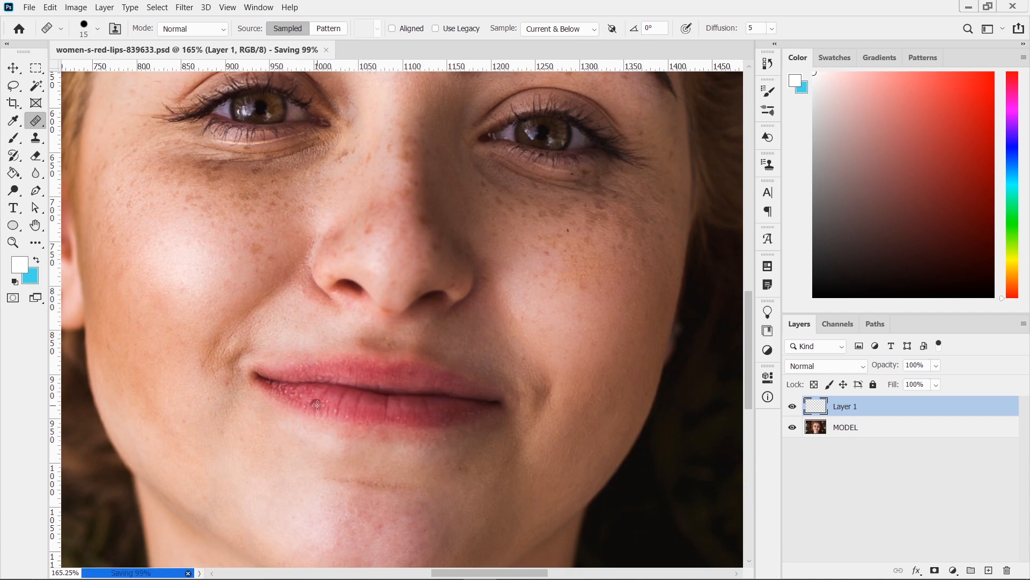
- Heal the dark speck on the right cheek and the tiny dark dot below the right eye's inner corner
scroll(316, 404, "down", 4)
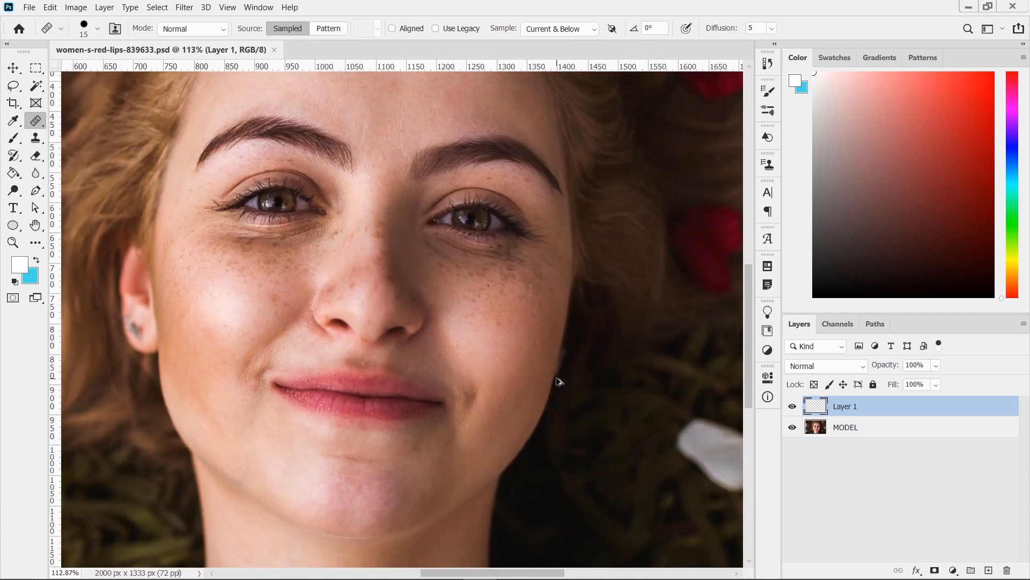
scroll(554, 374, "up", 3)
scroll(497, 404, "up", 5)
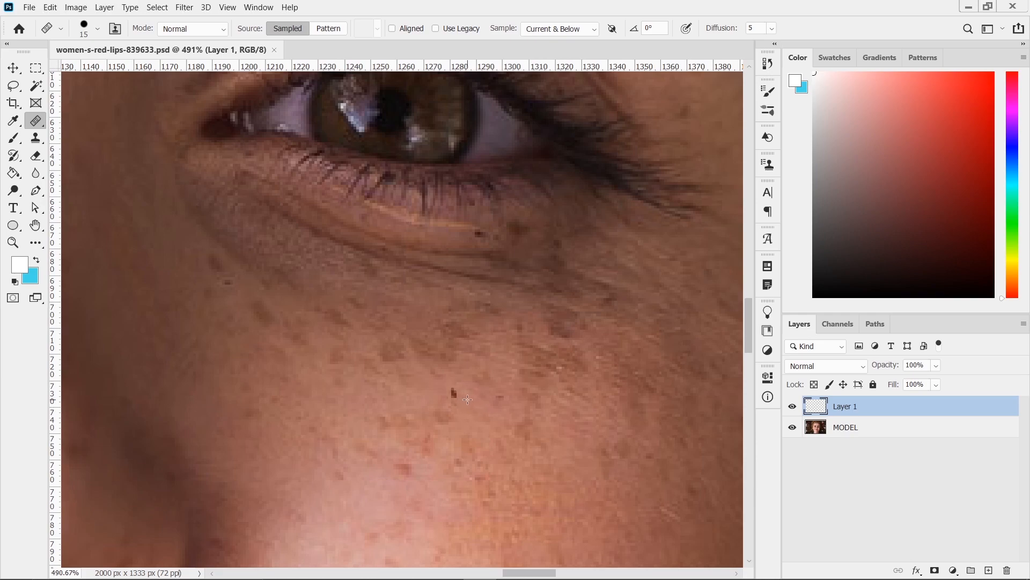
left_click(465, 400)
scroll(458, 404, "down", 3)
scroll(280, 307, "up", 3)
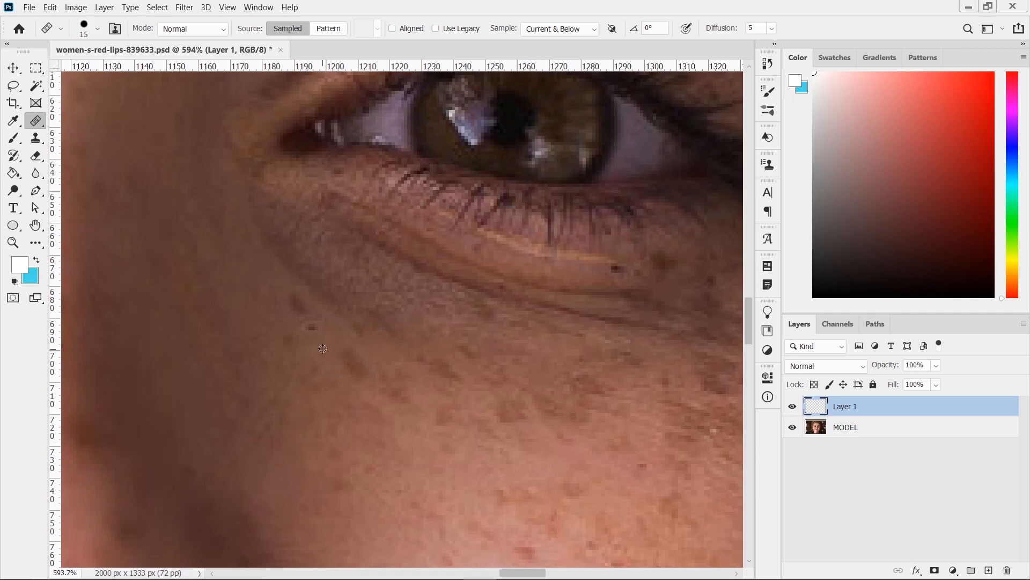
left_click(311, 328)
scroll(338, 381, "down", 5)
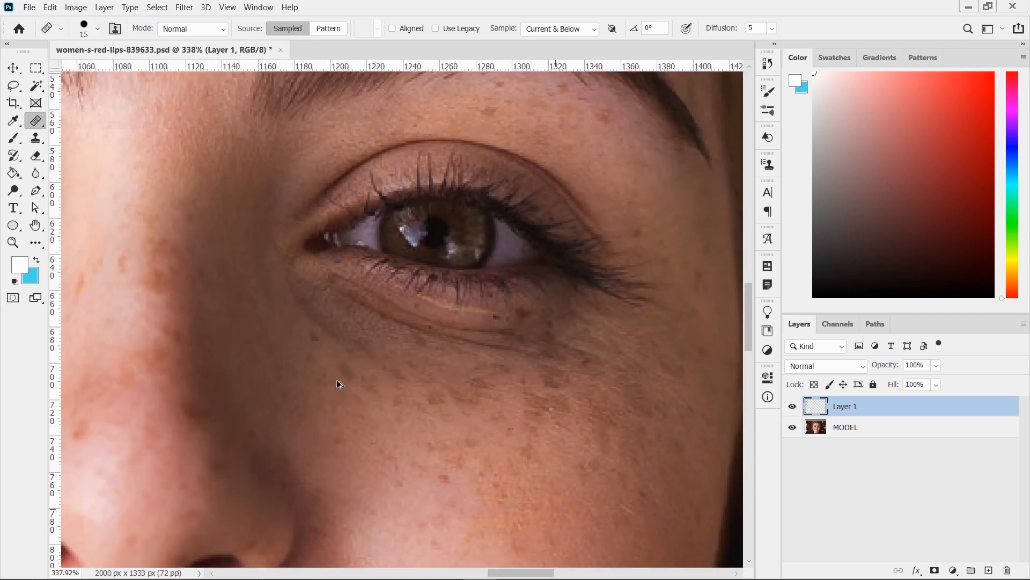
- Hide and show Layer 1 to compare the healed skin with the original portrait
scroll(446, 355, "down", 3)
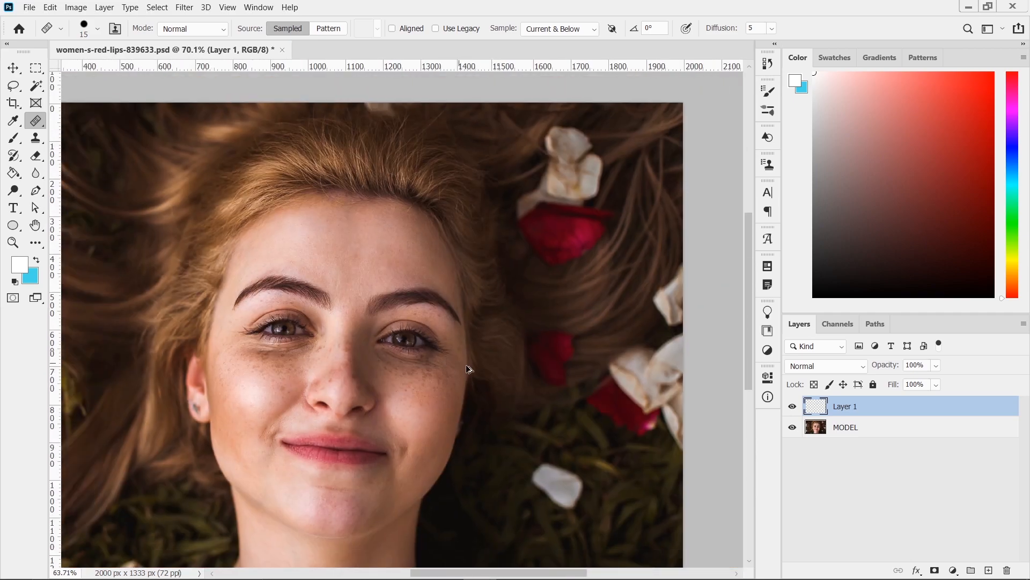
left_click(792, 408)
left_click(793, 407)
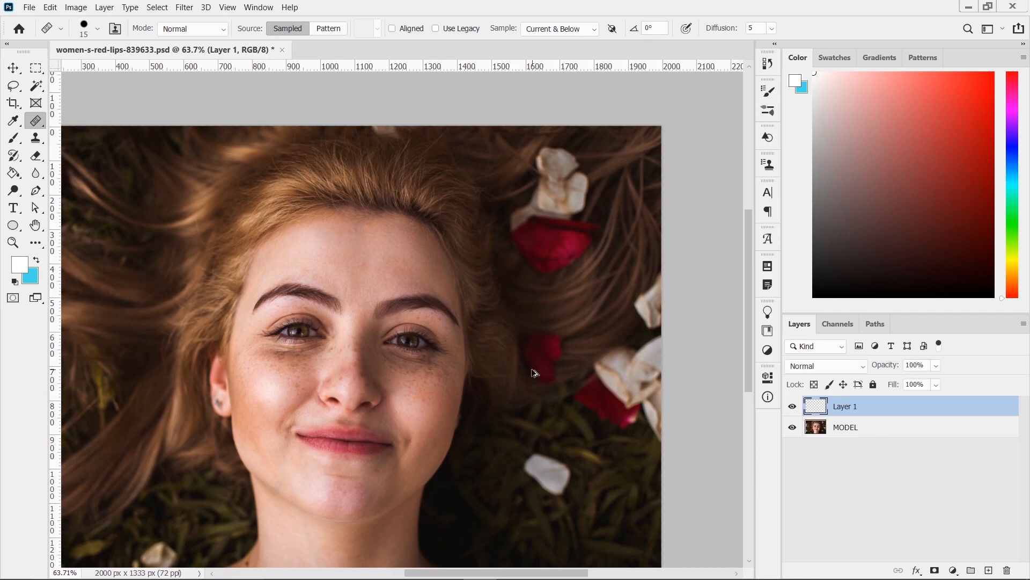
- Toggle Layer 1's visibility on a closer view of the face to compare the skin before and after healing
scroll(433, 356, "down", 2)
scroll(478, 249, "up", 4)
scroll(478, 250, "up", 3)
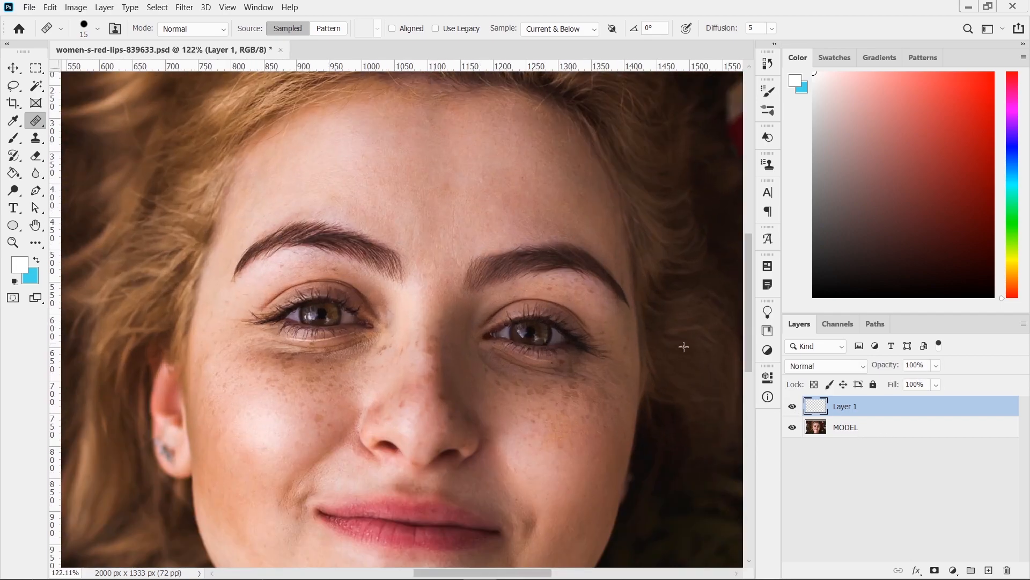
left_click(795, 409)
left_click(793, 407)
left_click(794, 407)
- Create a new layer group and move Layer 1 and the MODEL layer into it
left_click(971, 570)
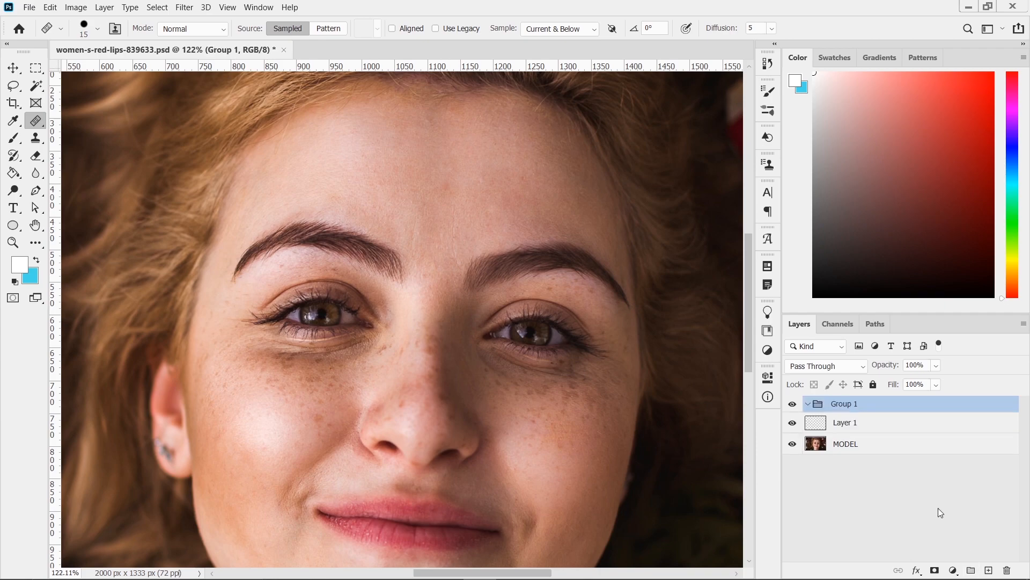
left_click(861, 427)
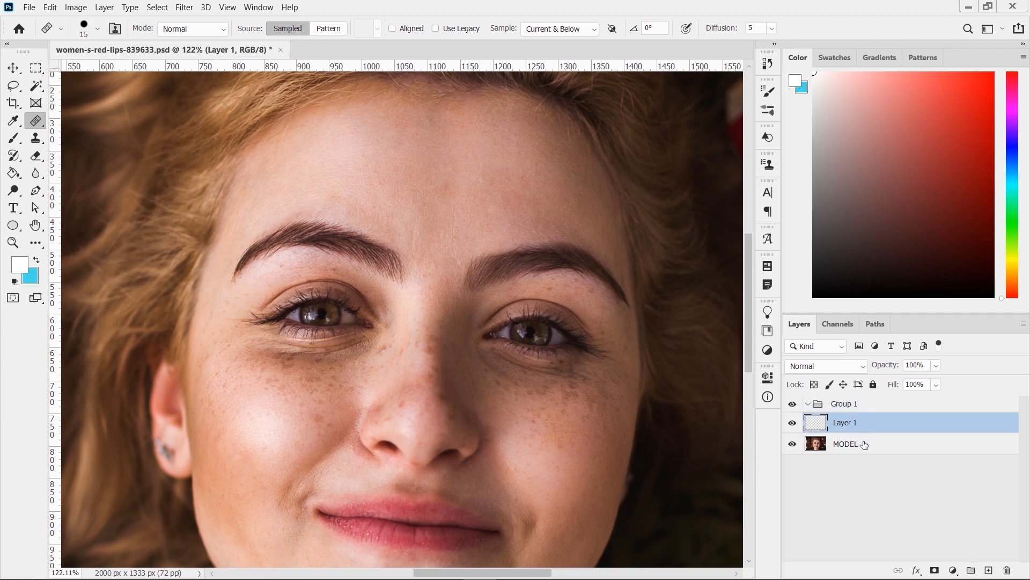
left_click(865, 446, "shift")
left_click_drag(863, 427, 845, 408)
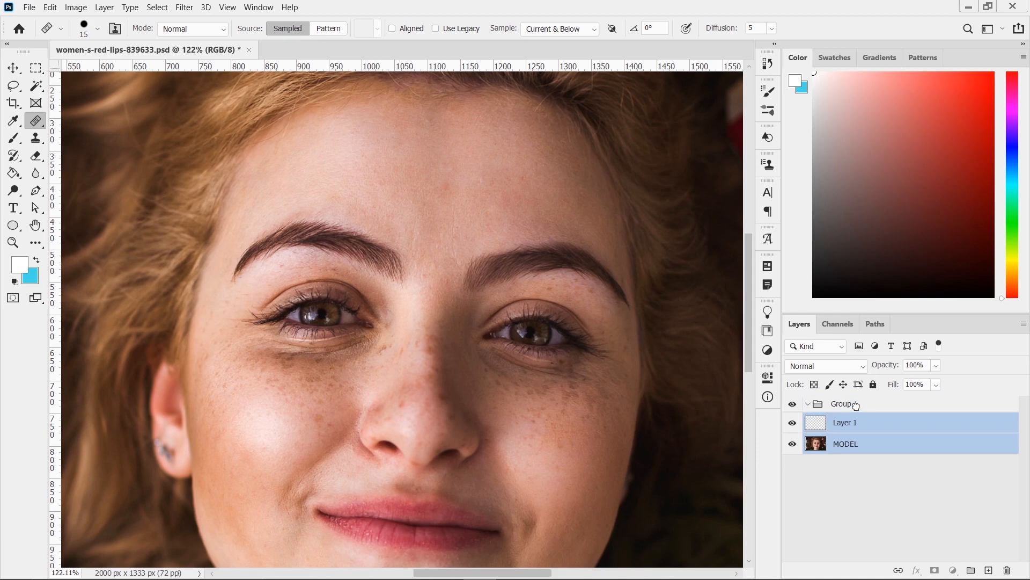
- Rename the new group MODEL and collapse it
left_click(844, 408)
double_click(844, 406)
type("MODEL")
key("Return")
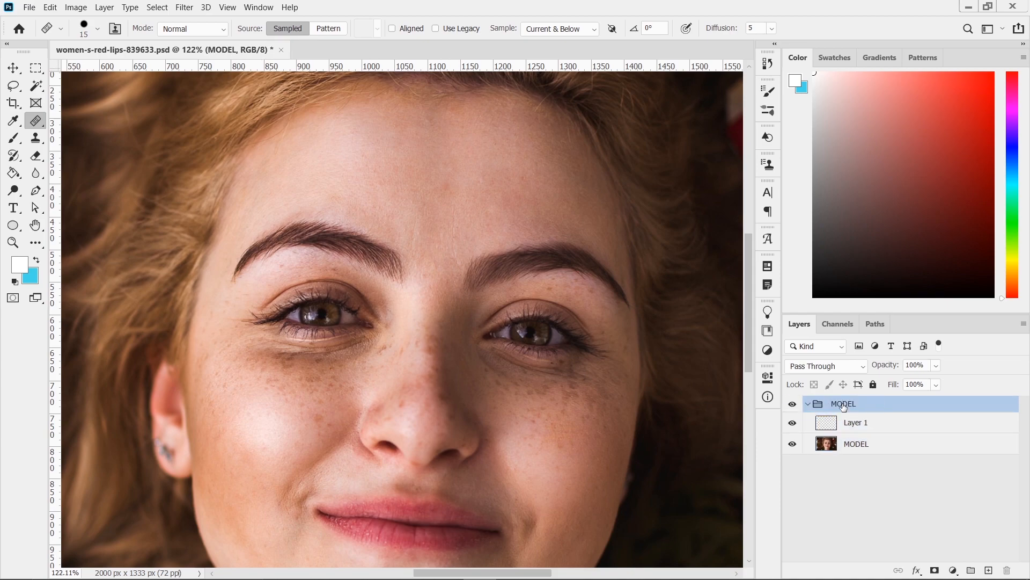
left_click(808, 404)
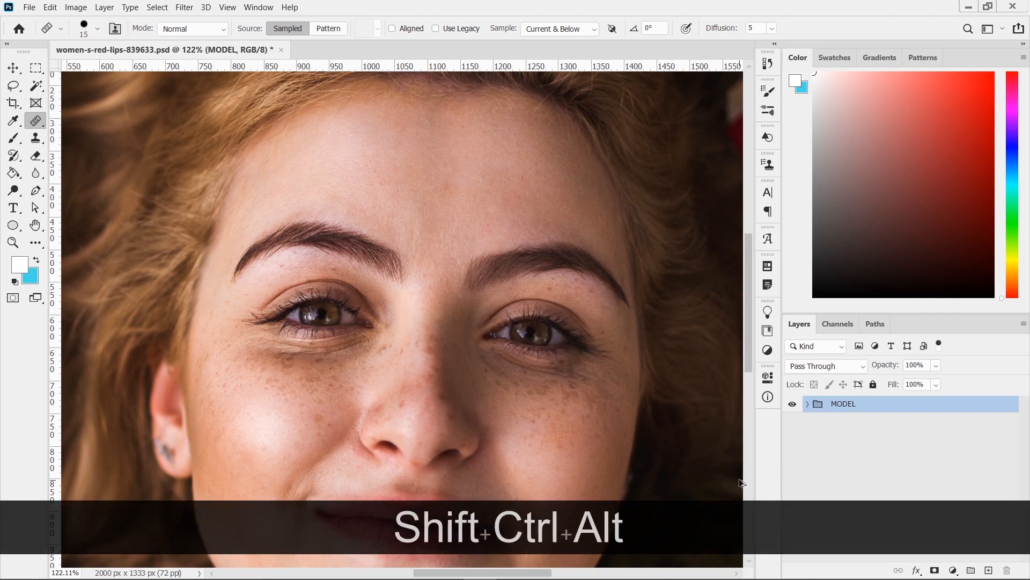
- Stamp all visible content onto a new layer above the MODEL group and duplicate that merged layer
key("shift+ctrl+alt+e")
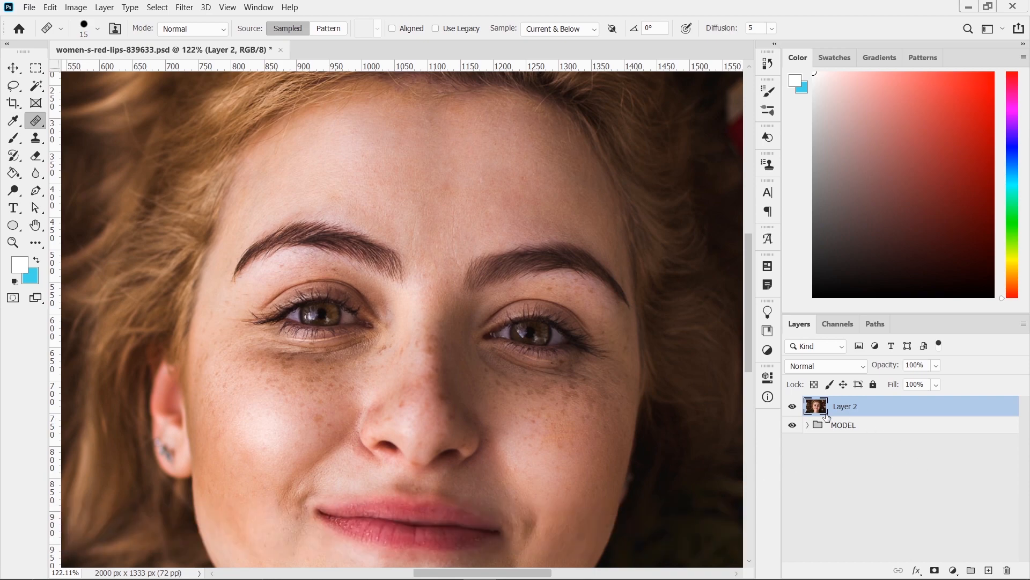
double_click(850, 406)
key("Return")
left_click_drag(901, 409, 988, 569)
- Rename the lower merged layer LOW FREQUENCY and the copy above it HOGH FREQUENCY
double_click(841, 426)
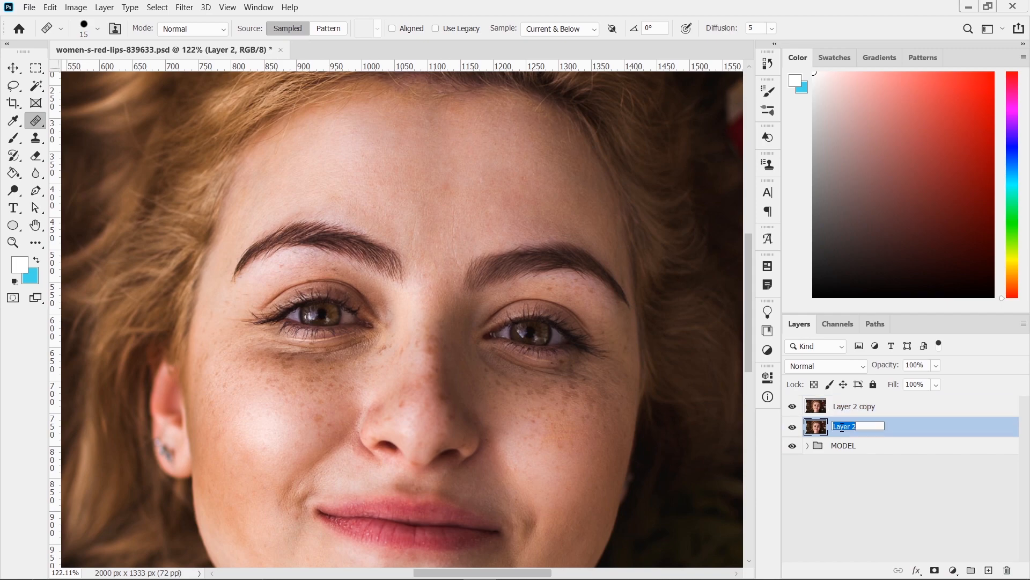
type("LOW FREQUENCY")
key("Return")
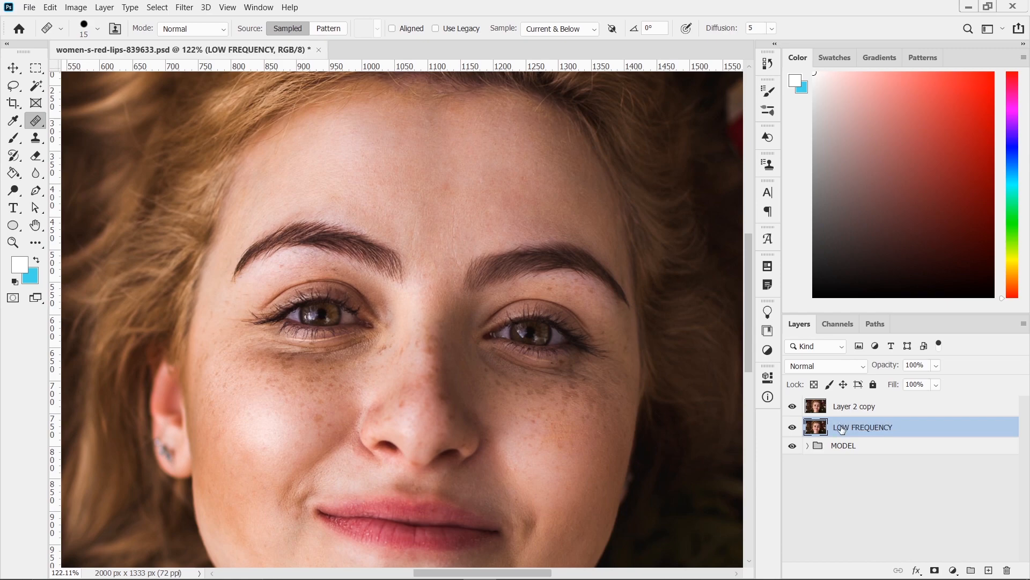
double_click(850, 407)
type("HOGH F")
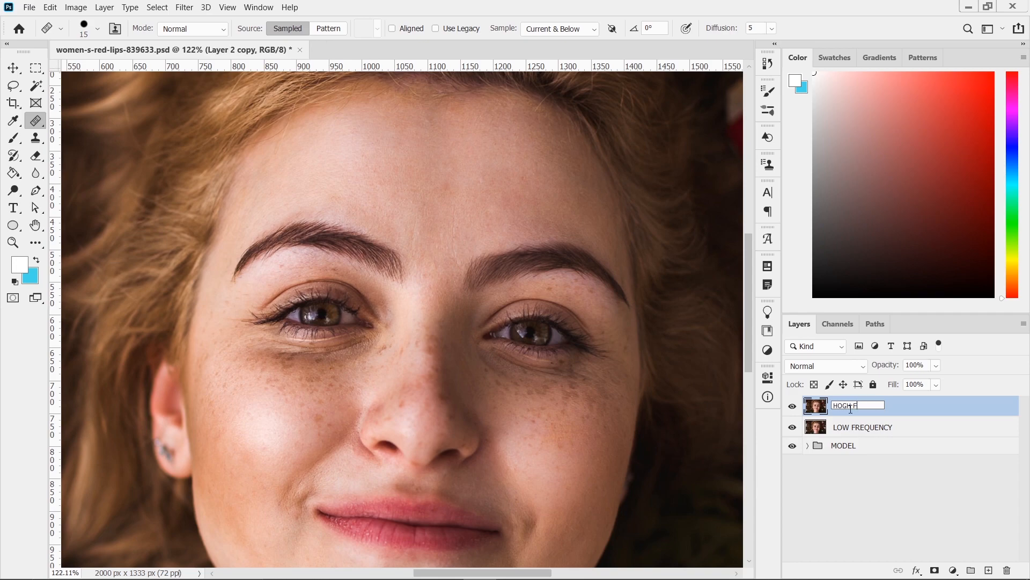
type("REQUENCY")
key("Return")
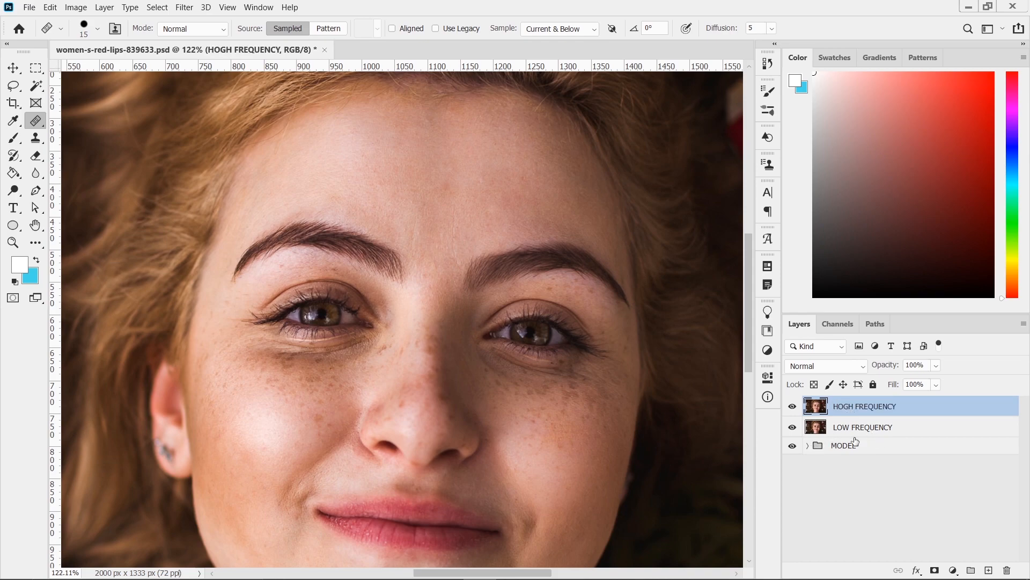
- Hide the HOGH FREQUENCY layer and start a Gaussian Blur on LOW FREQUENCY with the radius lowered to 0.1 pixels
left_click(793, 407)
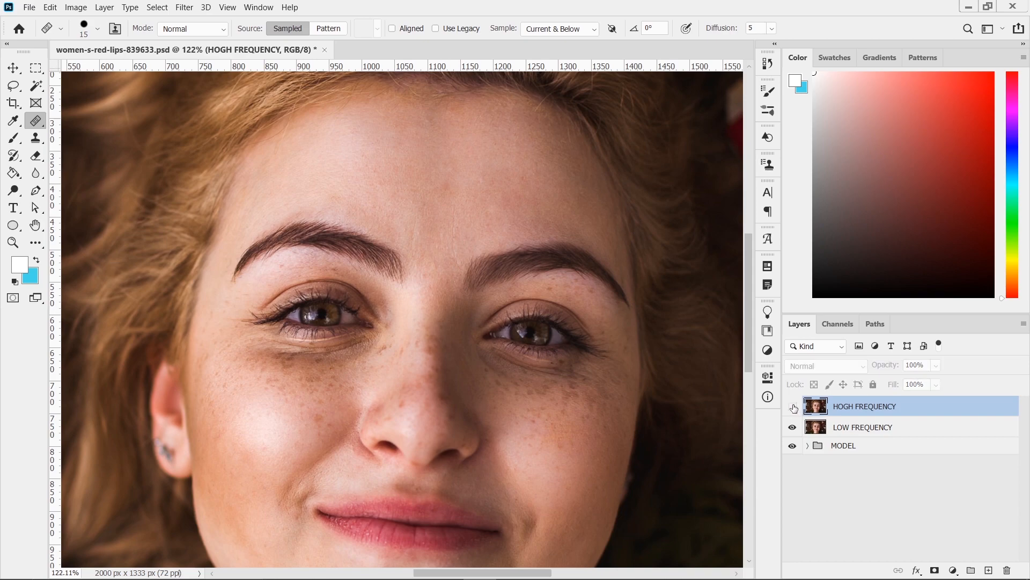
left_click(860, 431)
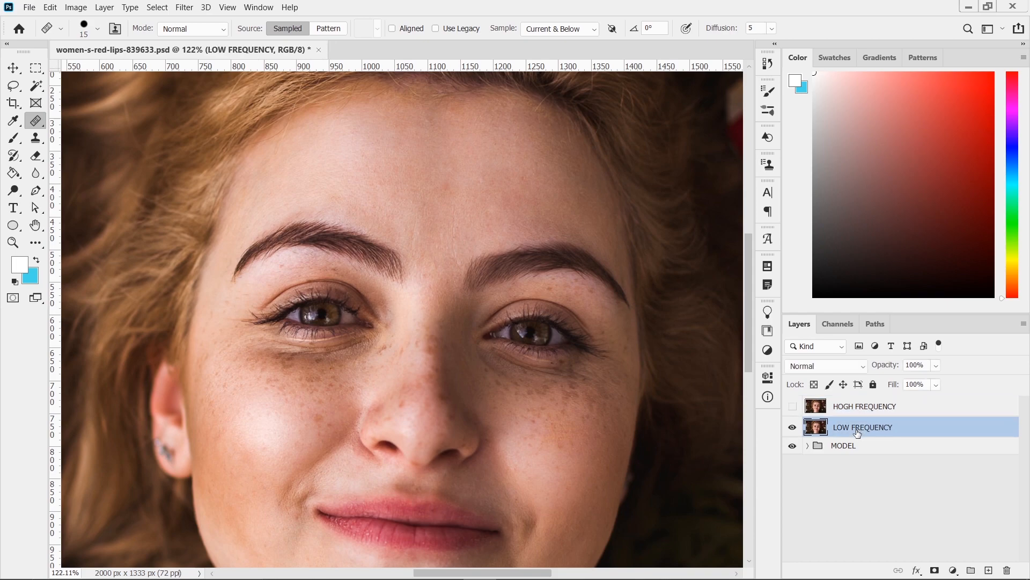
left_click(188, 13)
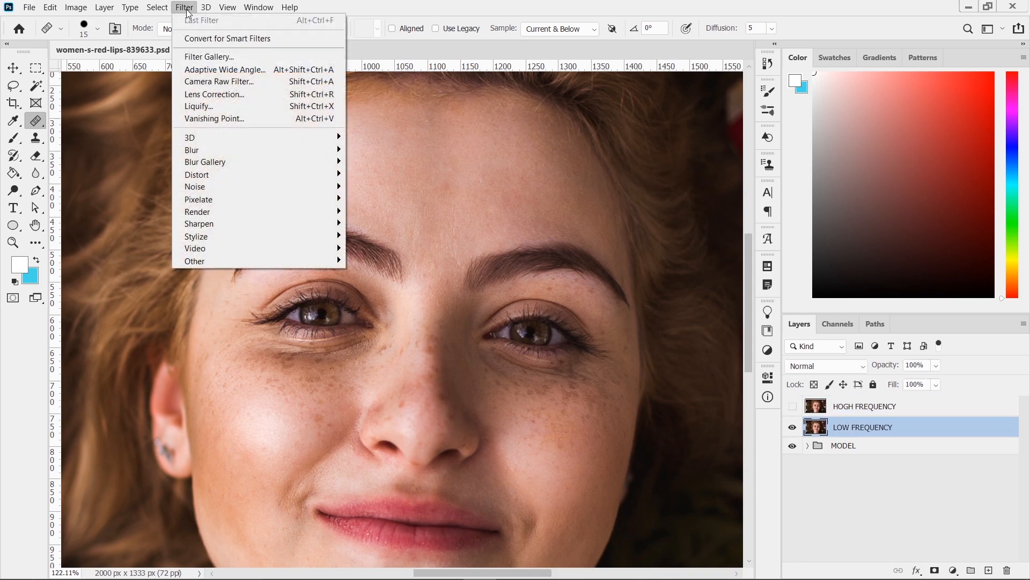
mouse_move(240, 153)
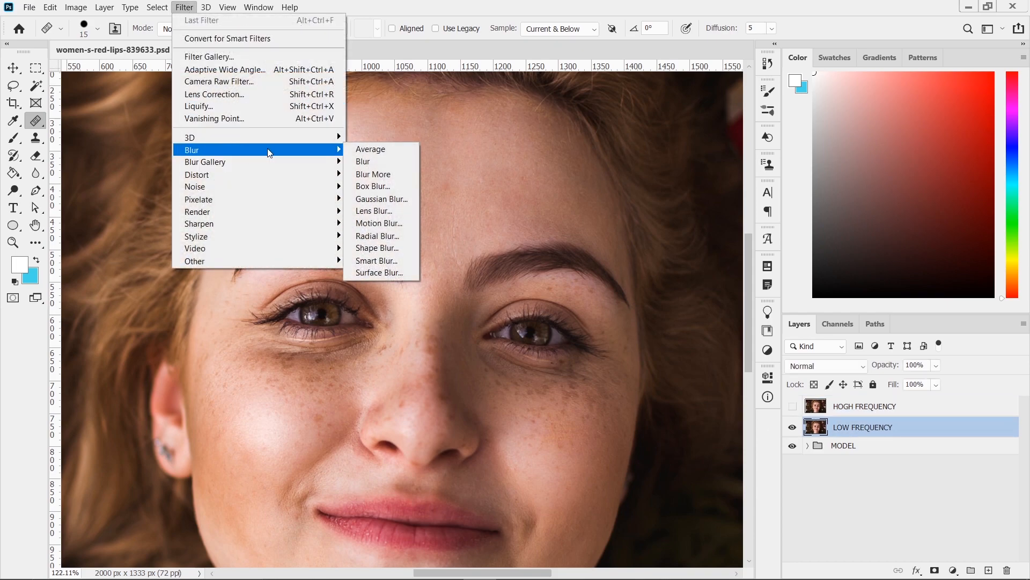
left_click(373, 199)
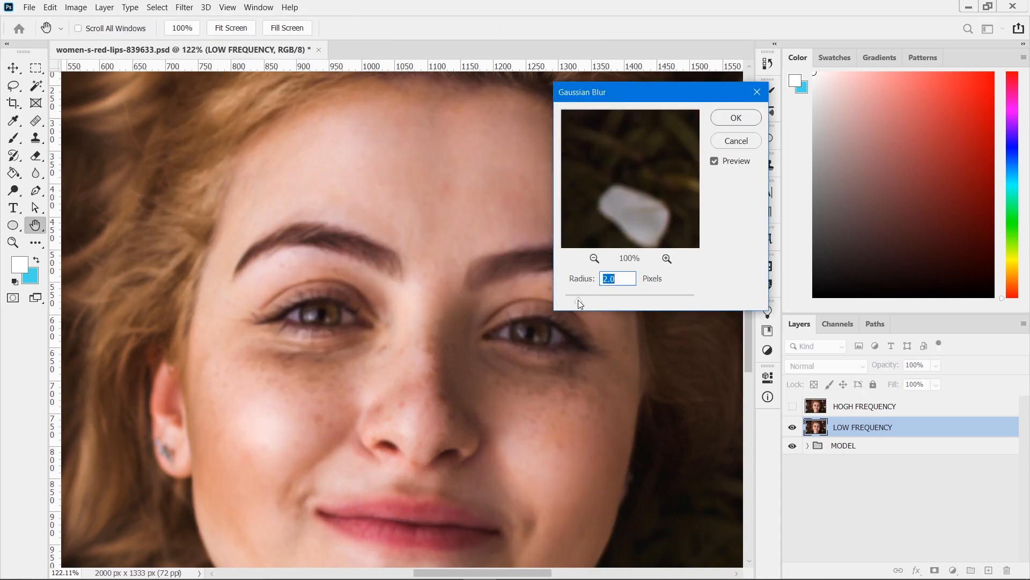
left_click_drag(553, 301, 549, 301)
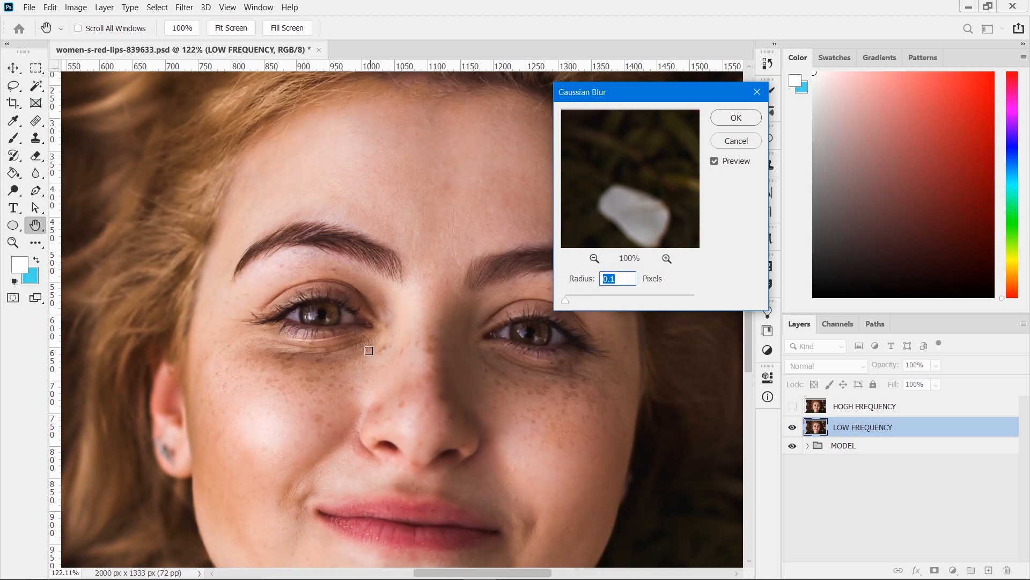
- Apply the Gaussian Blur to LOW FREQUENCY with a 2.0-pixel radius, judging the skin under the eye in a 400% preview
left_click(353, 346)
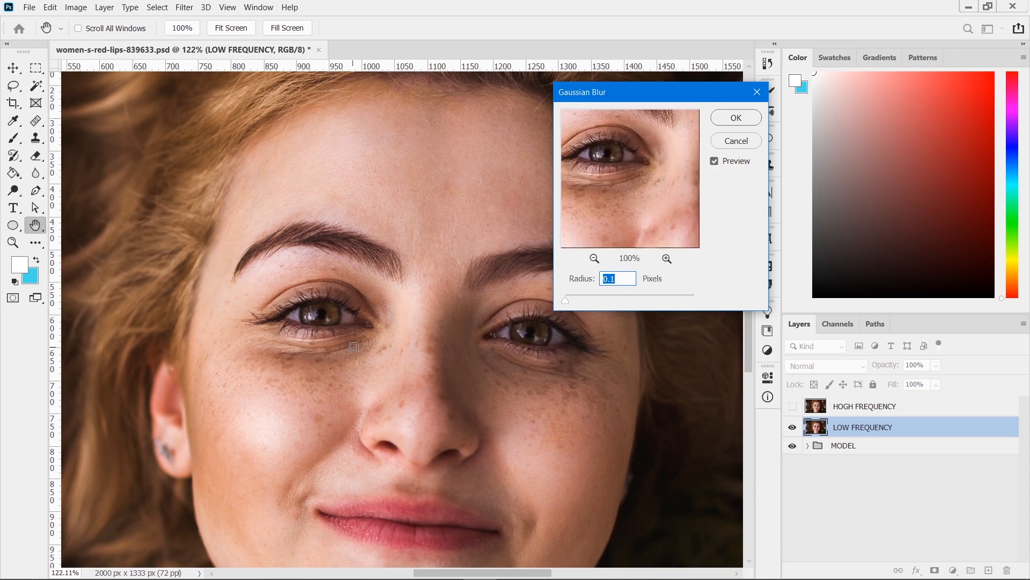
left_click(666, 258)
left_click(666, 259)
left_click(666, 259)
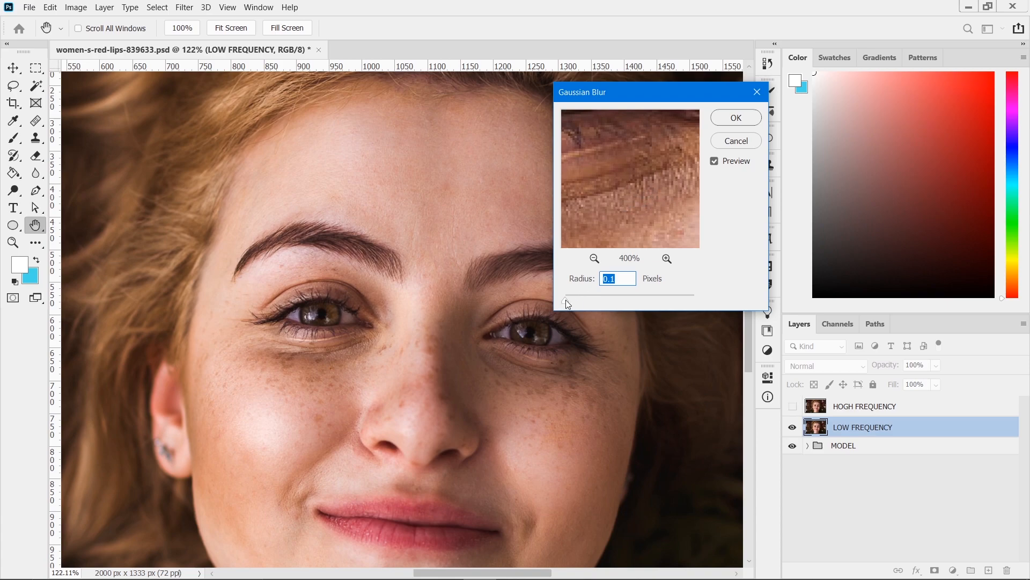
left_click(566, 300)
left_click_drag(567, 301, 577, 302)
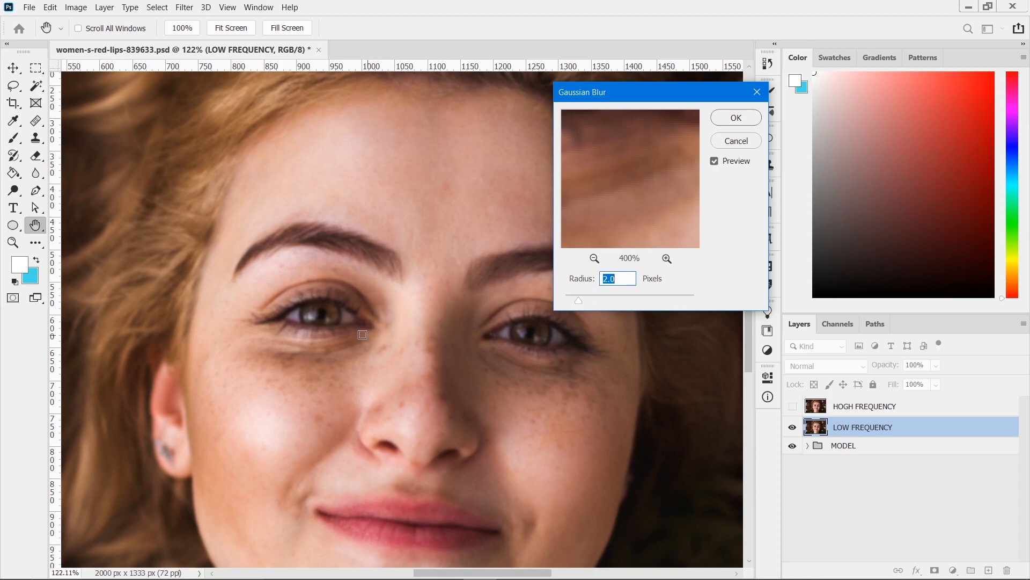
left_click(345, 334)
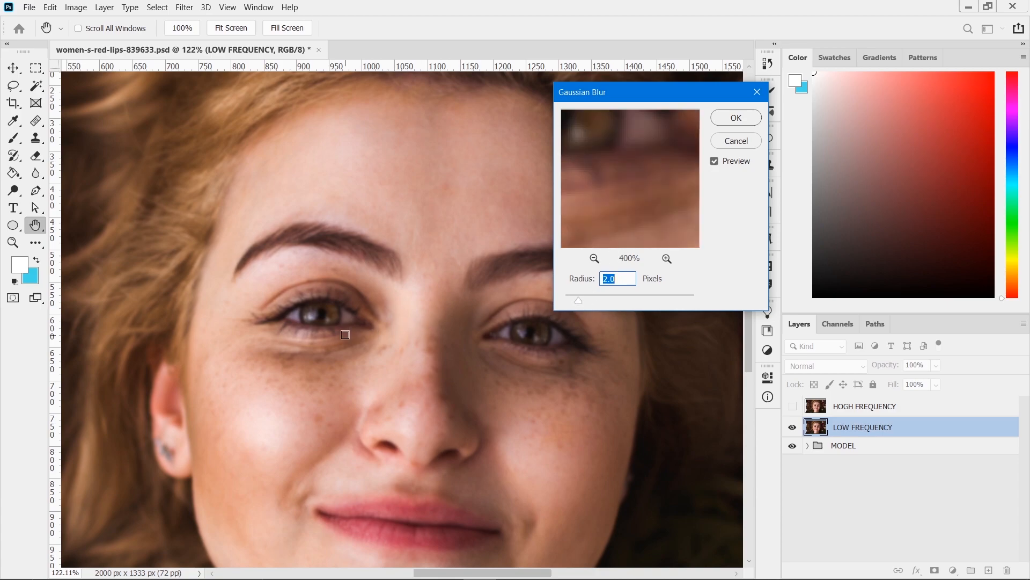
left_click(736, 117)
key("j")
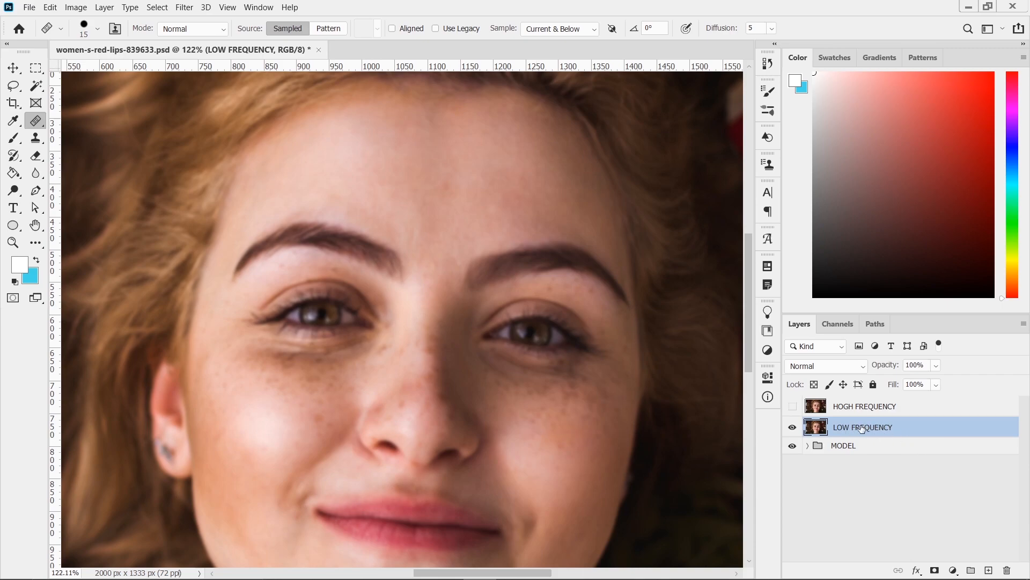
- Hide the LOW FREQUENCY layer, and show and select the HOGH FREQUENCY layer
left_click(792, 427)
key("ctrl+0")
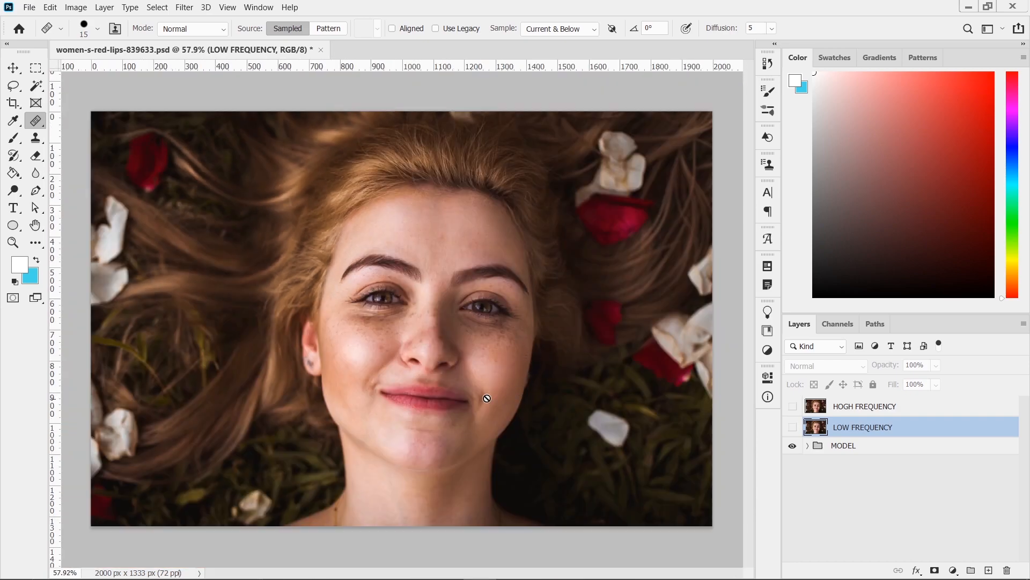
left_click(792, 406)
left_click(184, 9)
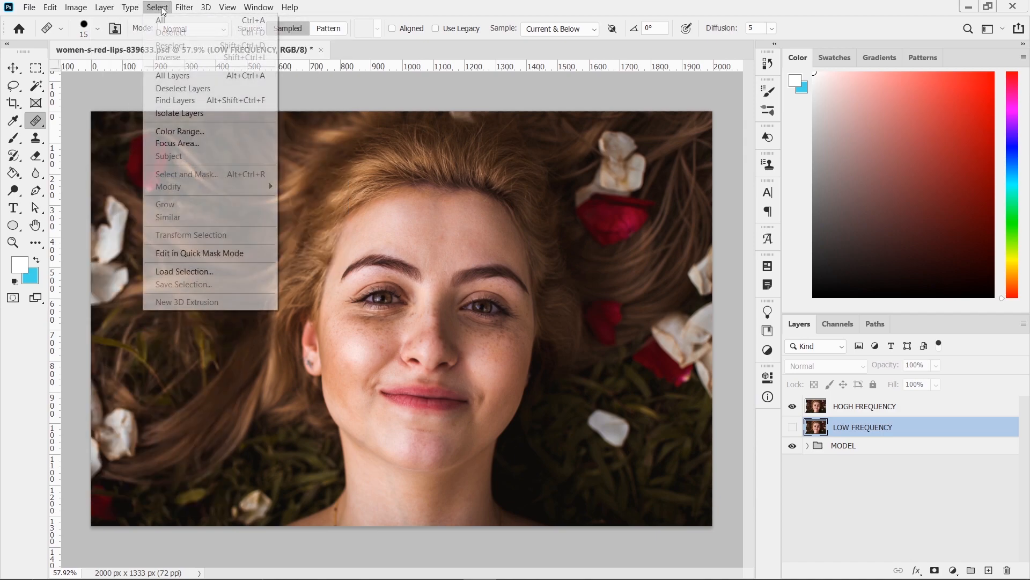
left_click(859, 409)
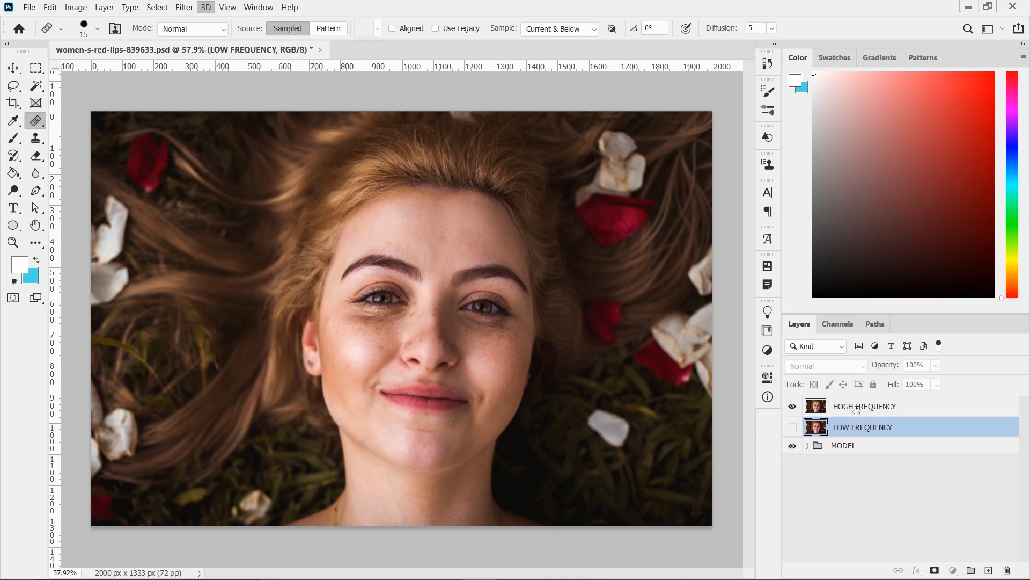
left_click(861, 406)
- Apply the High Pass filter to the HOGH FREQUENCY layer and set its blend mode to Linear Light
left_click(184, 8)
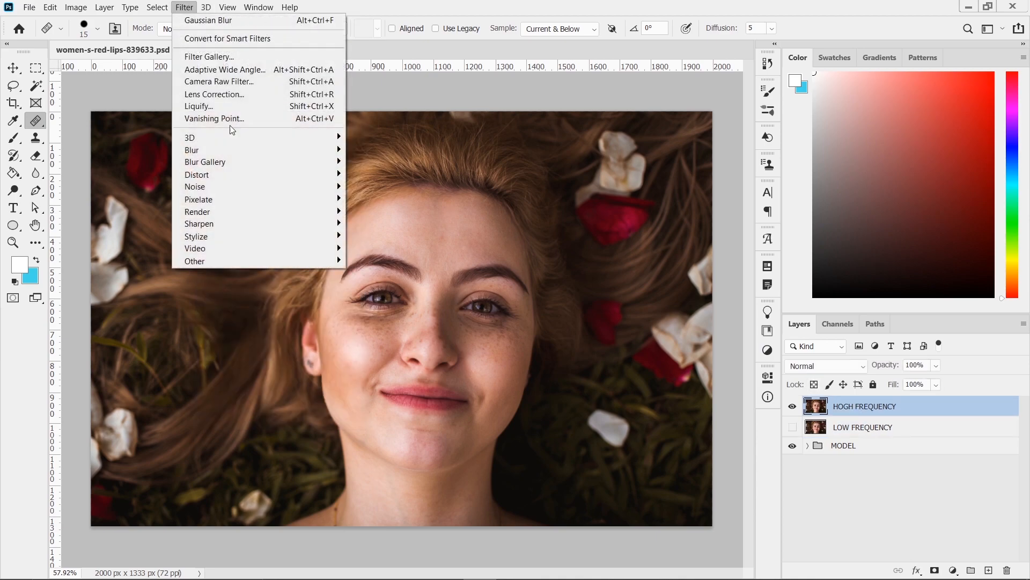
mouse_move(300, 259)
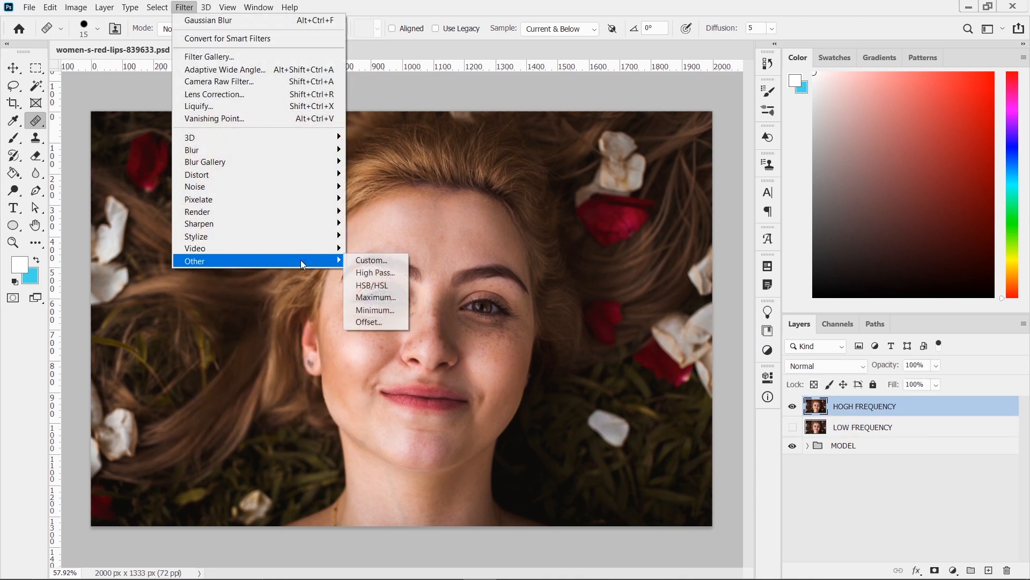
left_click(375, 272)
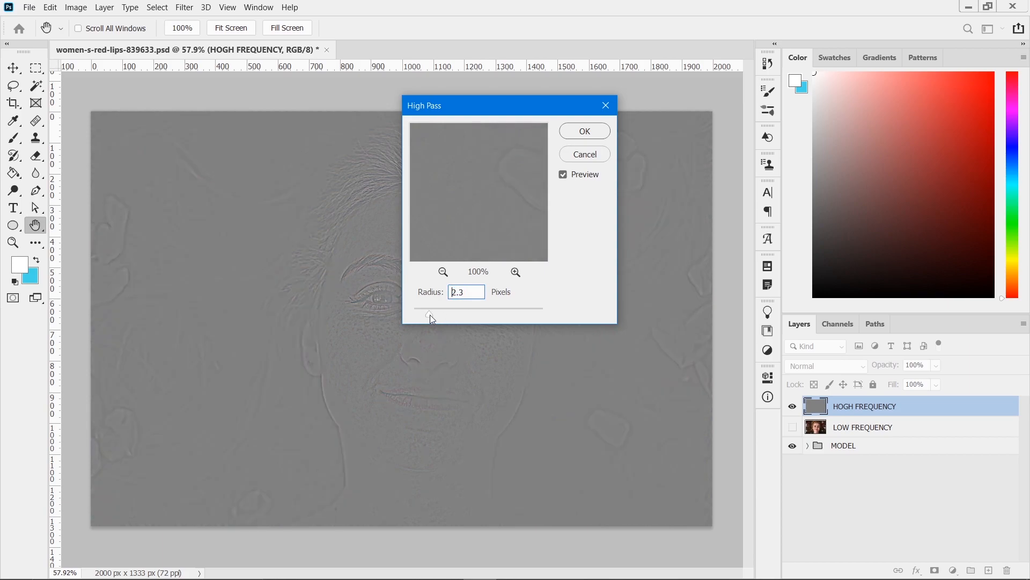
left_click_drag(424, 315, 421, 314)
left_click(584, 133)
key("j")
left_click(826, 366)
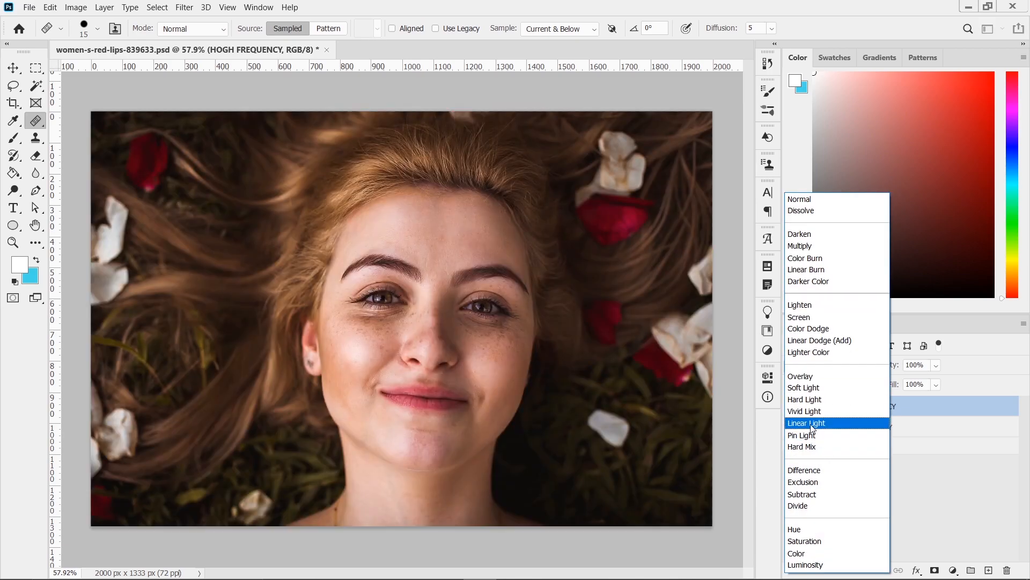
left_click(806, 423)
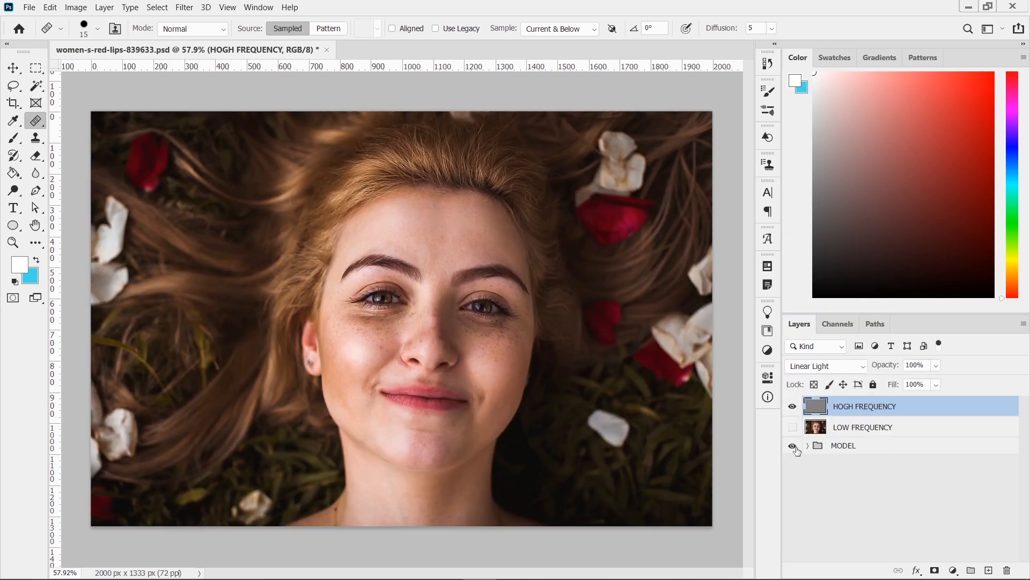
- Toggle the frequency layers' visibility to compare them with the MODEL group, and delete the HOGH FREQUENCY layer
left_click(792, 427)
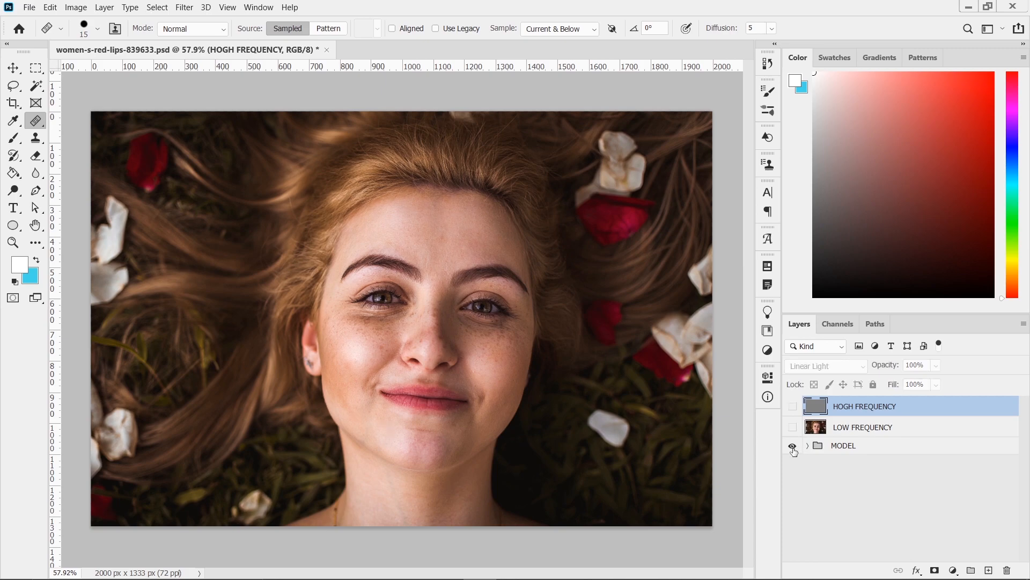
left_click(793, 407)
left_click(1006, 570)
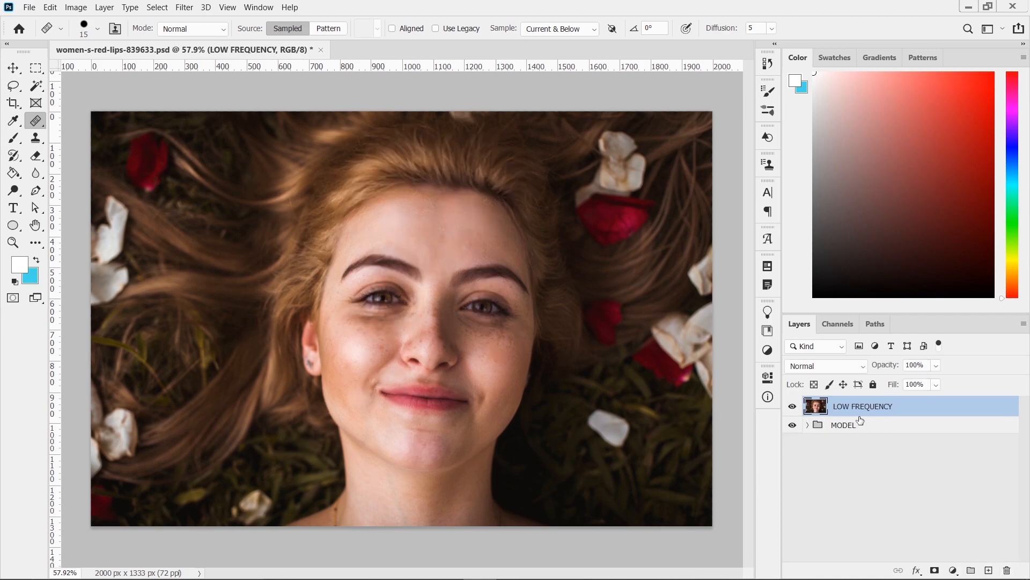
- Undo the deletion, Linear Light blending and High Pass filtering of the HOGH FREQUENCY layer, and select that layer
key("ctrl+z")
key("ctrl+z")
key("ctrl+z")
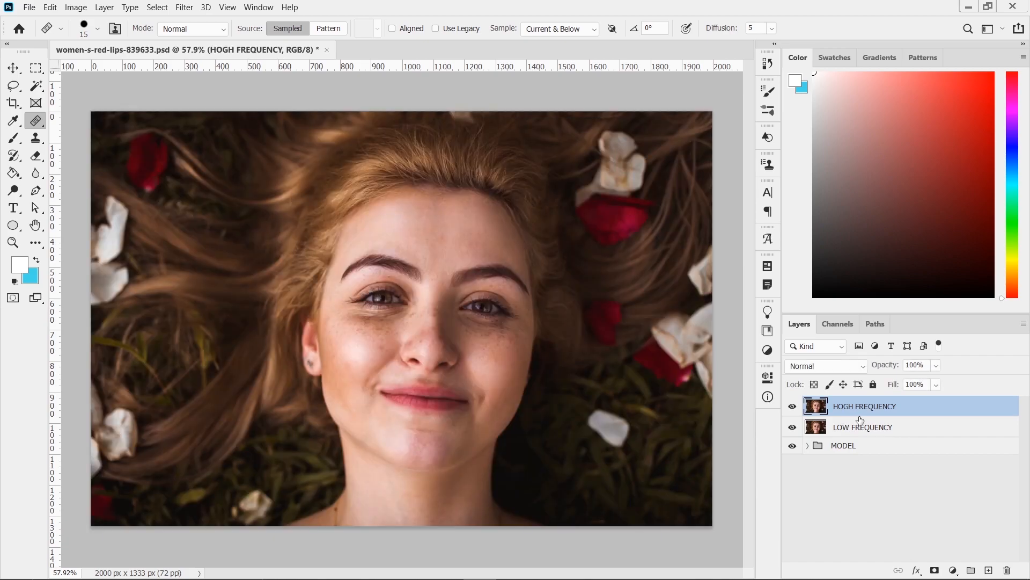
left_click(853, 428)
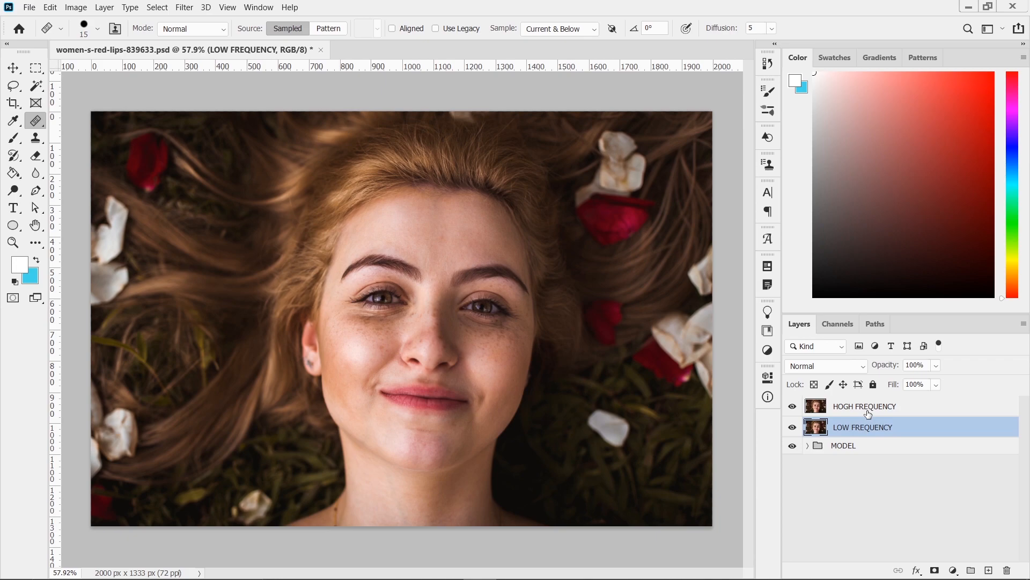
left_click(865, 411)
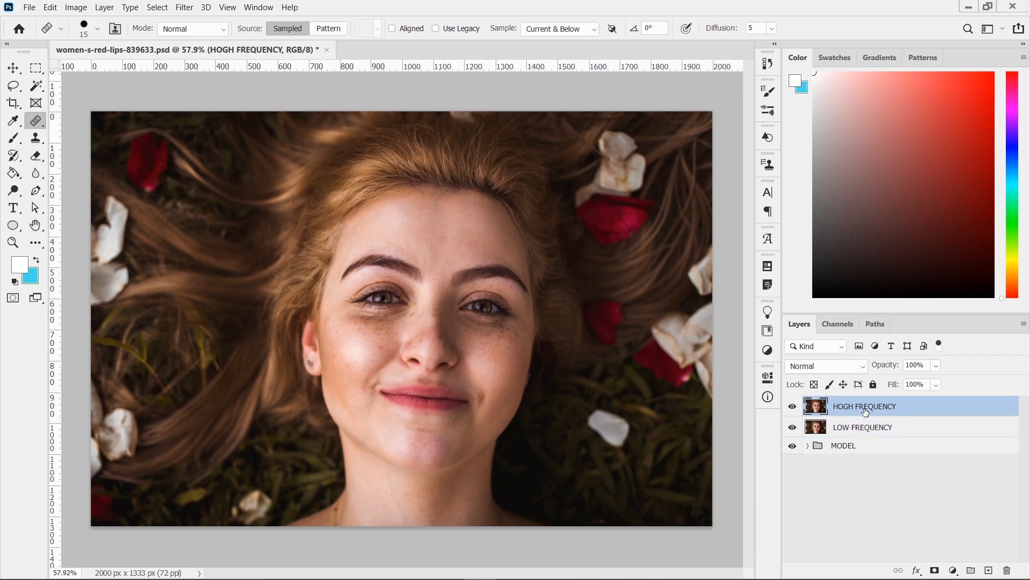
- Start Apply Image on the HOGH FREQUENCY layer with LOW FREQUENCY as the source layer and Subtract blending
left_click(78, 8)
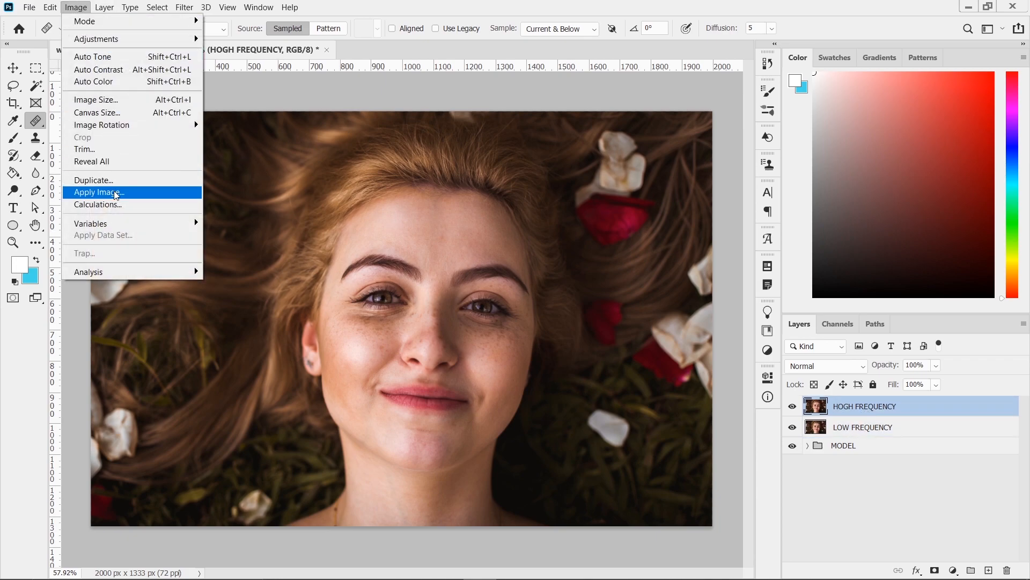
left_click(114, 192)
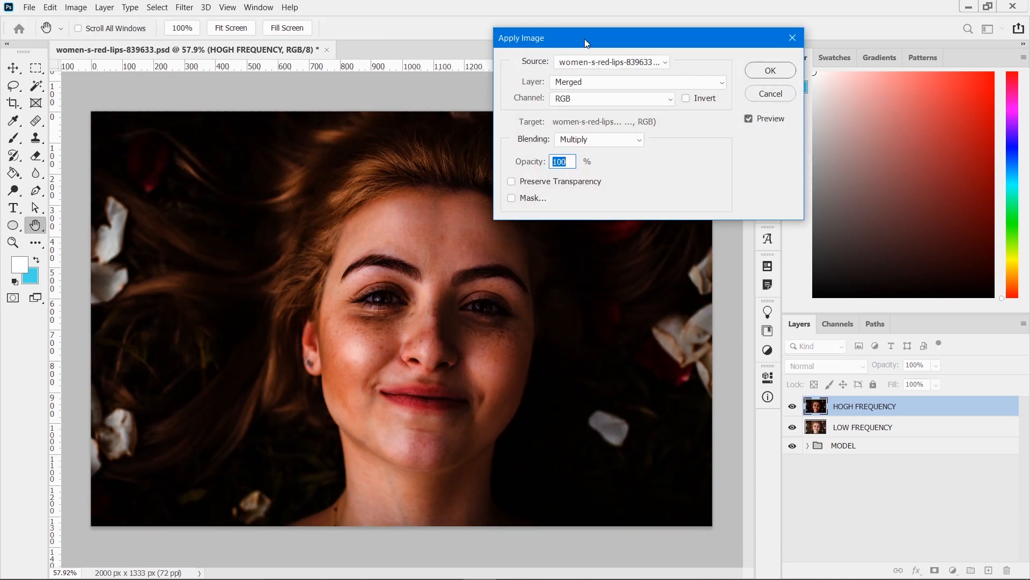
left_click(580, 83)
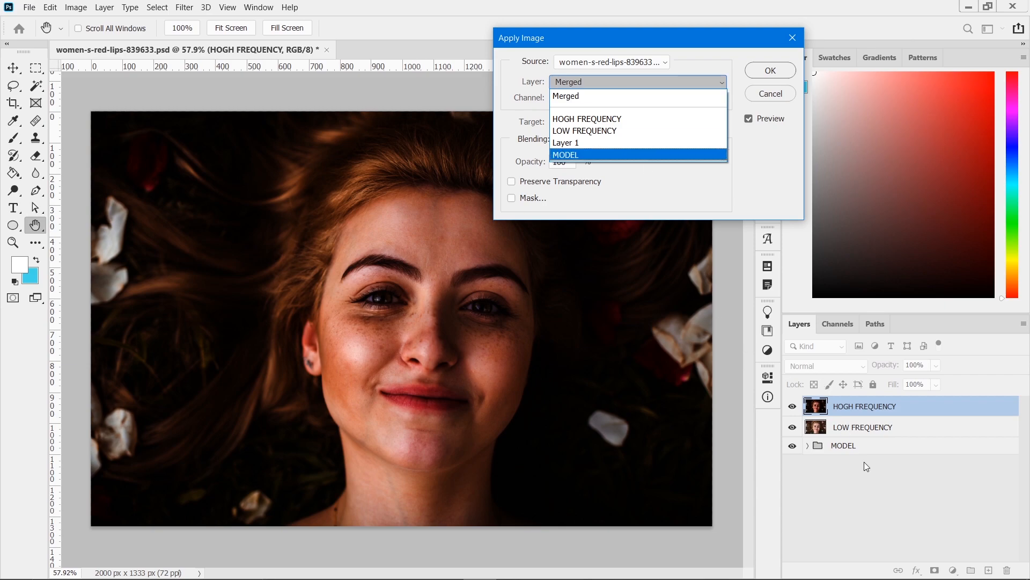
left_click(585, 131)
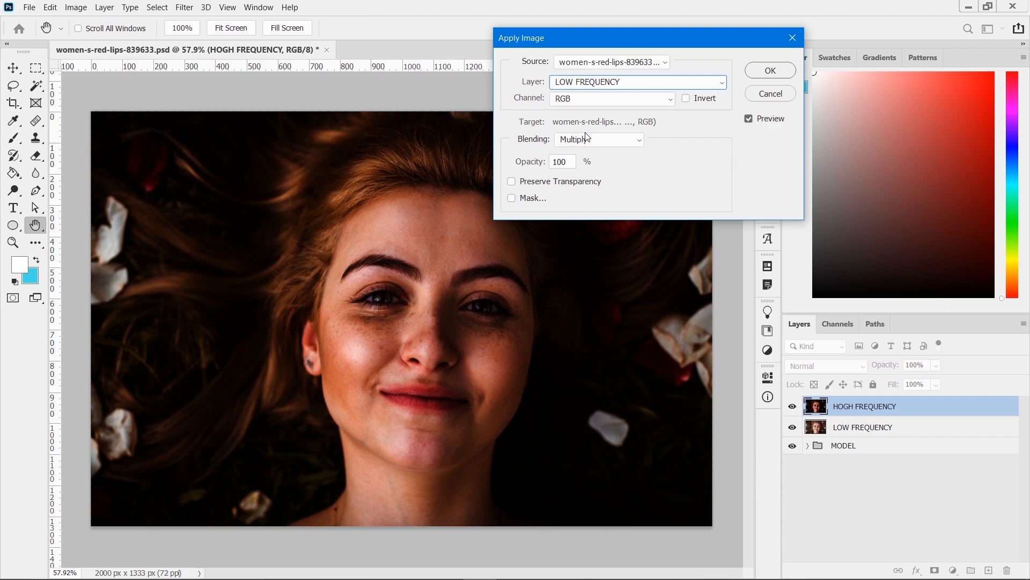
left_click(610, 142)
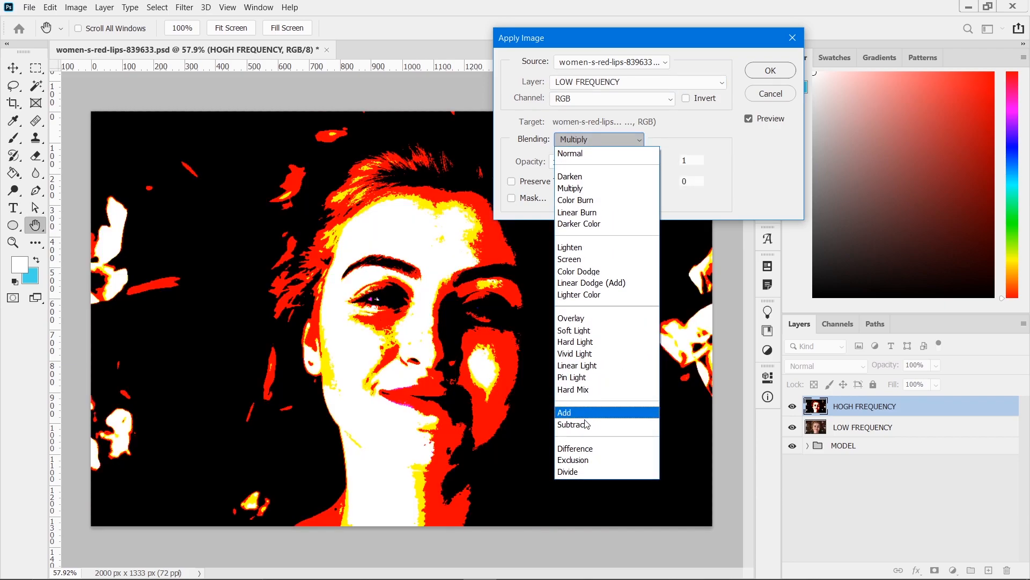
left_click(617, 423)
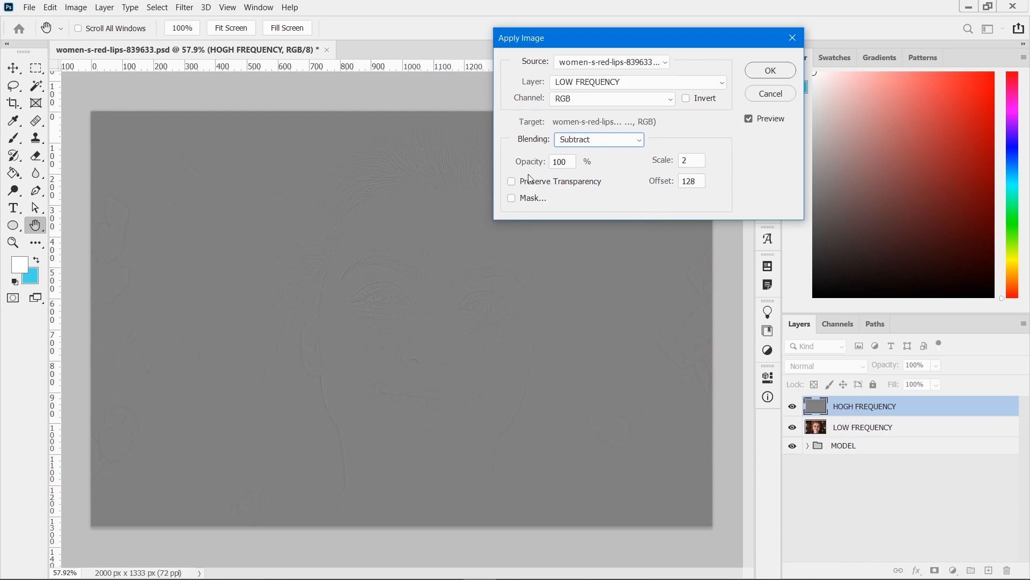
- Try offsets 0 and 255 for the subtraction, return to offset 128 with scale 2, and apply the image
double_click(685, 160)
type("1")
left_click(696, 185)
left_click_drag(697, 182, 665, 183)
type("0")
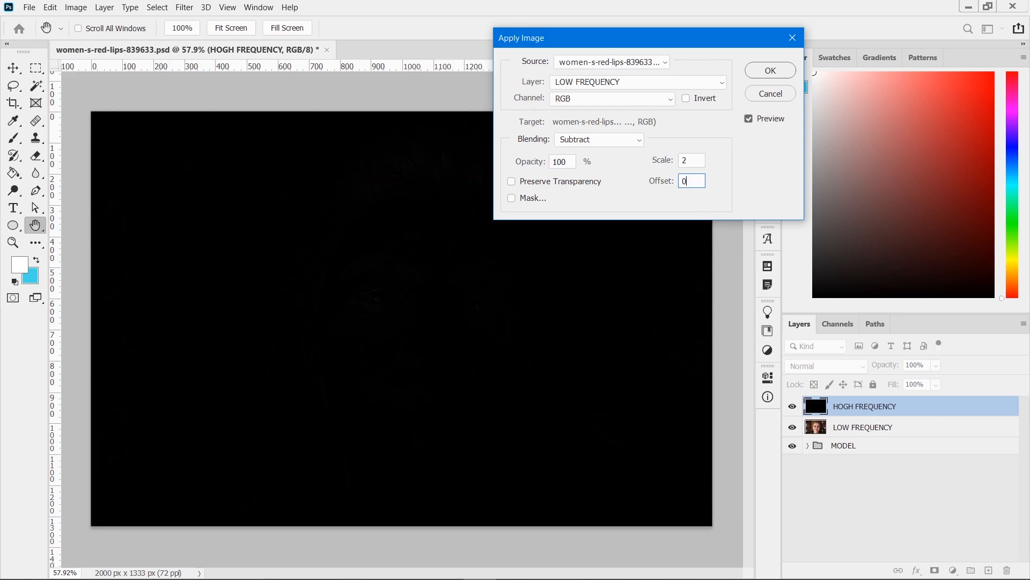
type("255")
left_click_drag(697, 182, 651, 189)
type("128")
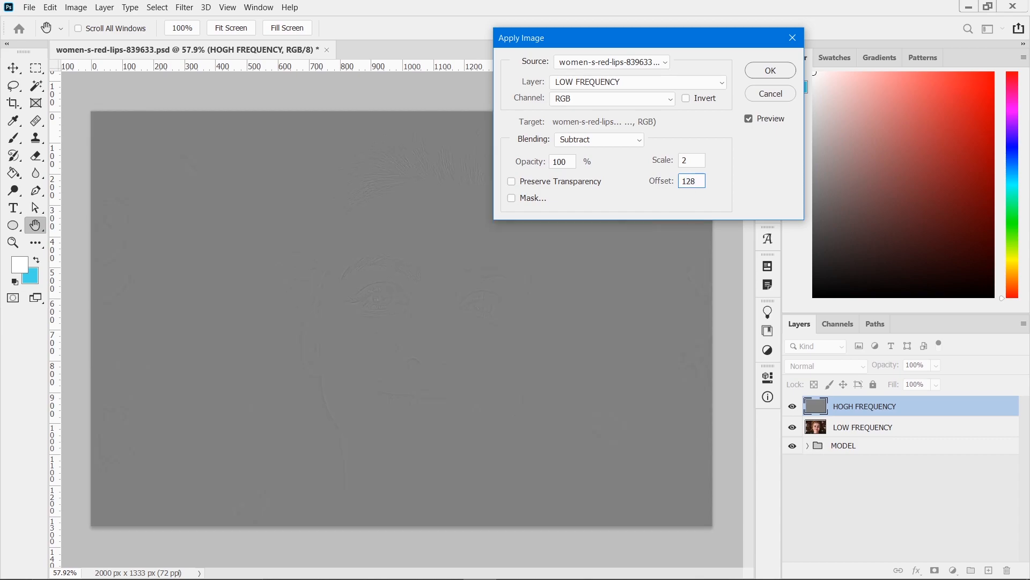
left_click(771, 72)
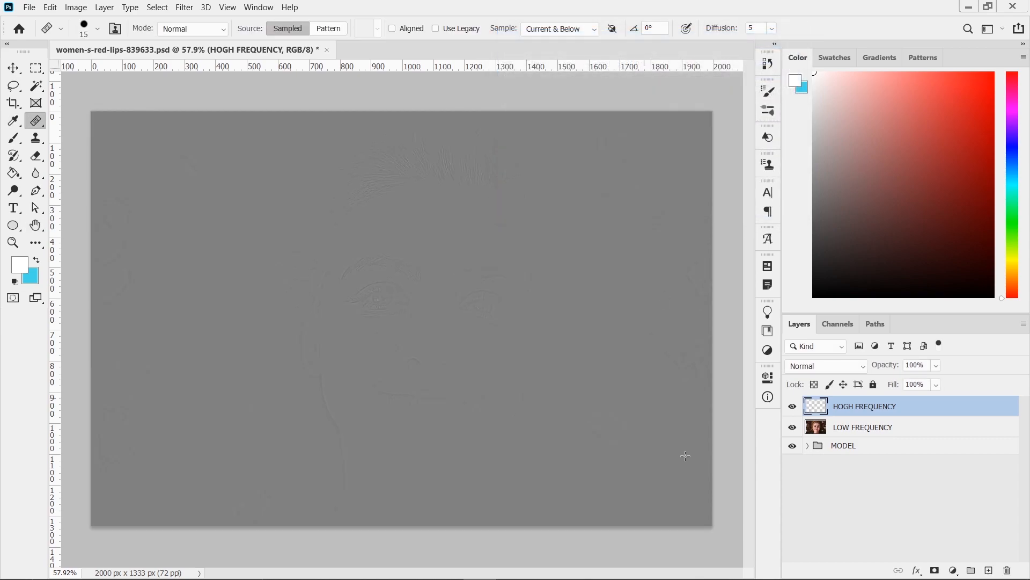
- Rename the HOGH FREQUENCY layer to HIGH FREQUENCY and set its blend mode to Linear Light
double_click(840, 405)
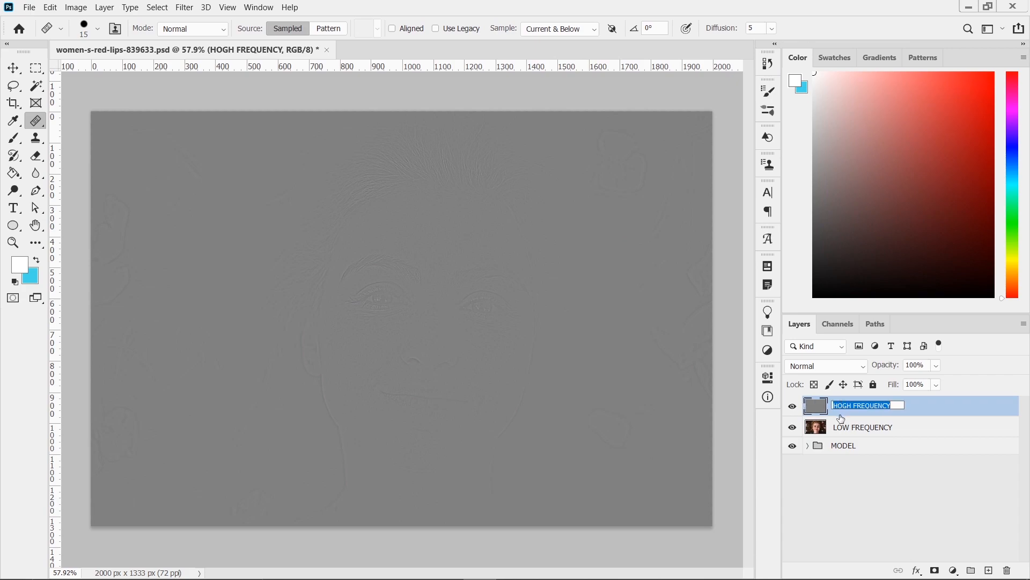
left_click(842, 405)
key("BackSpace")
type("I")
key("Return")
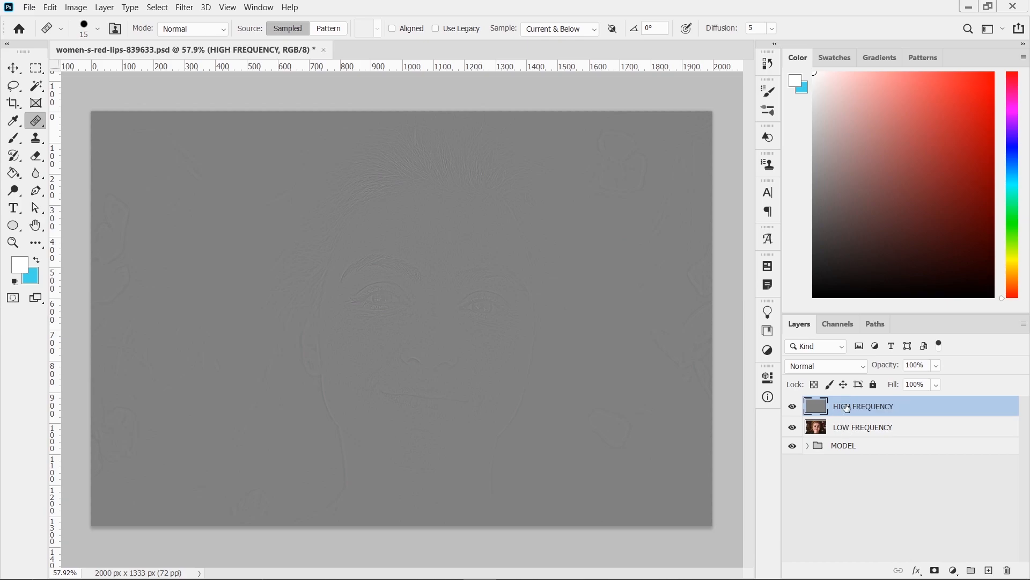
left_click(840, 372)
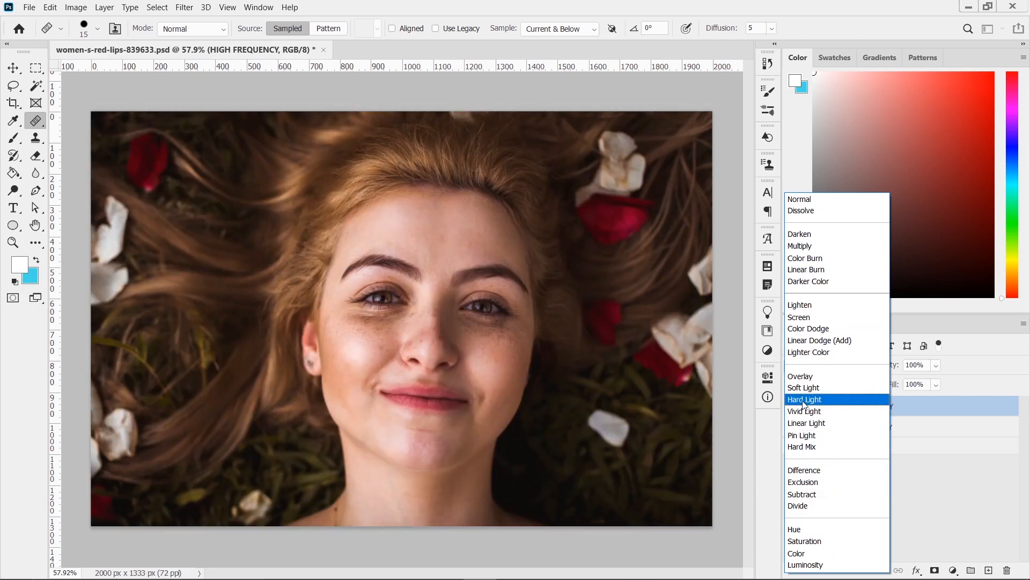
left_click(806, 423)
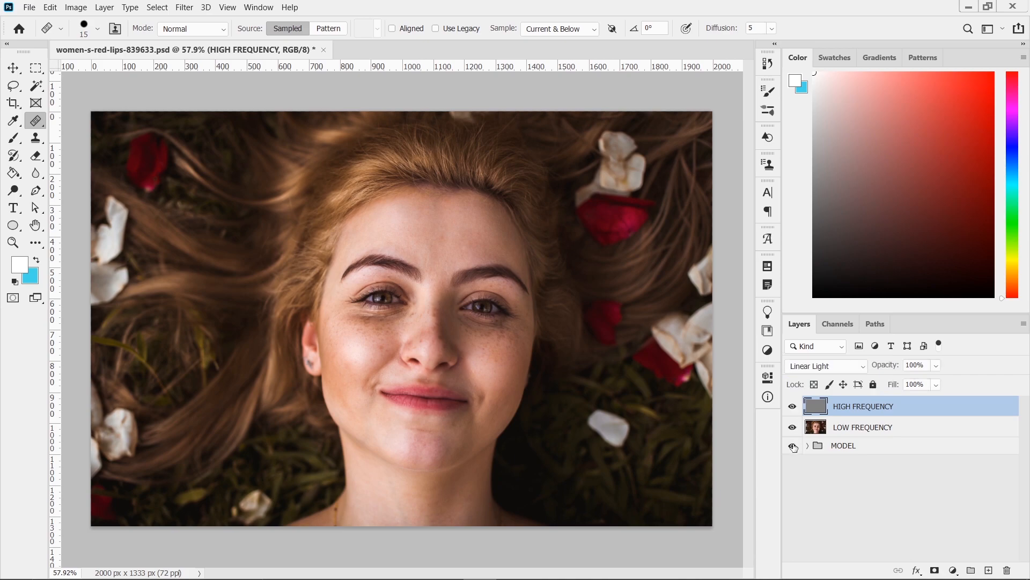
- Hide the MODEL group and toggle the HIGH FREQUENCY and LOW FREQUENCY layers to compare them, leaving both visible
left_click(793, 406)
left_click(792, 406)
left_click(793, 427)
left_click(792, 445)
left_click(793, 428)
left_click(793, 406)
left_click(793, 427)
left_click(792, 406)
- Select the LOW FREQUENCY layer, hide the HIGH FREQUENCY layer, and switch to the Patch tool
scroll(569, 408, "up", 1)
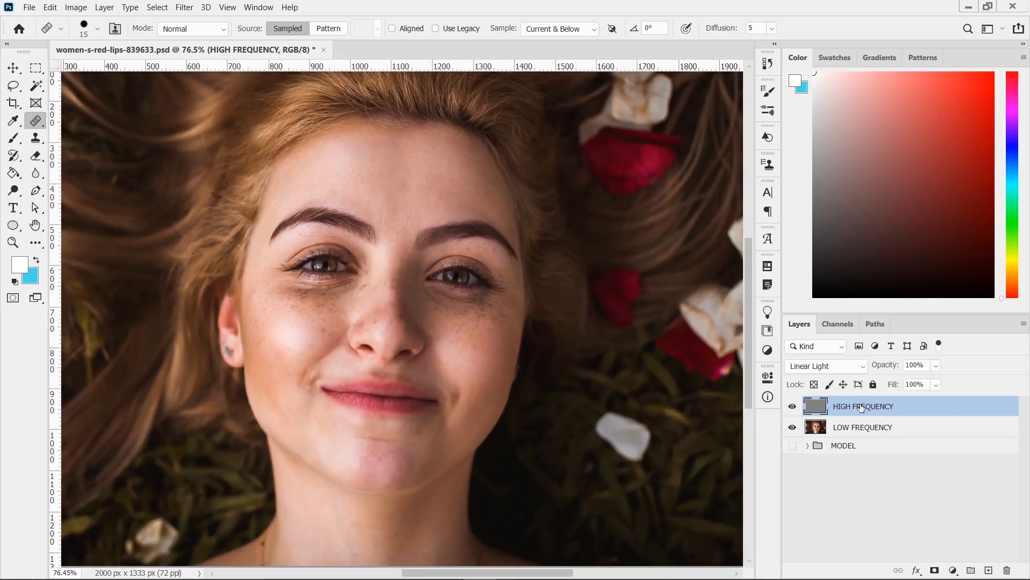
left_click(850, 429)
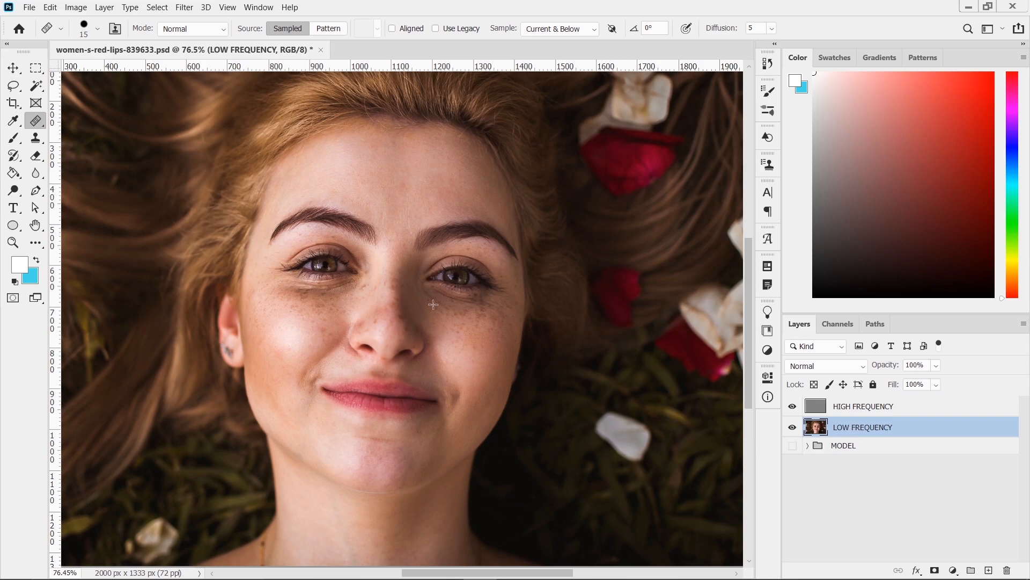
scroll(295, 290, "up", 3)
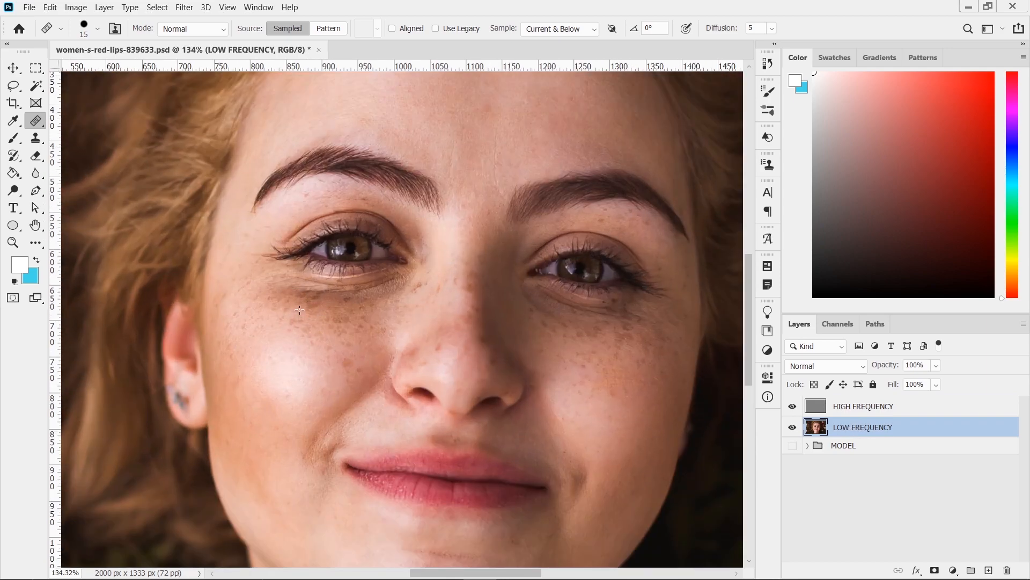
left_click(793, 406)
scroll(325, 317, "up", 3)
right_click(36, 121)
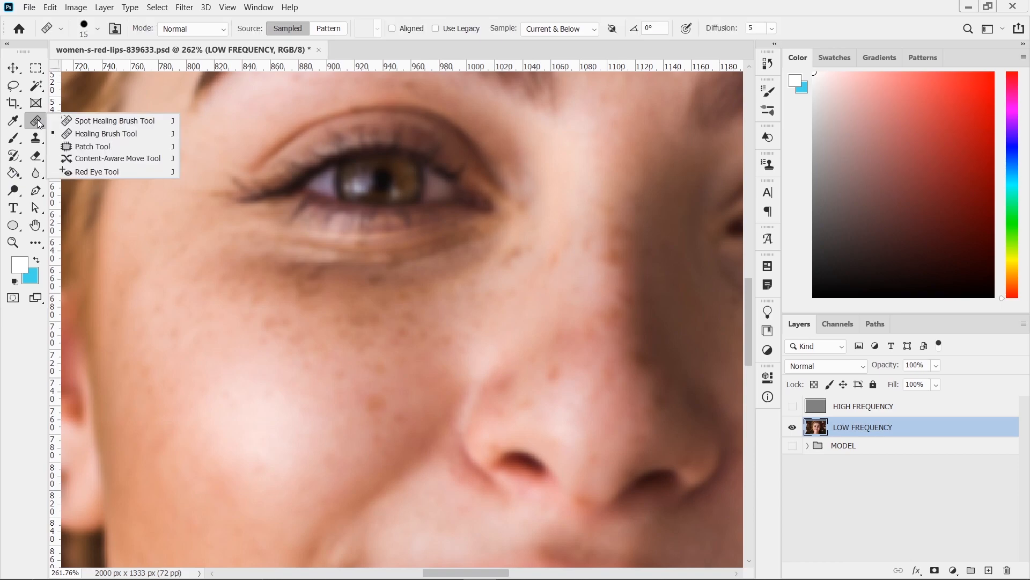
left_click(86, 143)
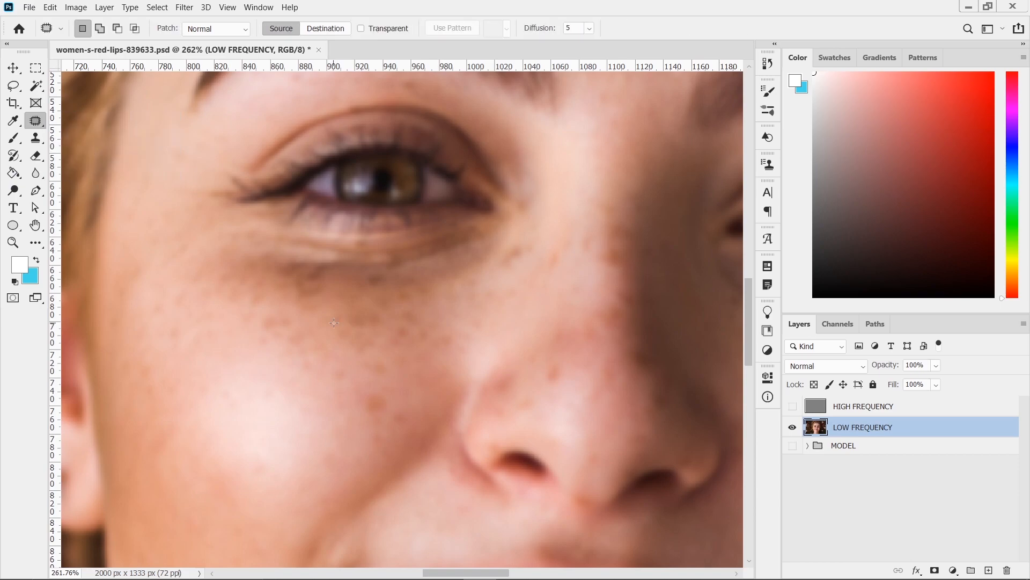
- Patch the reddish spot and the freckles on the cheek below the image's left eye with clearer cheek skin
mouse_move(366, 399)
left_mouse_down()
mouse_move(384, 415)
mouse_move(394, 391)
mouse_move(334, 408)
left_mouse_up()
key("ctrl+d")
scroll(349, 427, "down", 3)
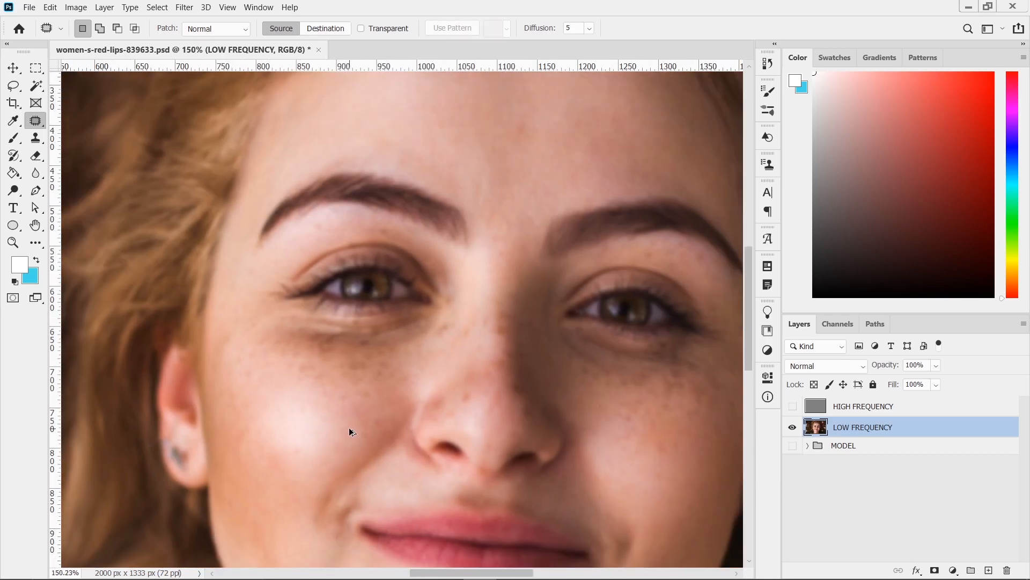
scroll(349, 427, "down", 2)
scroll(493, 243, "up", 2)
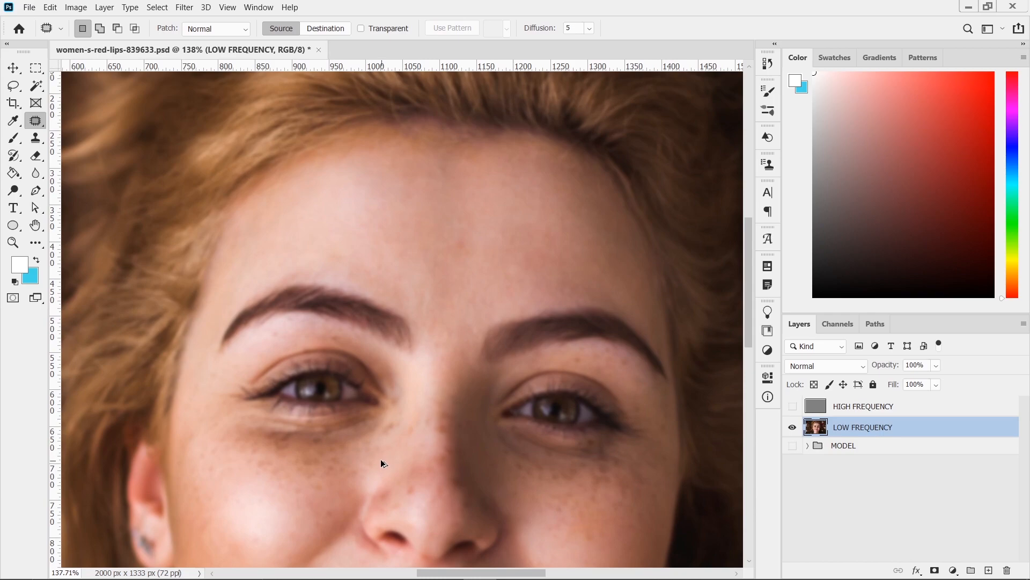
scroll(290, 470, "down", 2)
scroll(304, 424, "up", 4)
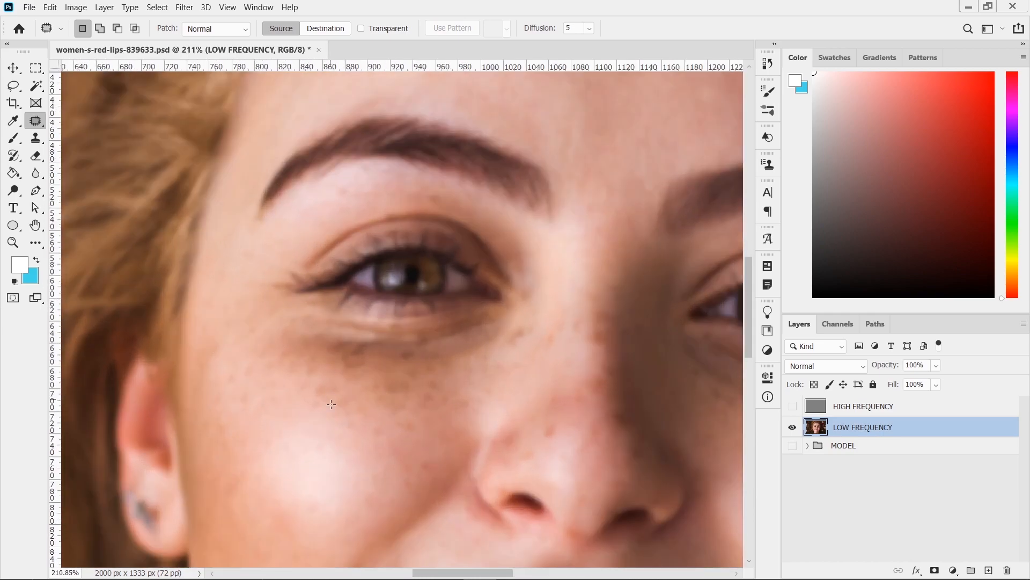
mouse_move(338, 383)
left_mouse_down()
mouse_move(308, 389)
mouse_move(311, 414)
mouse_move(343, 421)
mouse_move(355, 393)
mouse_move(345, 384)
mouse_move(331, 440)
left_mouse_up()
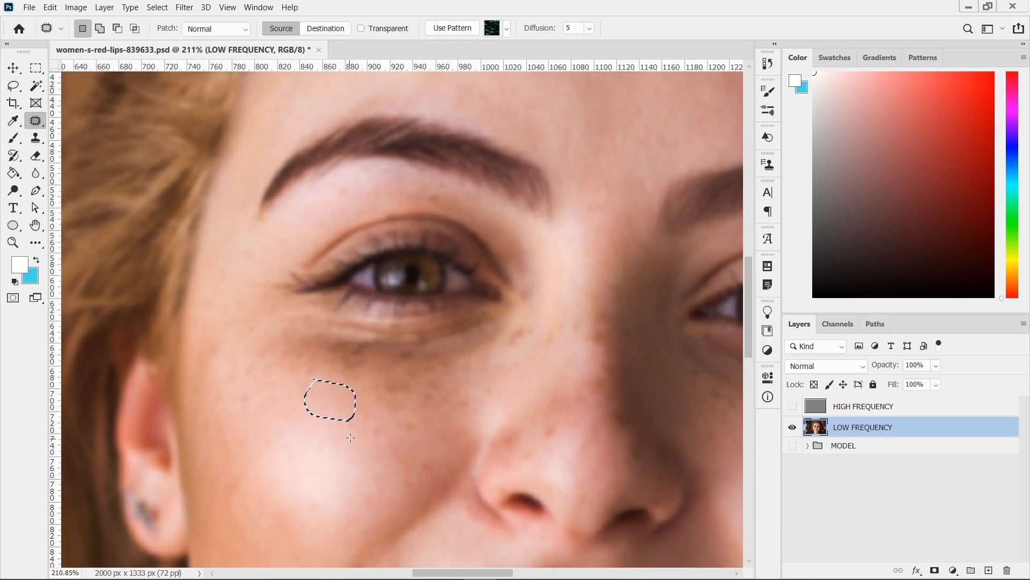
mouse_move(400, 436)
left_mouse_down()
mouse_move(378, 423)
mouse_move(365, 437)
mouse_move(380, 444)
mouse_move(400, 434)
mouse_move(351, 461)
left_mouse_up()
mouse_move(356, 406)
left_mouse_down()
mouse_move(342, 418)
mouse_move(367, 427)
mouse_move(357, 406)
mouse_move(346, 466)
left_mouse_up()
left_click(317, 366)
- Patch the remaining freckled areas across the same cheek toward the nose with smooth skin from the cheek's centre
mouse_move(296, 375)
left_mouse_down()
mouse_move(307, 396)
mouse_move(323, 382)
mouse_move(320, 364)
mouse_move(320, 431)
left_mouse_up()
mouse_move(394, 375)
left_mouse_down()
mouse_move(385, 373)
mouse_move(380, 415)
mouse_move(418, 398)
mouse_move(397, 375)
mouse_move(320, 452)
left_mouse_up()
mouse_move(459, 395)
left_mouse_down()
mouse_move(416, 382)
mouse_move(433, 414)
mouse_move(457, 398)
mouse_move(357, 446)
left_mouse_up()
left_click_drag(430, 420, 350, 456)
mouse_move(409, 444)
left_mouse_down()
mouse_move(386, 460)
mouse_move(401, 481)
mouse_move(432, 480)
mouse_move(432, 451)
mouse_move(404, 444)
mouse_move(358, 465)
left_mouse_up()
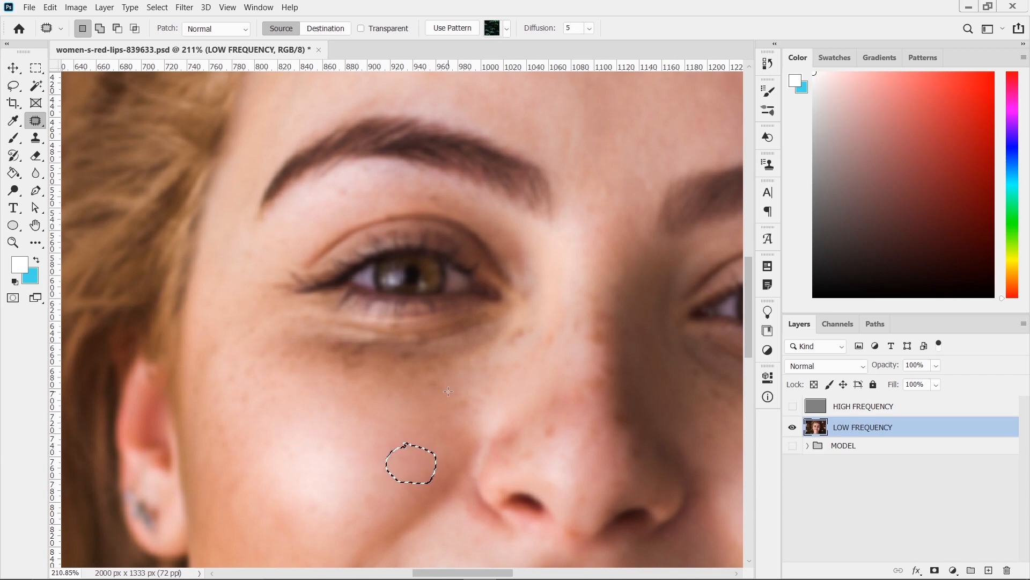
mouse_move(467, 408)
left_mouse_down()
mouse_move(451, 406)
mouse_move(463, 406)
mouse_move(439, 433)
left_mouse_up()
mouse_move(411, 475)
left_mouse_down()
mouse_move(400, 488)
mouse_move(419, 480)
mouse_move(351, 476)
left_mouse_up()
- Patch the uneven skin along the outer cheek near the ear and up toward the temple
mouse_move(246, 388)
left_mouse_down()
mouse_move(244, 416)
mouse_move(258, 393)
left_mouse_up()
mouse_move(229, 367)
left_mouse_down()
mouse_move(225, 377)
mouse_move(230, 361)
mouse_move(269, 414)
mouse_move(226, 397)
mouse_move(281, 483)
left_mouse_up()
left_click(226, 396)
mouse_move(215, 322)
left_mouse_down()
mouse_move(201, 333)
mouse_move(226, 344)
mouse_move(236, 385)
left_mouse_up()
left_click(262, 417)
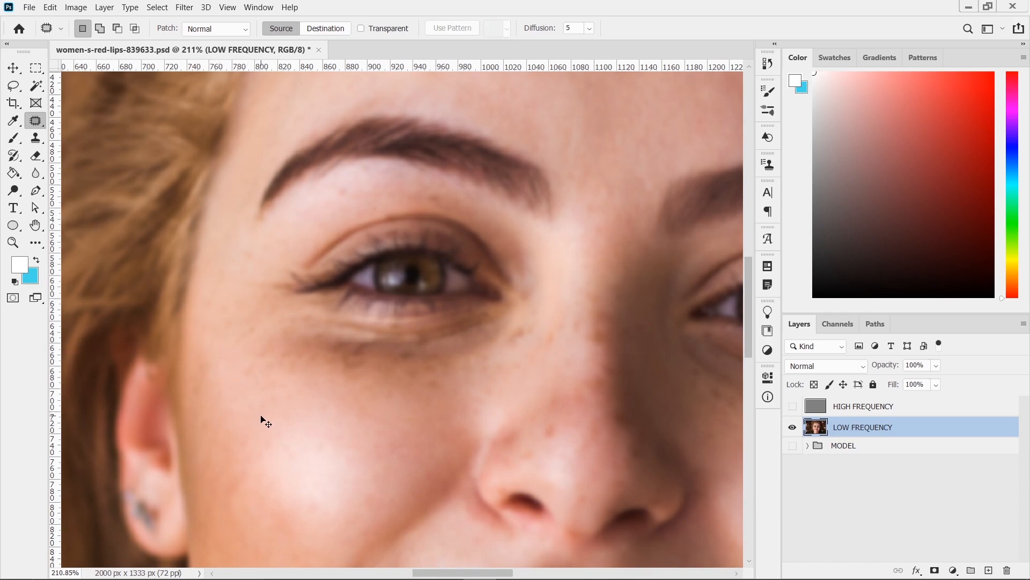
- Patch the freckled skin just below the under-eye shadow and the spot beside the eye's outer corner
scroll(354, 364, "down", 2)
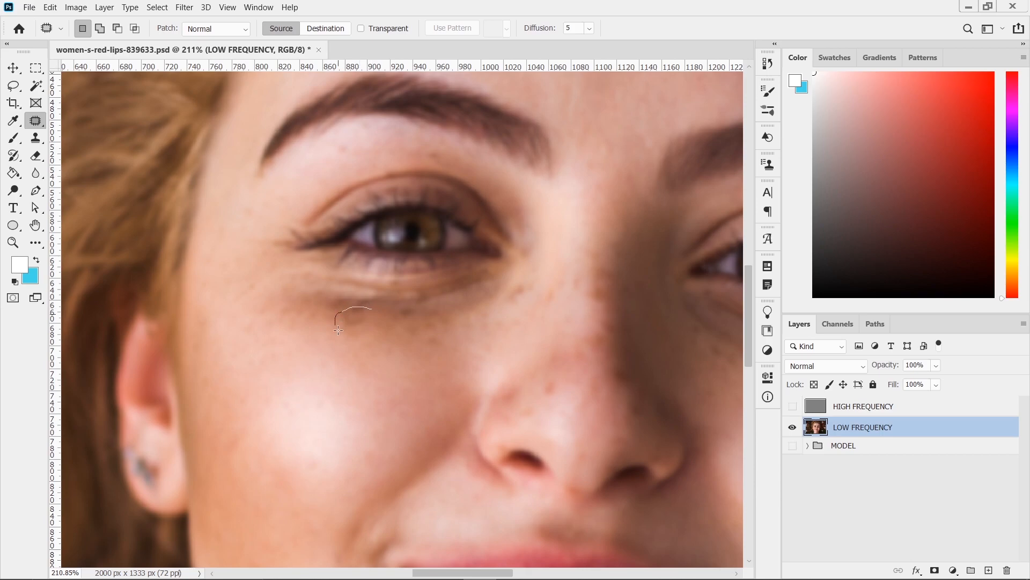
mouse_move(371, 333)
left_mouse_down()
mouse_move(319, 357)
mouse_move(377, 374)
mouse_move(358, 406)
left_mouse_up()
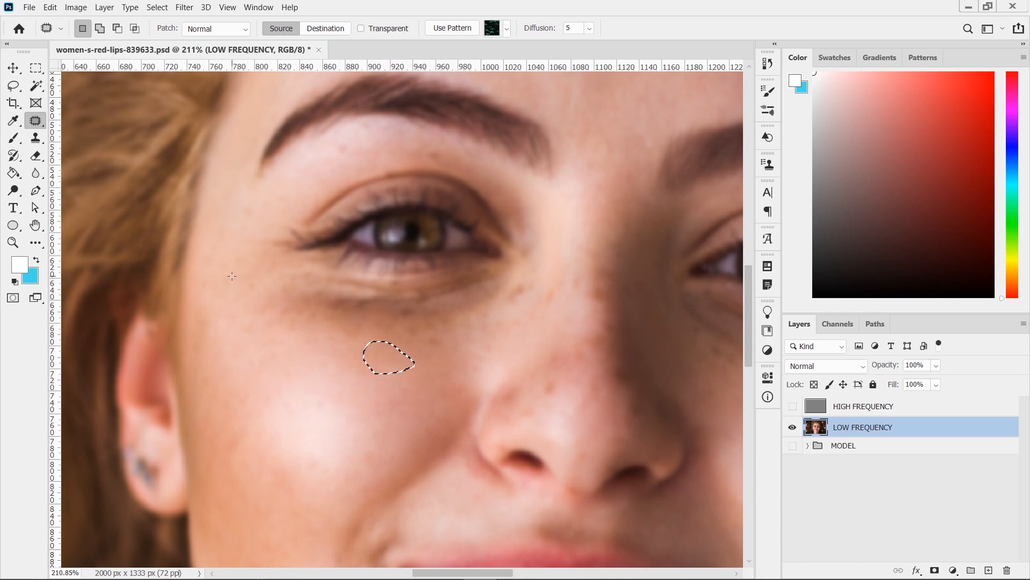
key("ctrl+d")
left_click_drag(250, 271, 218, 239)
key("ctrl+d")
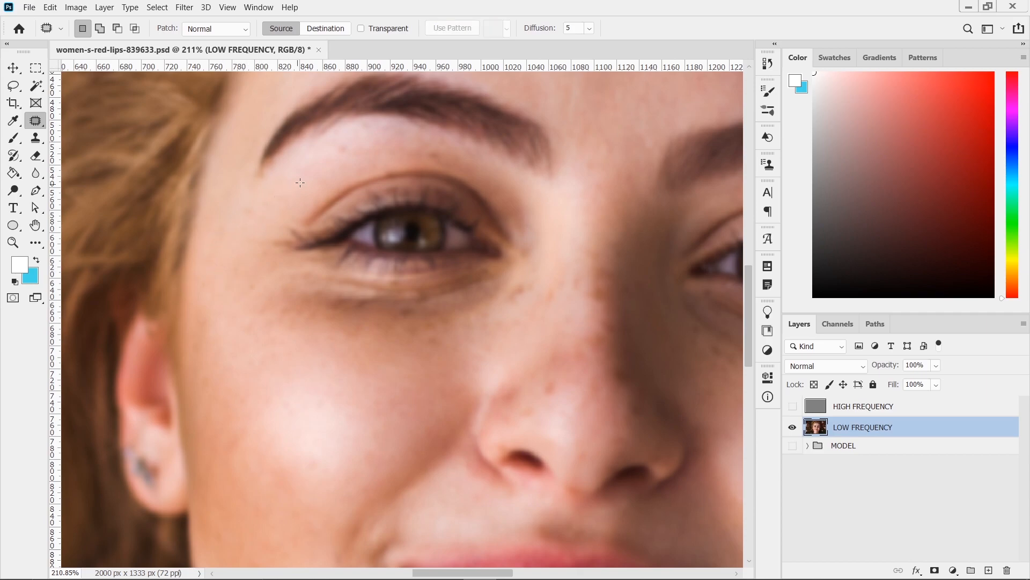
- Patch the small spots between the eyebrow and the upper eyelid with neighbouring clear skin
scroll(298, 184, "up", 2)
scroll(352, 179, "up", 3)
mouse_move(345, 184)
left_mouse_down()
mouse_move(321, 199)
mouse_move(348, 196)
mouse_move(274, 233)
left_mouse_up()
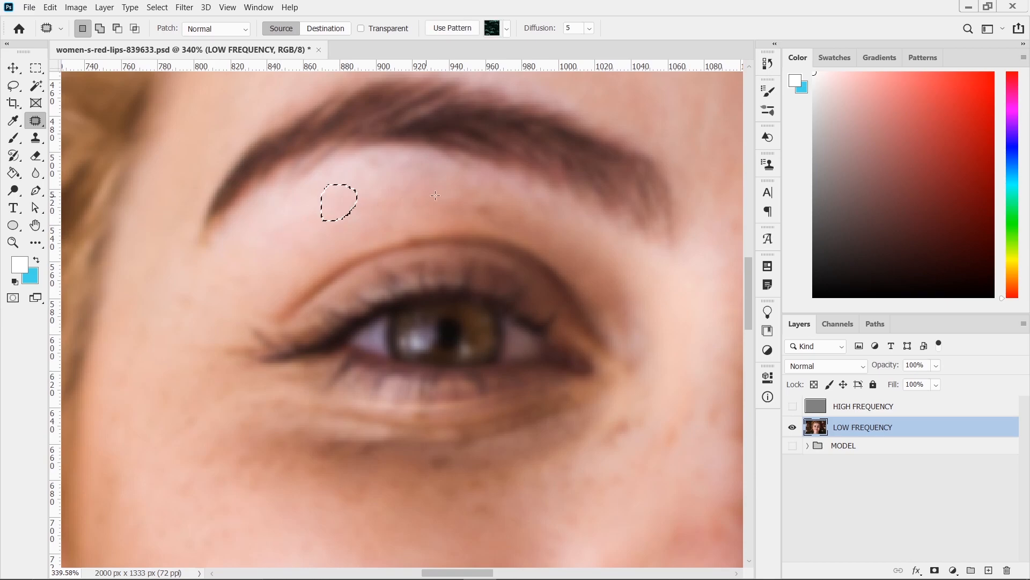
mouse_move(479, 191)
left_mouse_down()
mouse_move(473, 222)
mouse_move(496, 219)
mouse_move(497, 206)
mouse_move(429, 209)
left_mouse_up()
left_click(428, 216)
- Patch the dark spots in the shadow beneath the same eye with smoother skin nearby
scroll(432, 221, "down", 3)
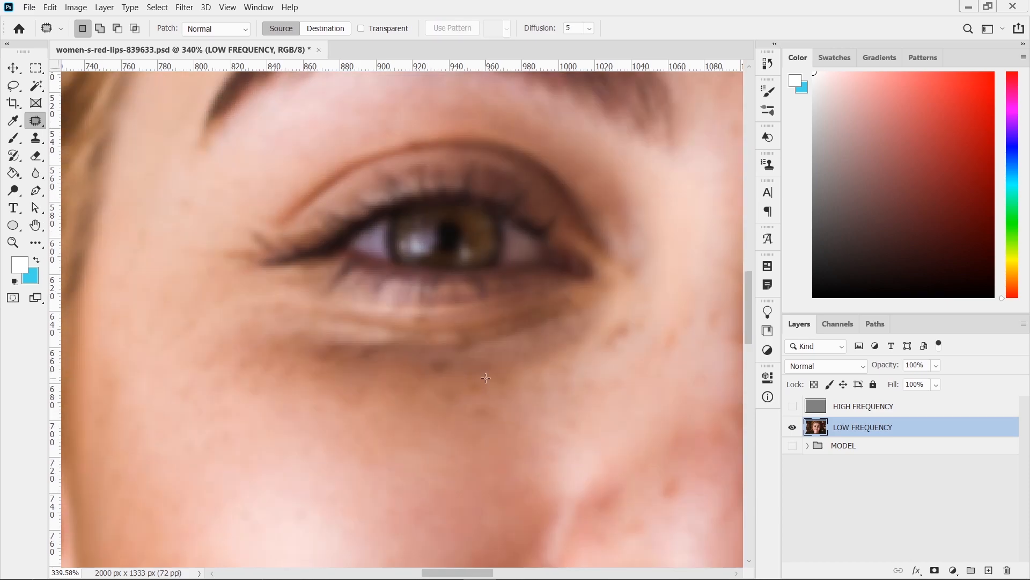
mouse_move(516, 391)
left_mouse_down()
mouse_move(487, 377)
mouse_move(431, 506)
left_mouse_up()
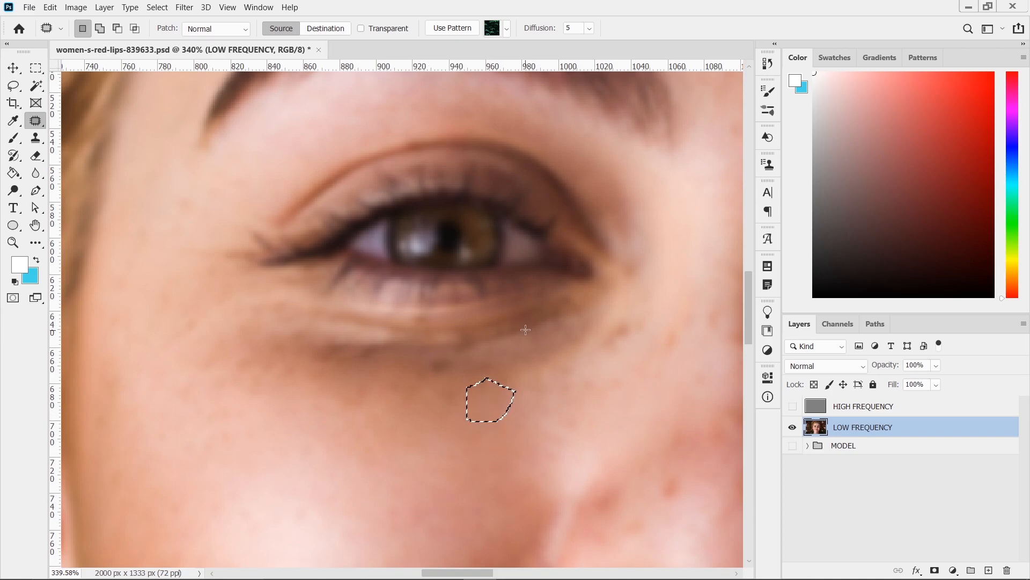
mouse_move(452, 359)
left_mouse_down()
mouse_move(424, 357)
mouse_move(423, 381)
mouse_move(473, 390)
mouse_move(400, 422)
left_mouse_up()
mouse_move(361, 347)
left_mouse_down()
mouse_move(263, 342)
mouse_move(287, 370)
mouse_move(384, 362)
mouse_move(328, 399)
mouse_move(378, 340)
left_mouse_up()
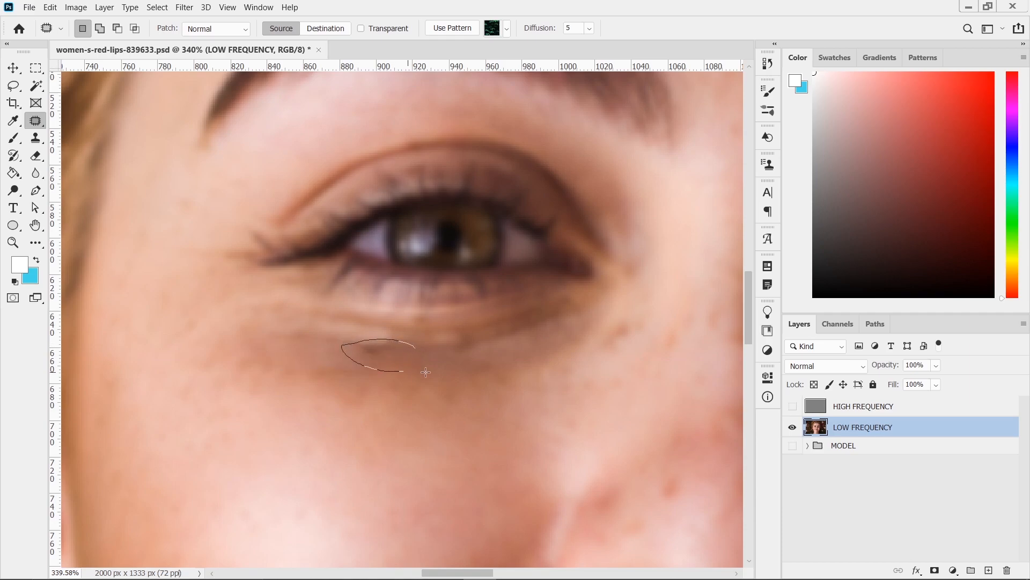
mouse_move(466, 344)
left_mouse_down()
mouse_move(395, 396)
mouse_move(420, 358)
left_mouse_up()
left_click(449, 378)
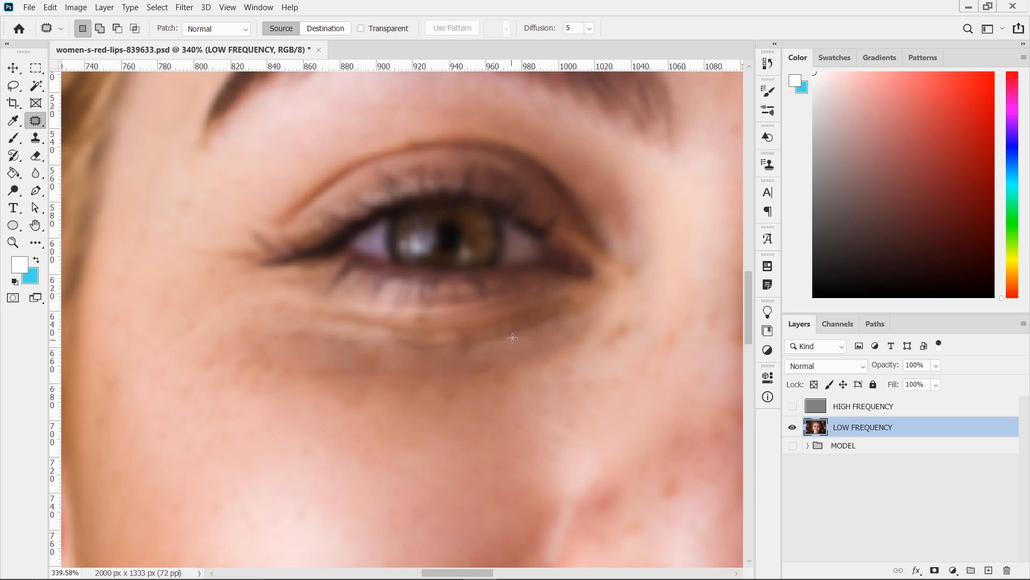
- Patch the long under-eye crease and the dark area below the inner eye corner with lighter cheek skin
mouse_move(427, 367)
left_mouse_down()
mouse_move(512, 355)
mouse_move(546, 338)
mouse_move(516, 326)
left_mouse_up()
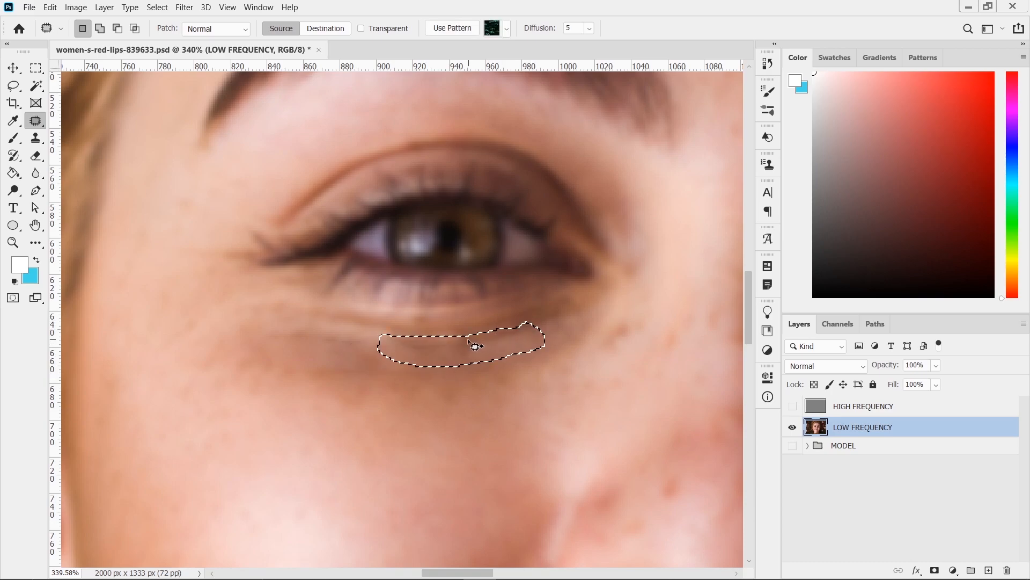
left_click_drag(466, 362, 351, 471)
left_click(556, 316)
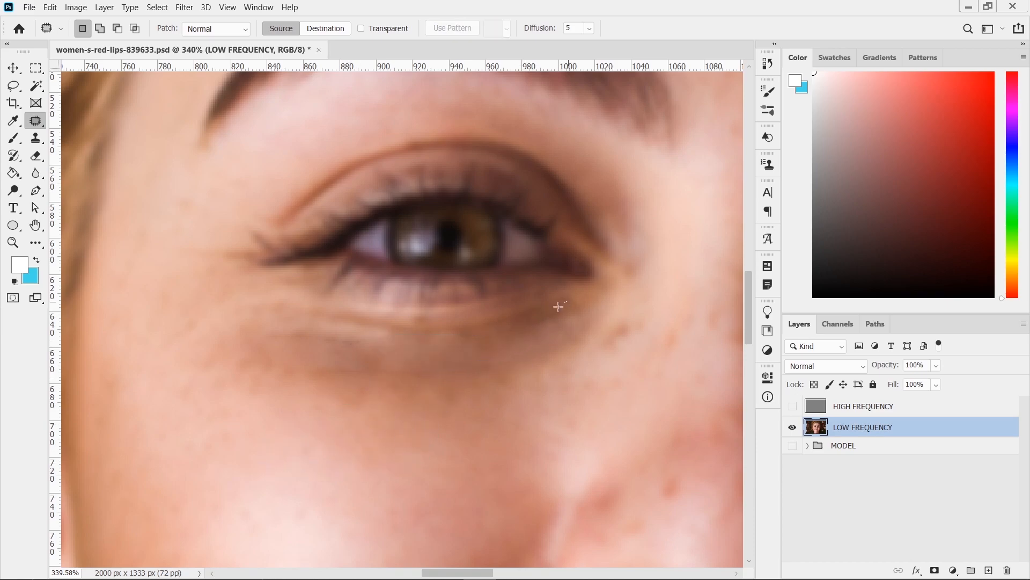
mouse_move(594, 309)
left_mouse_down()
mouse_move(569, 301)
mouse_move(411, 450)
left_mouse_up()
left_click(537, 304)
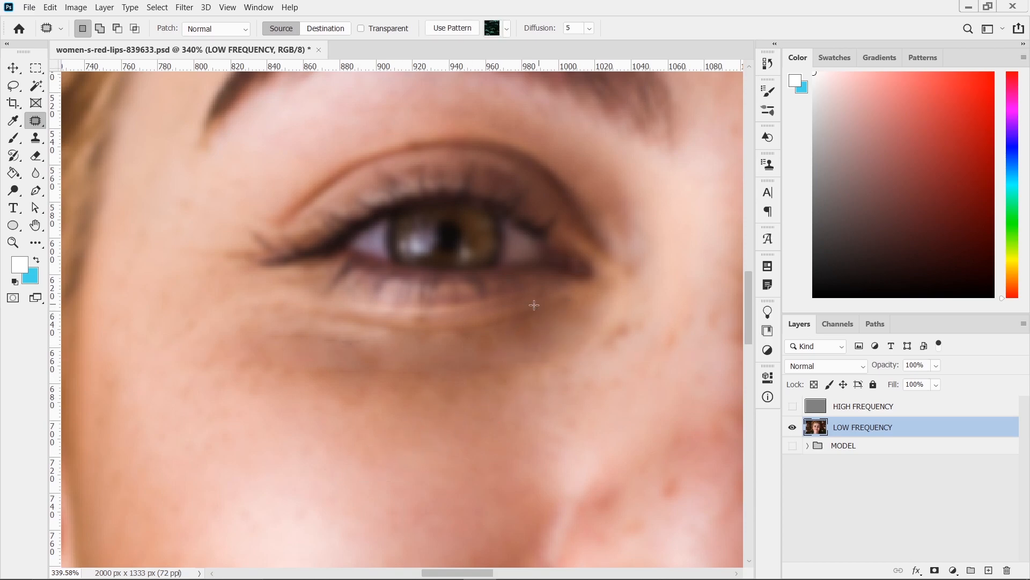
- Patch the dark under-eye shadow along its full width with lighter cheek skin
mouse_move(268, 370)
left_mouse_down()
mouse_move(346, 395)
mouse_move(541, 365)
mouse_move(569, 346)
left_mouse_up()
left_click_drag(540, 304, 543, 305)
mouse_move(483, 338)
left_mouse_down()
mouse_move(322, 471)
mouse_move(333, 501)
mouse_move(356, 492)
left_mouse_up()
key("ctrl+d")
- Patch the spots beside the inner eye corner and on the upper nose bridge with clear neighbouring skin
scroll(357, 491, "down", 4)
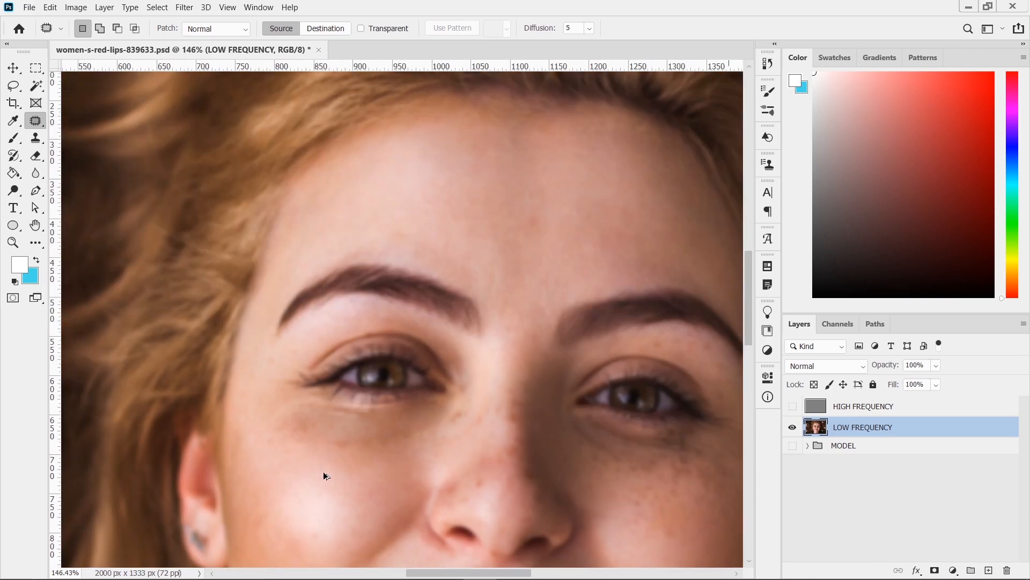
scroll(325, 472, "down", 2)
scroll(354, 443, "down", 1)
scroll(359, 453, "up", 5)
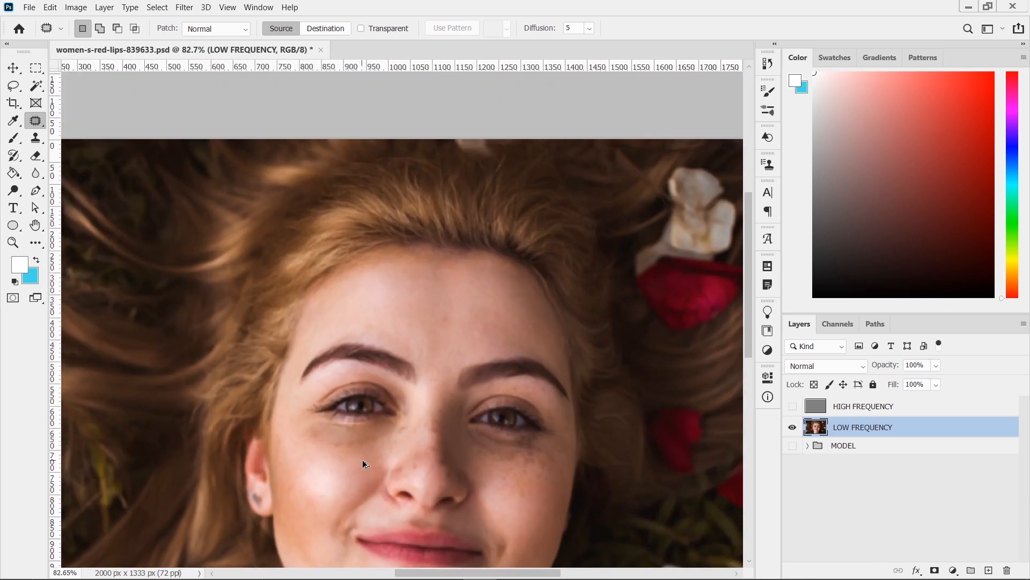
scroll(457, 415, "up", 1)
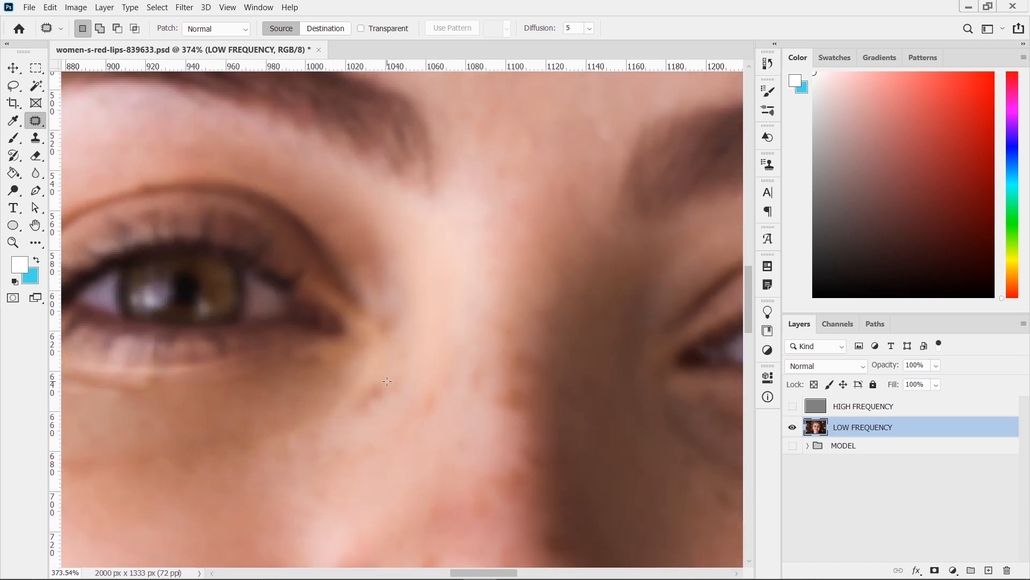
mouse_move(395, 413)
left_mouse_down()
mouse_move(387, 382)
mouse_move(416, 423)
mouse_move(440, 424)
mouse_move(407, 455)
left_mouse_up()
key("ctrl+d")
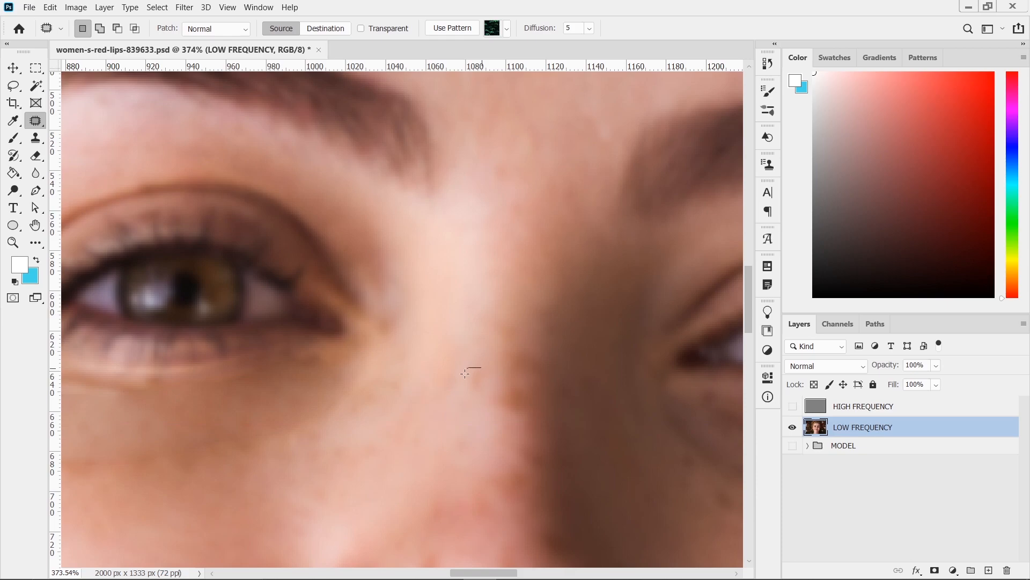
left_click_drag(484, 403, 483, 370)
scroll(479, 478, "down", 5)
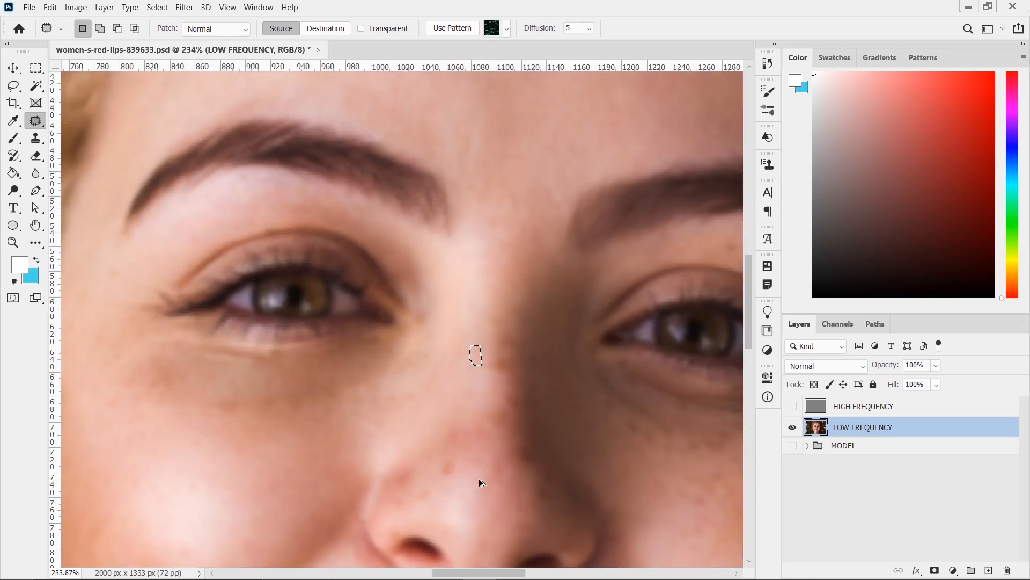
scroll(448, 457, "up", 4)
key("ctrl+d")
- Patch the reddish spots on the lower nose and above the nostril with smoother nose skin
mouse_move(470, 475)
left_mouse_down()
mouse_move(455, 450)
mouse_move(470, 501)
mouse_move(424, 486)
mouse_move(469, 499)
left_mouse_up()
key("ctrl+d")
key("ctrl+d")
left_click_drag(405, 485, 439, 475)
key("ctrl+d")
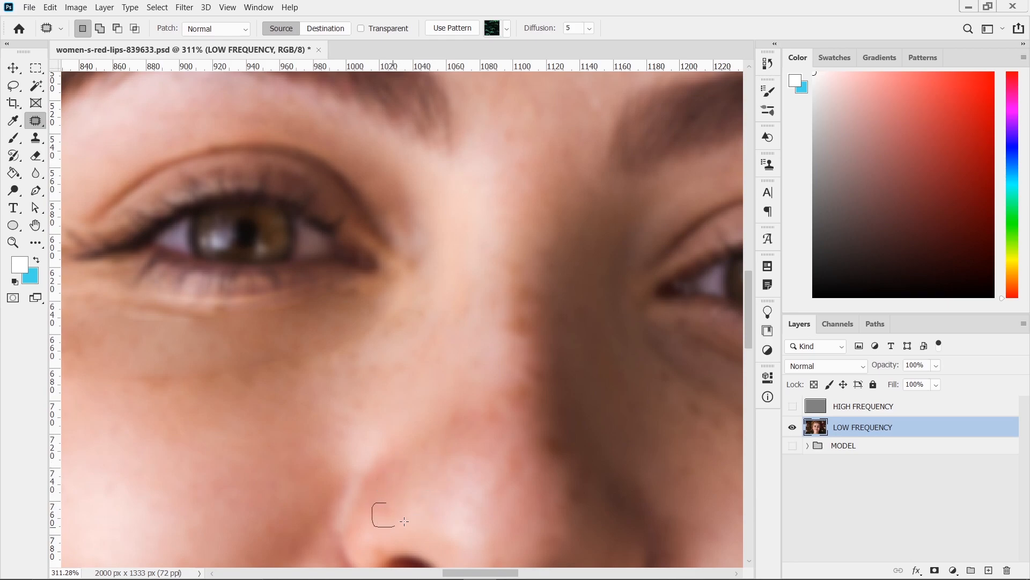
mouse_move(382, 505)
left_mouse_down()
mouse_move(382, 496)
mouse_move(444, 511)
left_mouse_up()
key("ctrl+d")
- Patch the blotches along the shadow edge of the nose bridge with clear skin from its lit side
mouse_move(516, 447)
left_mouse_down()
mouse_move(509, 469)
mouse_move(516, 449)
mouse_move(468, 482)
left_mouse_up()
key("ctrl+d")
left_click_drag(537, 355, 485, 385)
key("ctrl+d")
mouse_move(534, 297)
left_mouse_down()
mouse_move(491, 331)
mouse_move(496, 341)
mouse_move(528, 325)
mouse_move(511, 311)
mouse_move(462, 314)
mouse_move(475, 332)
left_mouse_up()
key("ctrl+d")
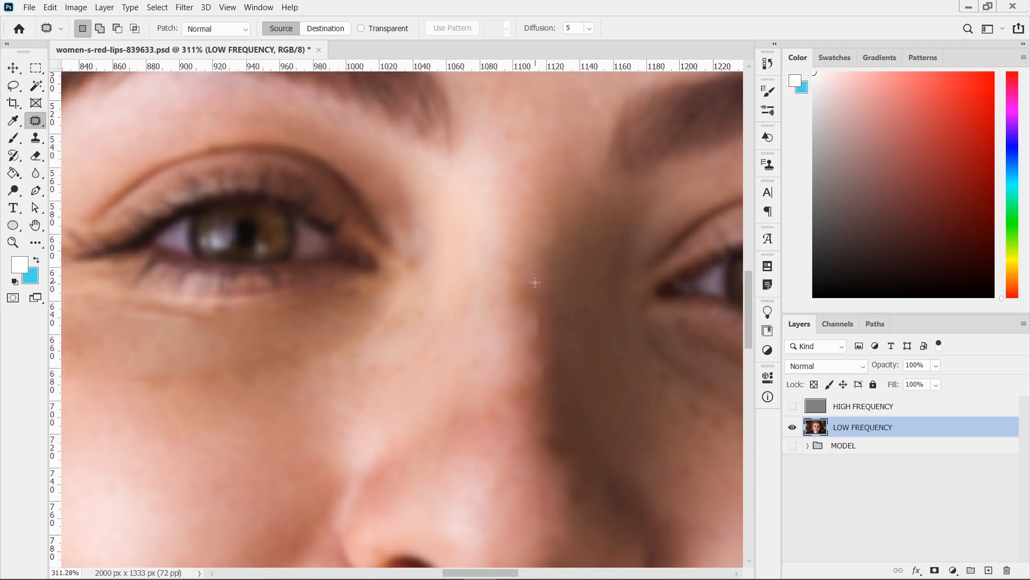
mouse_move(544, 291)
left_mouse_down()
mouse_move(537, 299)
mouse_move(487, 285)
left_mouse_up()
key("ctrl+d")
- Patch the uneven patch on the shaded side of the nose near the tip with nearby skin
scroll(539, 375, "down", 3)
scroll(537, 381, "down", 3)
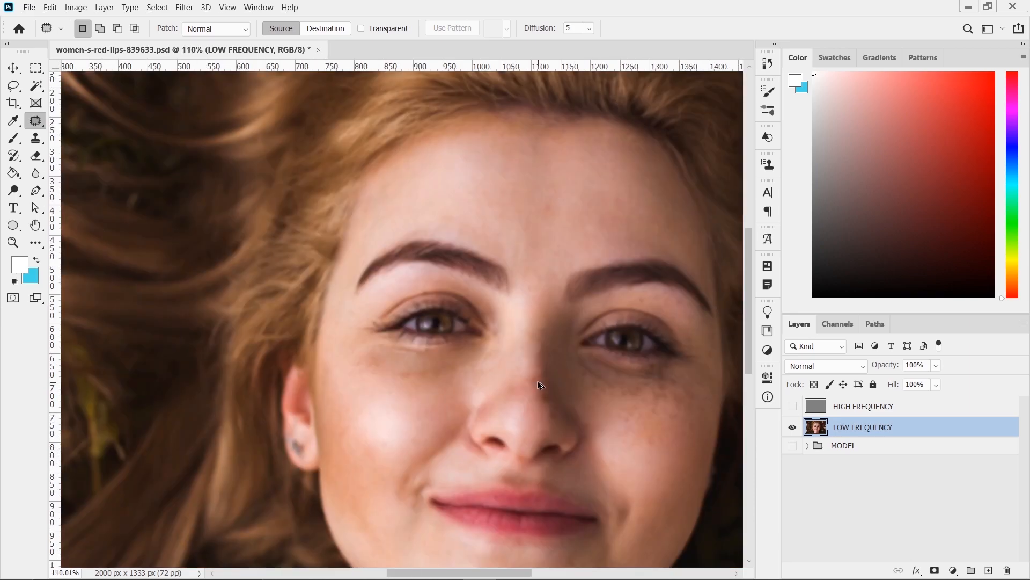
scroll(532, 383, "up", 4)
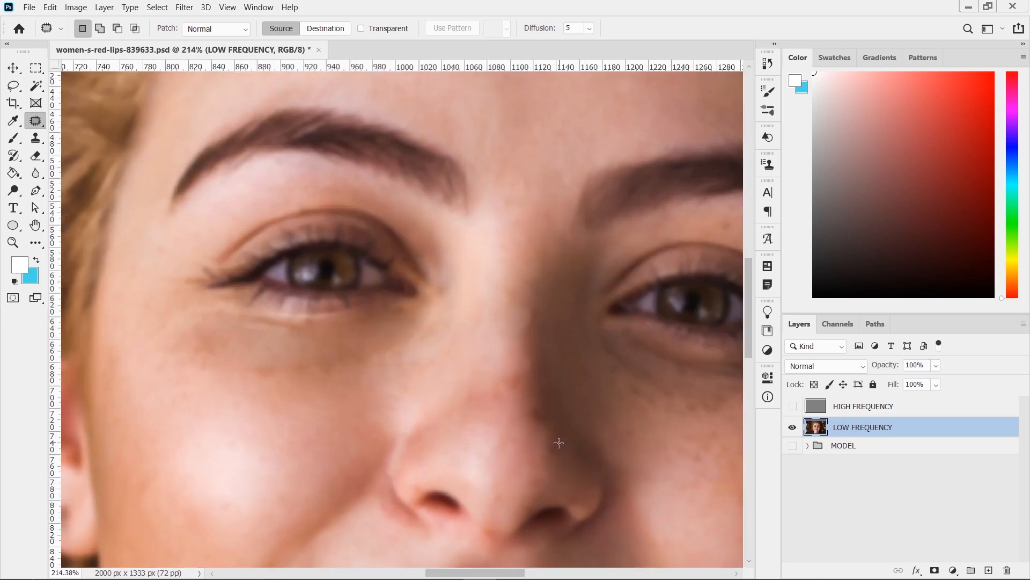
mouse_move(564, 458)
left_mouse_down()
mouse_move(556, 441)
mouse_move(524, 435)
mouse_move(553, 412)
left_mouse_up()
key("ctrl+d")
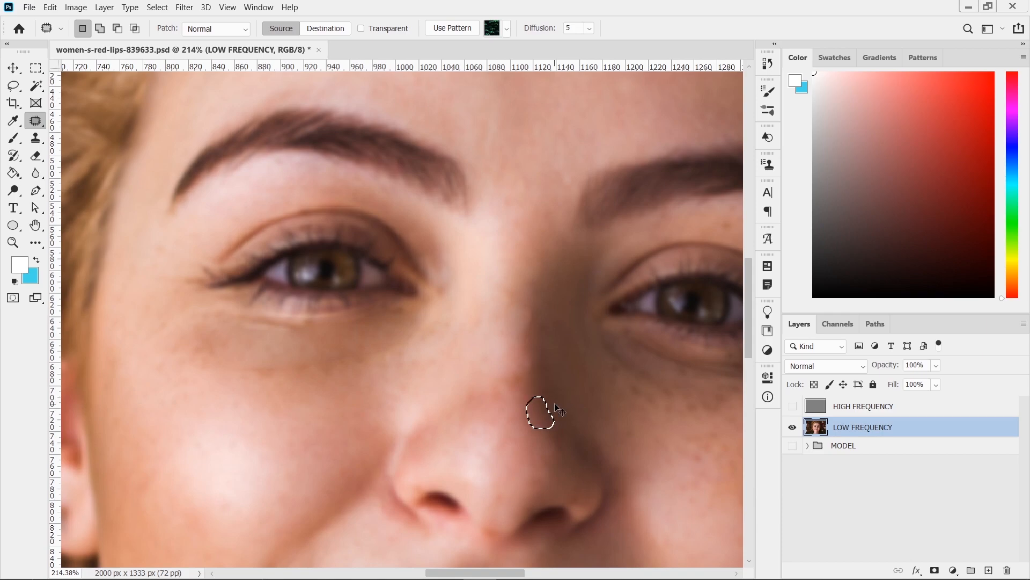
key("ctrl+d")
- Patch the freckles below the other eye's inner corner and on the upper cheek with clear cheek skin
scroll(424, 426, "down", 6)
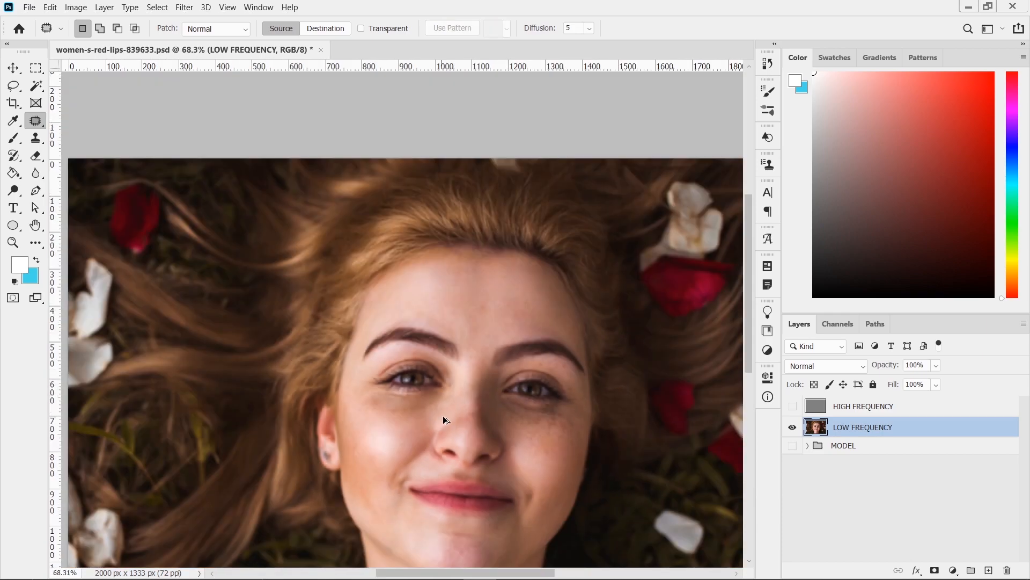
scroll(609, 453, "up", 7)
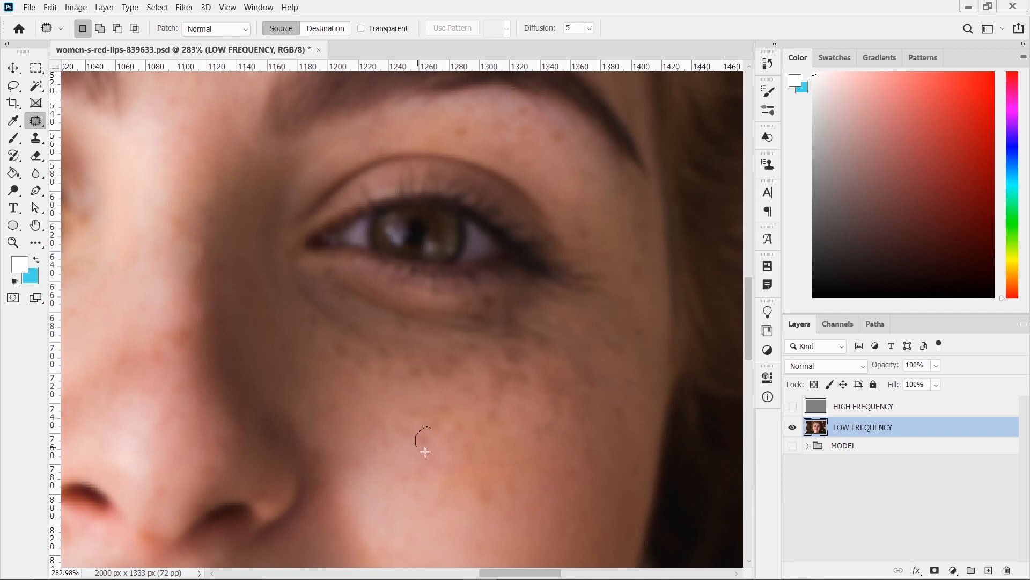
left_click_drag(432, 431, 449, 457)
mouse_move(347, 343)
left_mouse_down()
mouse_move(335, 336)
mouse_move(368, 402)
left_mouse_up()
left_click(307, 308)
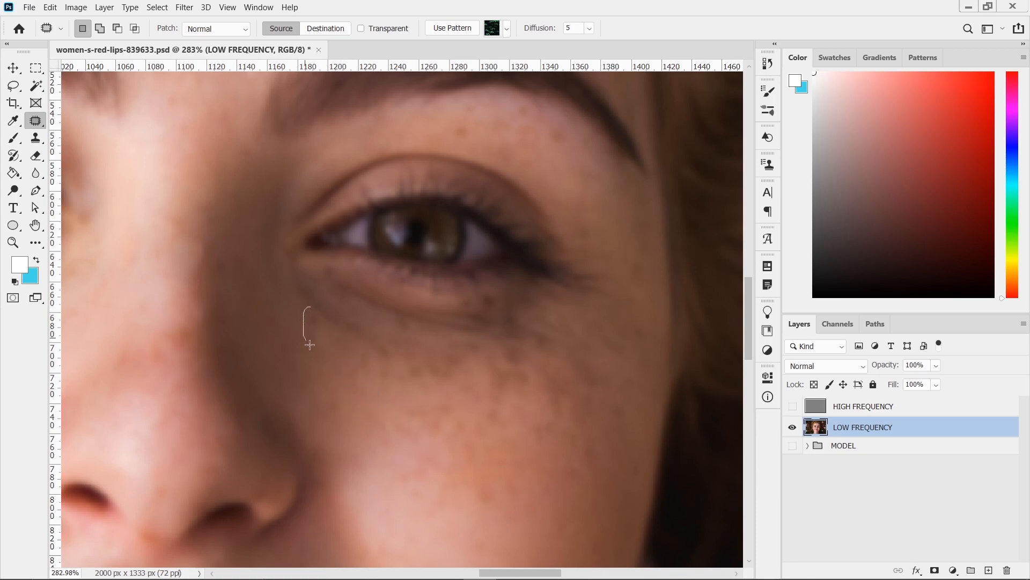
left_click_drag(326, 312, 328, 382)
left_click(453, 397)
left_click_drag(455, 431, 426, 465)
- Patch the freckles on the middle and outer part of the shaded cheek with clear skin just below
scroll(478, 437, "down", 3)
left_click(493, 366)
left_click_drag(501, 381, 493, 410)
left_click(561, 301)
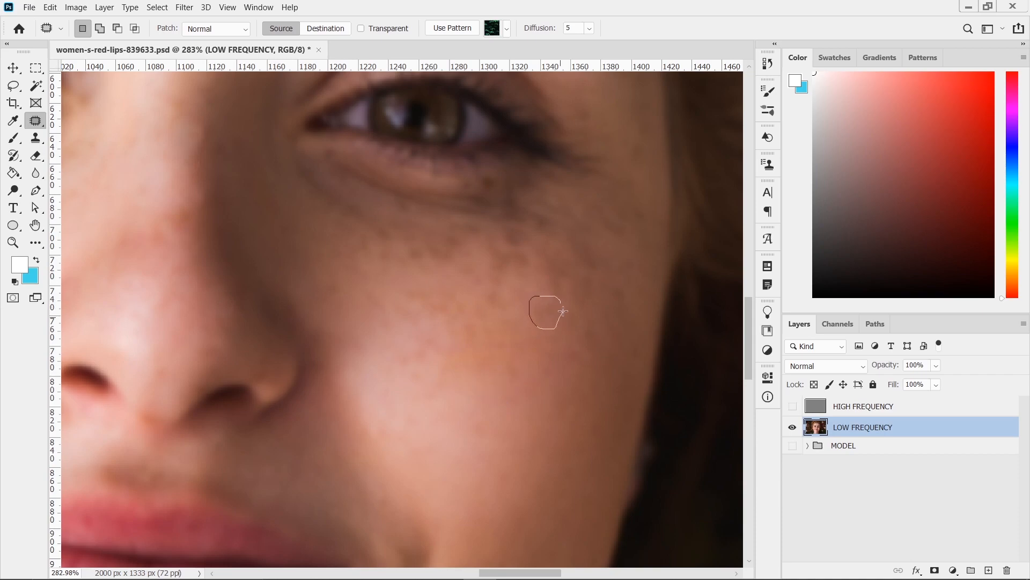
left_click_drag(545, 348, 545, 376)
- Patch the freckle clusters directly under the eye's shadow with smooth skin from lower on the cheek
left_click(516, 247)
left_click_drag(530, 259, 513, 245)
left_click_drag(510, 273, 508, 388)
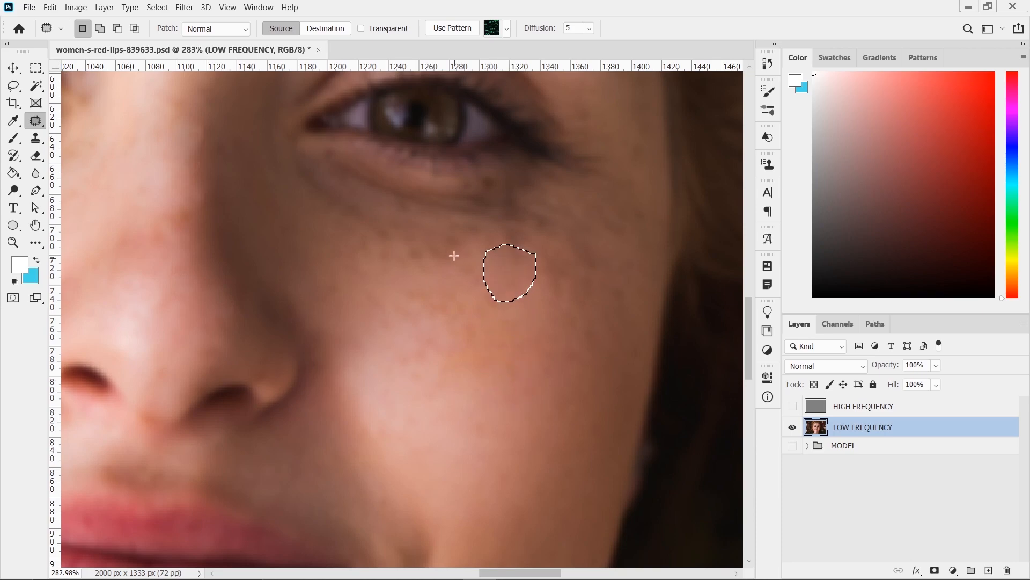
mouse_move(451, 238)
left_mouse_down()
mouse_move(409, 243)
mouse_move(449, 336)
left_mouse_up()
- Patch the blotches on the outer cheek near the face edge with smoother skin nearby
left_click(583, 272)
left_click_drag(584, 277, 543, 349)
left_click(619, 276)
left_click_drag(625, 299, 596, 334)
mouse_move(599, 264)
left_mouse_down()
mouse_move(592, 246)
mouse_move(602, 250)
mouse_move(589, 285)
left_mouse_up()
- Patch the remaining freckled areas on the upper middle cheek with smooth skin below them
left_click(466, 241)
mouse_move(485, 255)
left_mouse_down()
mouse_move(475, 244)
mouse_move(451, 353)
left_mouse_up()
mouse_move(464, 300)
left_mouse_down()
mouse_move(416, 285)
mouse_move(437, 370)
mouse_move(513, 298)
mouse_move(455, 291)
left_mouse_up()
left_click_drag(468, 327, 445, 429)
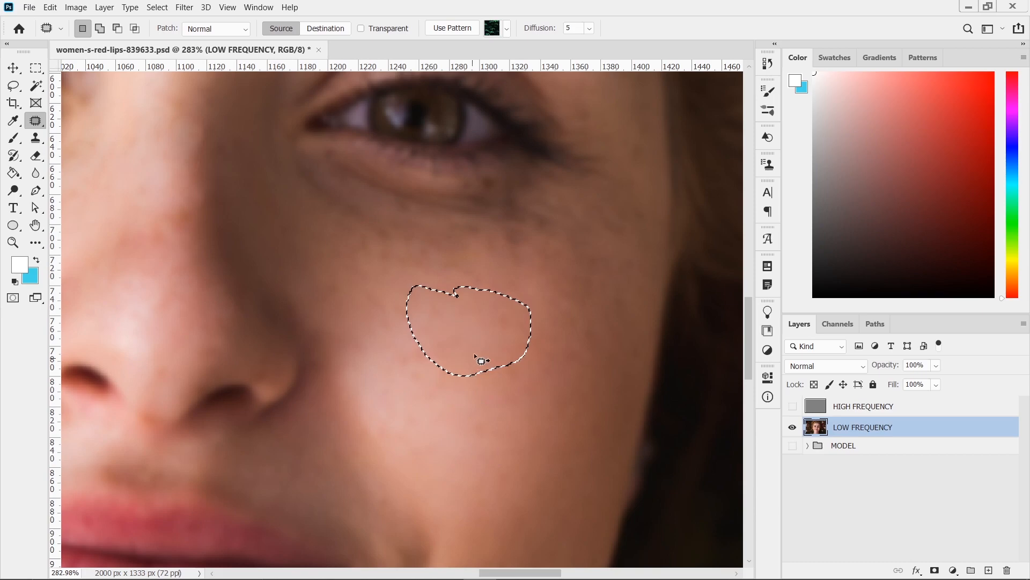
key("ctrl+d")
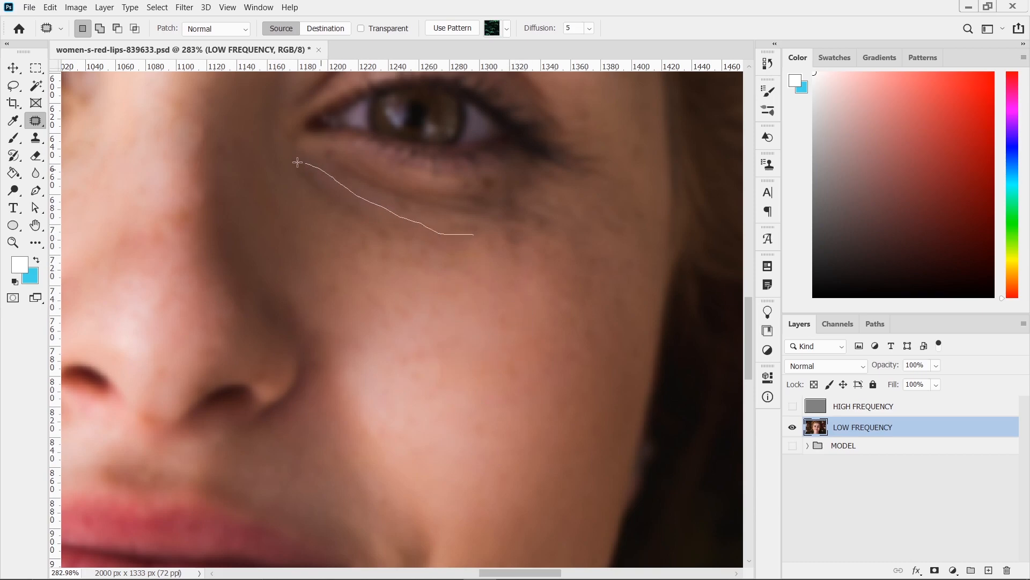
- Patch the long freckled band beneath the under-eye crease with lighter lower cheek skin
left_click_drag(321, 231, 461, 277)
left_click_drag(472, 241, 473, 235)
mouse_move(409, 248)
left_mouse_down()
mouse_move(490, 395)
mouse_move(483, 405)
left_mouse_up()
left_click_drag(533, 226, 487, 224)
mouse_move(416, 249)
left_mouse_down()
mouse_move(536, 251)
mouse_move(532, 226)
mouse_move(483, 407)
left_mouse_up()
- Patch the under-eye crease and the dark lines toward the outer eye corner with cheek skin
left_click_drag(553, 192, 528, 194)
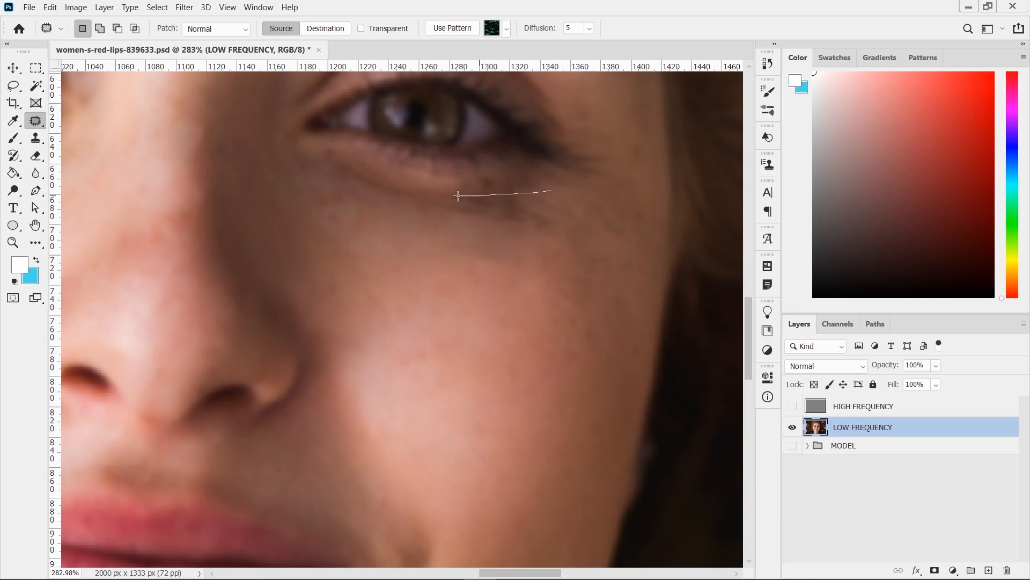
left_click_drag(358, 192, 503, 229)
left_click_drag(556, 194, 514, 324)
key("ctrl+d")
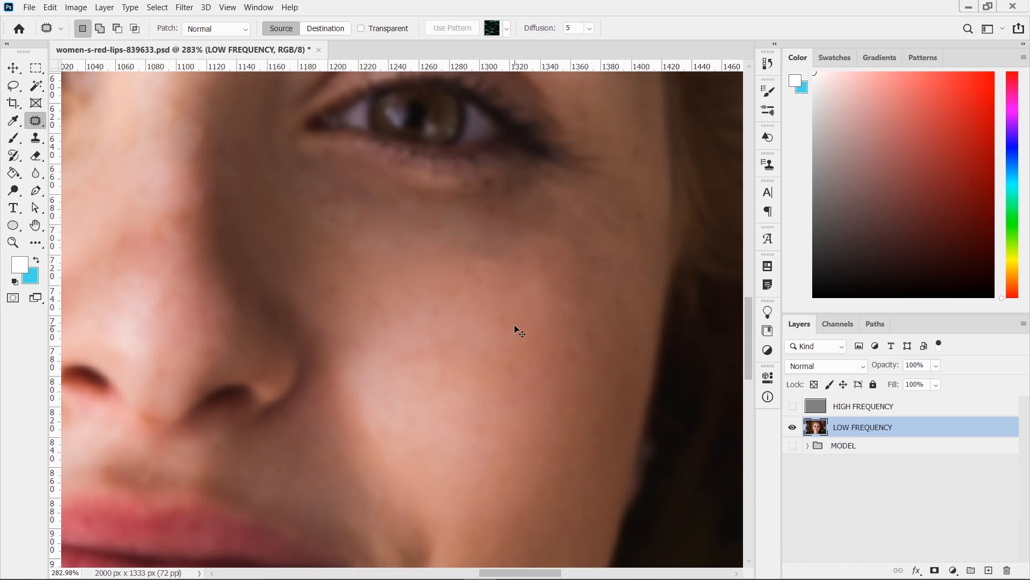
- Patch the small dark spot just under the lower lashes with neighbouring eyelid skin
scroll(498, 233, "up", 3)
scroll(496, 248, "up", 1)
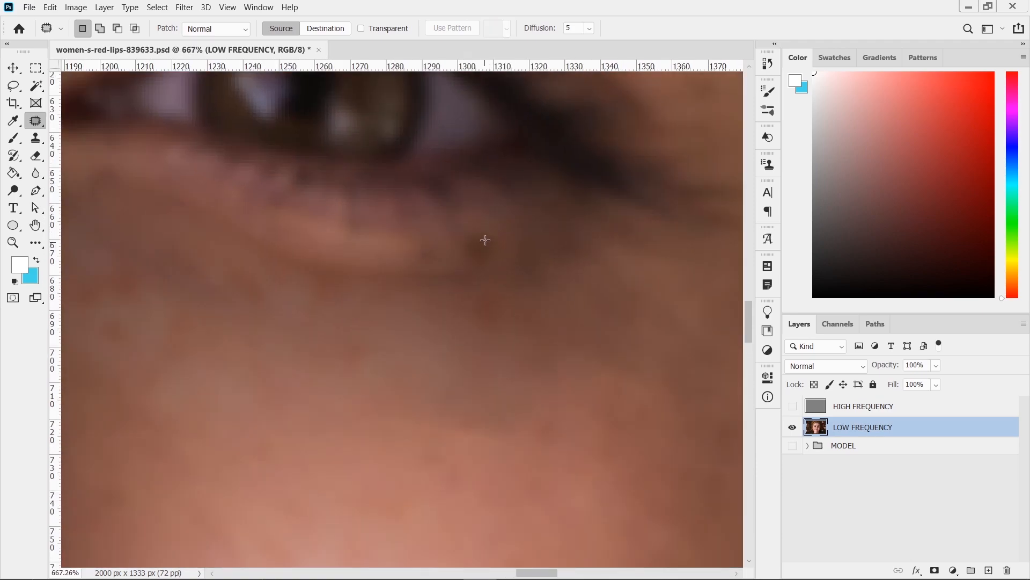
mouse_move(440, 233)
left_mouse_down()
mouse_move(422, 271)
mouse_move(501, 258)
mouse_move(491, 236)
mouse_move(382, 256)
mouse_move(359, 250)
left_mouse_up()
key("ctrl+d")
- Patch the freckles between the eyebrow and the upper eyelid with clear neighbouring skin
scroll(409, 349, "down", 4)
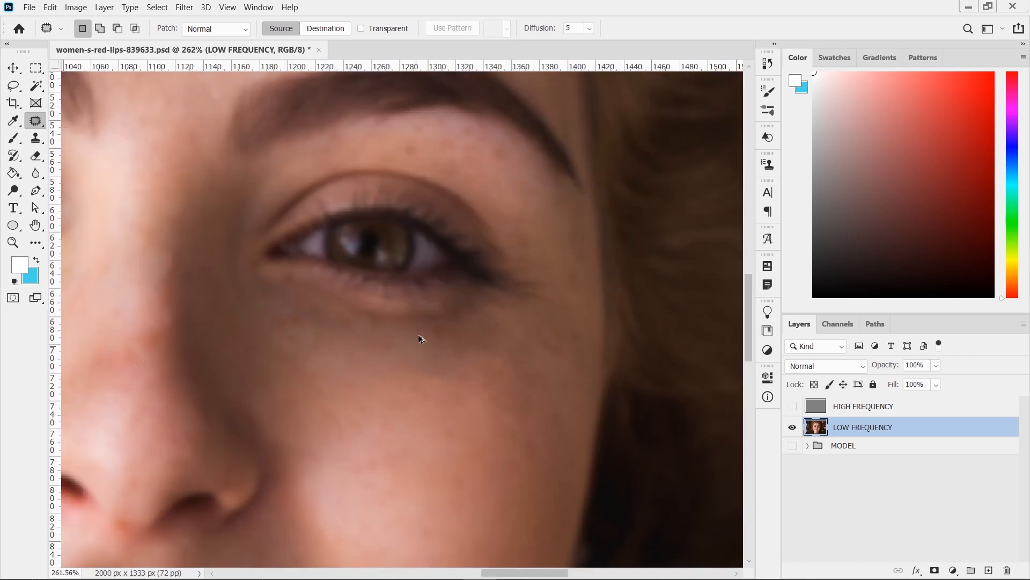
scroll(509, 160, "up", 2)
mouse_move(532, 182)
left_mouse_down()
mouse_move(520, 158)
mouse_move(532, 224)
left_mouse_up()
mouse_move(476, 126)
left_mouse_down()
mouse_move(448, 130)
mouse_move(479, 154)
mouse_move(476, 127)
mouse_move(489, 201)
left_mouse_up()
mouse_move(391, 155)
left_mouse_down()
mouse_move(366, 150)
mouse_move(393, 183)
mouse_move(393, 154)
mouse_move(471, 178)
left_mouse_up()
mouse_move(398, 122)
left_mouse_down()
mouse_move(375, 126)
mouse_move(395, 138)
left_mouse_up()
left_click_drag(435, 168, 435, 169)
key("ctrl+d")
- Patch the marks beside the eye's outer corner and the discoloured skin under the lower eyelid with smoother skin
left_click_drag(574, 311, 565, 298)
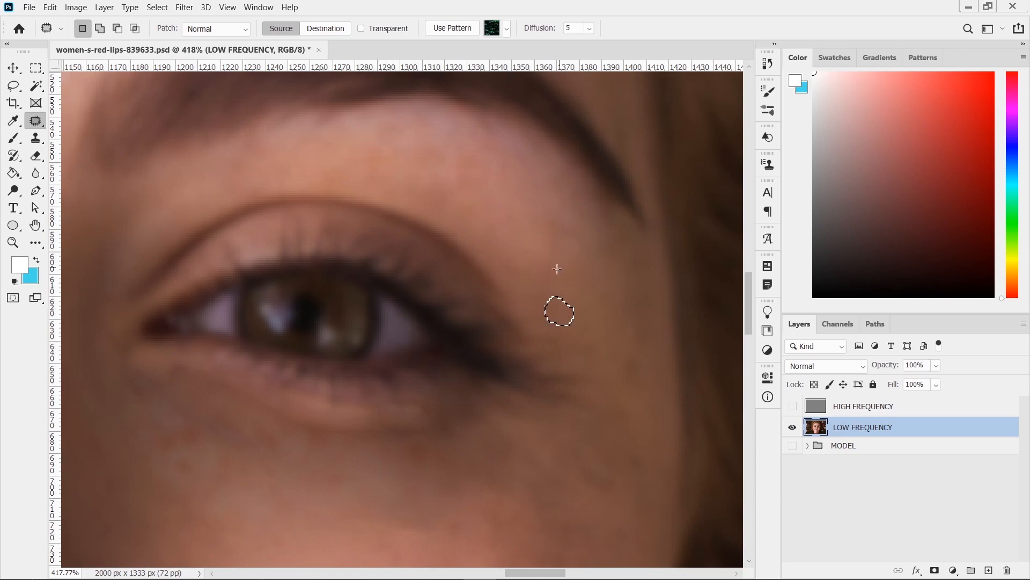
mouse_move(637, 353)
left_mouse_down()
mouse_move(623, 385)
mouse_move(648, 346)
mouse_move(641, 376)
left_mouse_up()
scroll(624, 411, "down", 2)
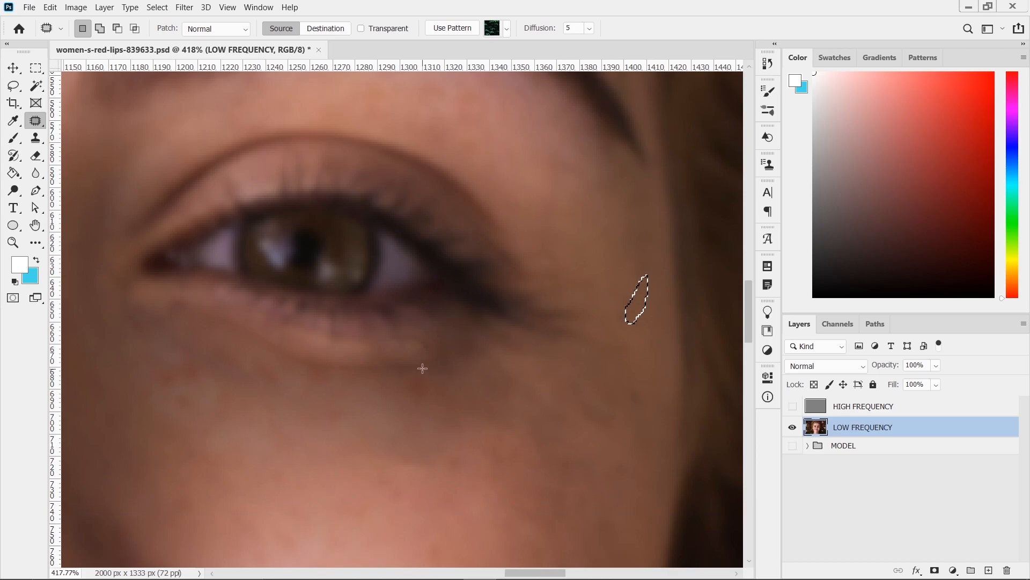
mouse_move(369, 357)
left_mouse_down()
mouse_move(303, 353)
mouse_move(351, 387)
mouse_move(422, 399)
mouse_move(444, 390)
mouse_move(436, 353)
mouse_move(407, 358)
mouse_move(402, 446)
mouse_move(385, 510)
left_mouse_up()
key("ctrl+d")
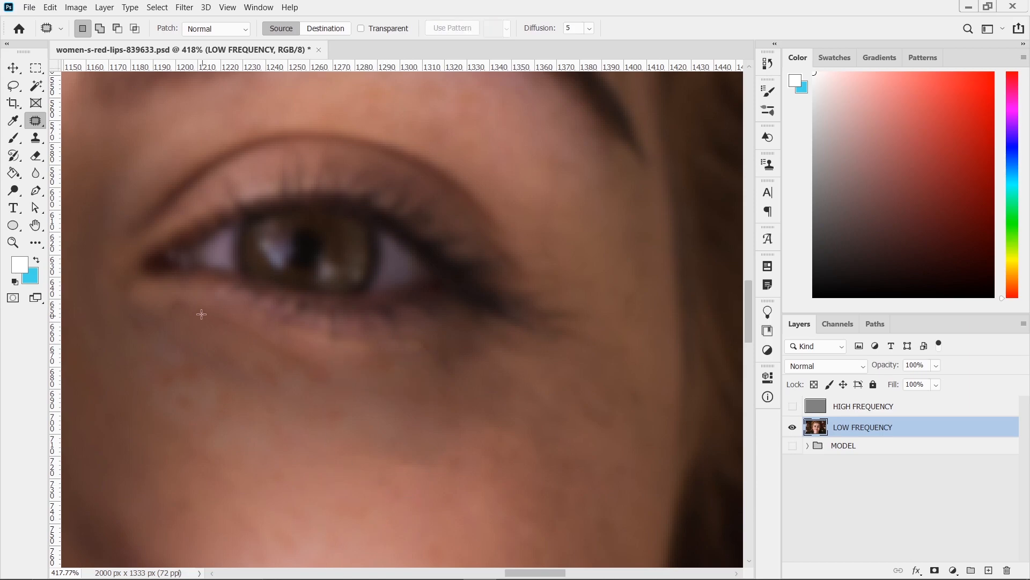
mouse_move(182, 326)
left_mouse_down()
mouse_move(204, 308)
mouse_move(188, 300)
mouse_move(345, 539)
mouse_move(364, 526)
left_mouse_up()
key("ctrl+d")
- Patch the reddish spot in the middle of the forehead with clear forehead skin
scroll(446, 400, "down", 10)
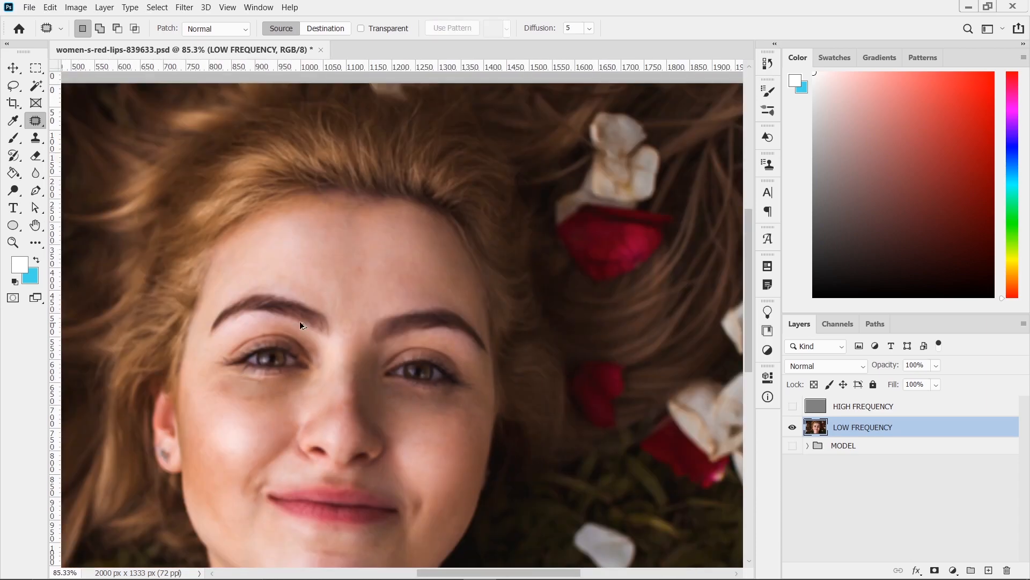
scroll(369, 266, "up", 6)
mouse_move(357, 259)
left_mouse_down()
mouse_move(337, 276)
mouse_move(353, 289)
mouse_move(381, 268)
mouse_move(401, 224)
left_mouse_up()
key("ctrl+d")
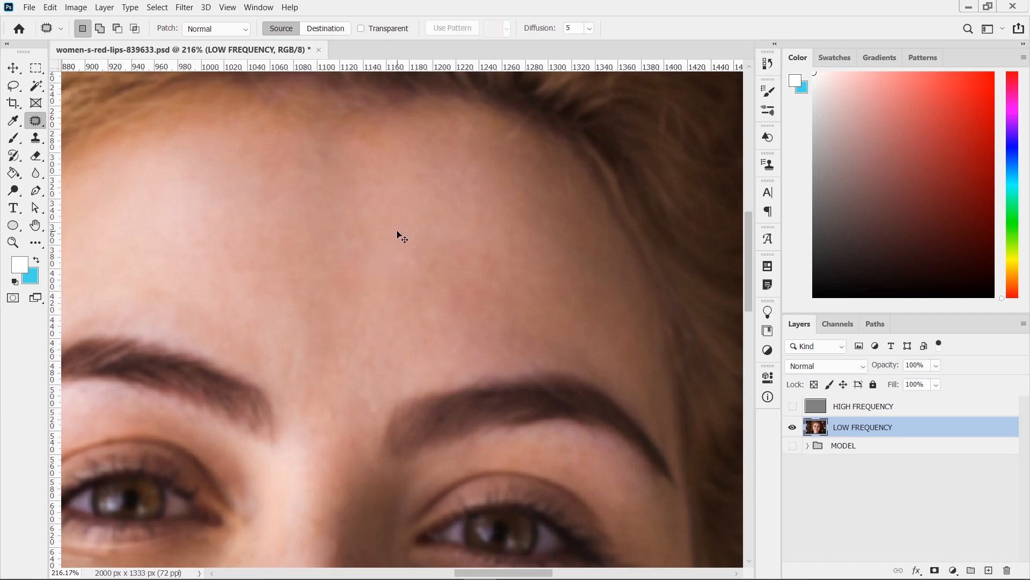
- Patch the crease between the lower lip and the chin with smooth skin around it
scroll(398, 232, "down", 7)
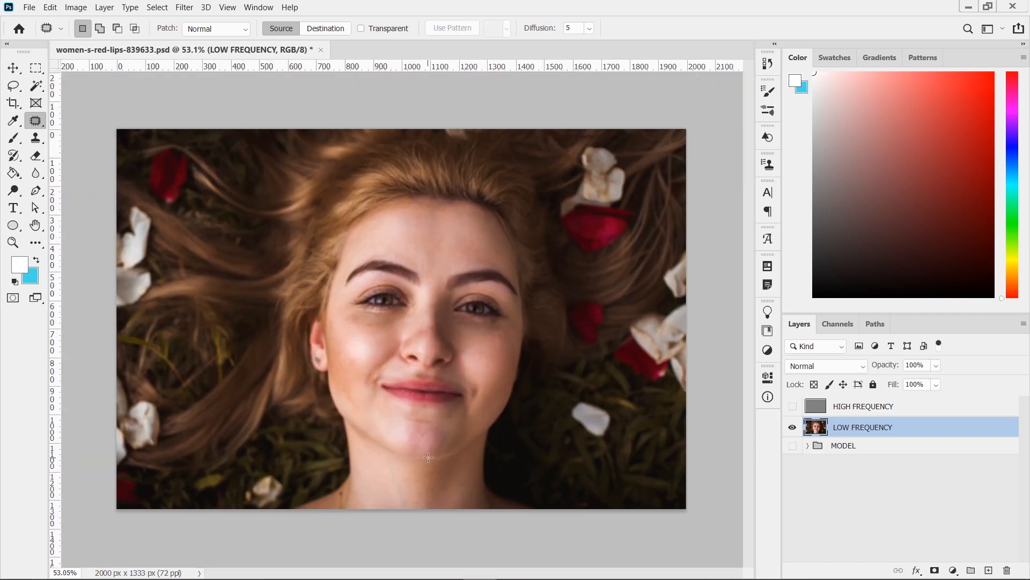
scroll(428, 457, "up", 7)
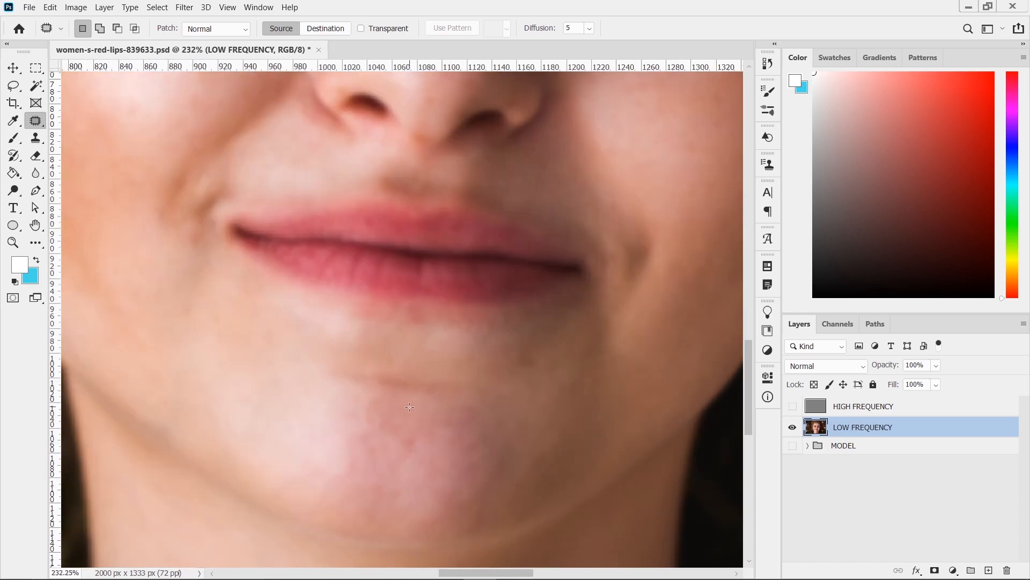
left_click_drag(438, 374, 398, 373)
mouse_move(334, 389)
left_mouse_down()
mouse_move(467, 398)
mouse_move(465, 380)
mouse_move(405, 351)
left_mouse_up()
key("ctrl+d")
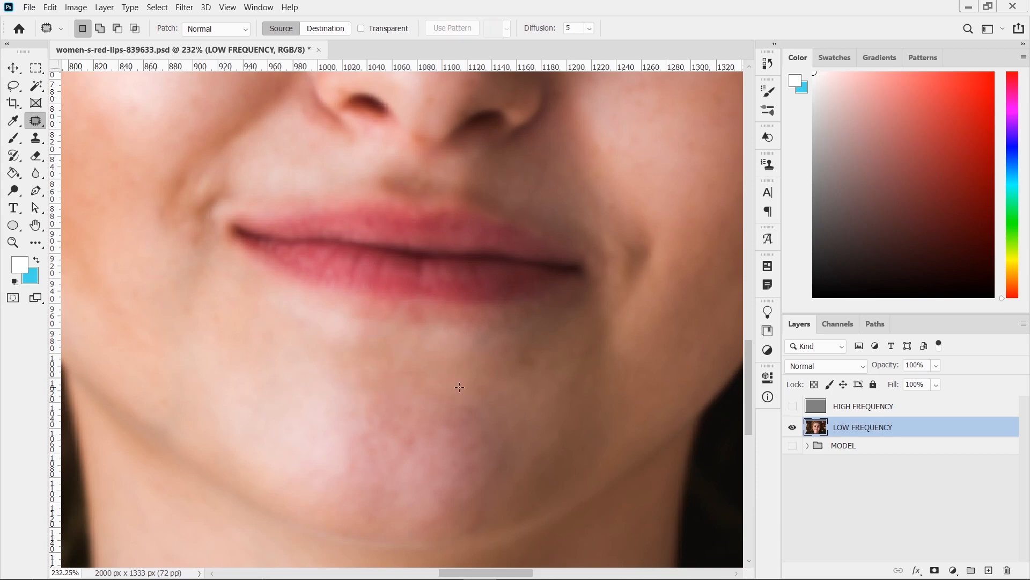
left_click_drag(526, 369, 541, 348)
key("ctrl+d")
- Patch the dark shadow just above the upper lip with lighter skin beside it
scroll(428, 355, "down", 4)
scroll(428, 355, "down", 4)
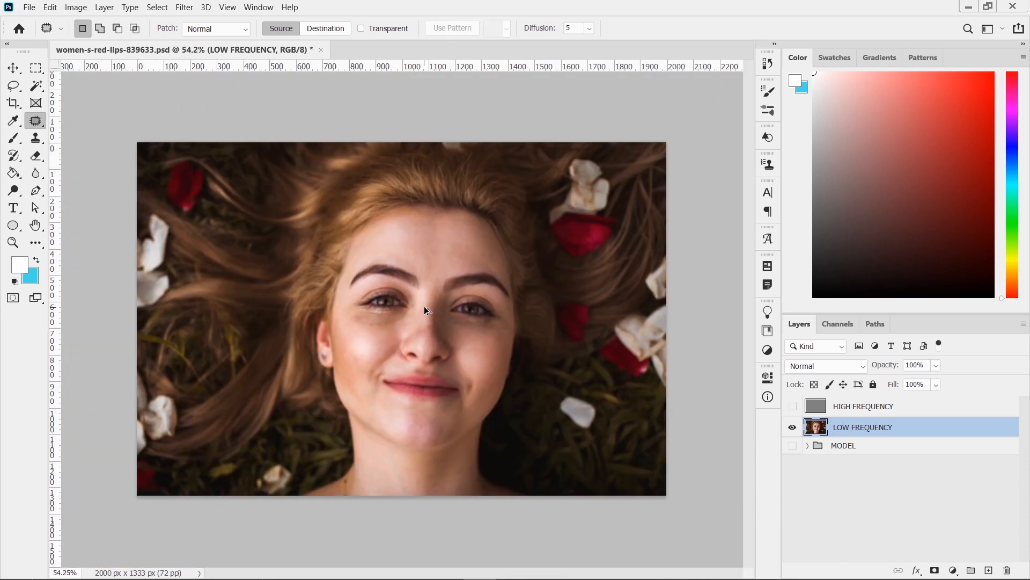
scroll(429, 376, "up", 8)
scroll(429, 402, "up", 3)
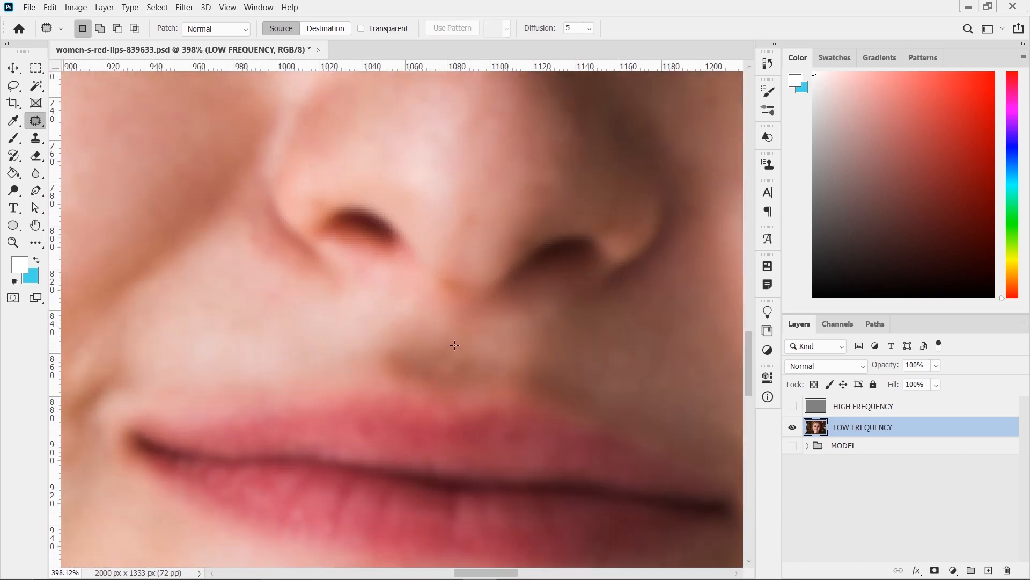
mouse_move(410, 378)
left_mouse_down()
mouse_move(479, 387)
mouse_move(507, 374)
mouse_move(464, 346)
mouse_move(357, 345)
mouse_move(247, 325)
left_mouse_up()
key("ctrl+d")
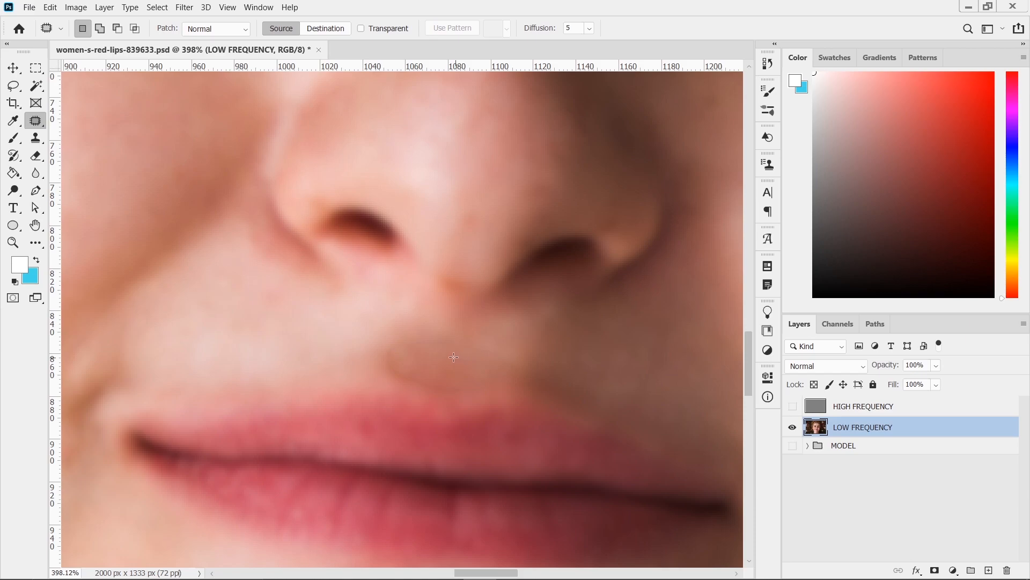
- Save the retouched portrait document
scroll(451, 362, "down", 5)
scroll(486, 377, "up", 3)
scroll(484, 372, "down", 5)
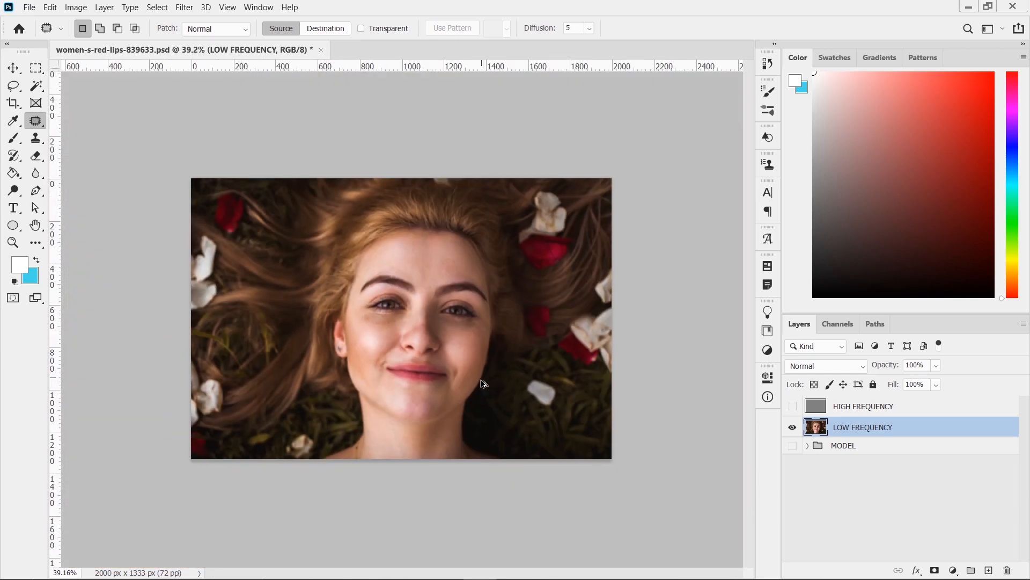
scroll(432, 388, "up", 3)
left_click_drag(421, 385, 438, 386)
left_click(420, 404)
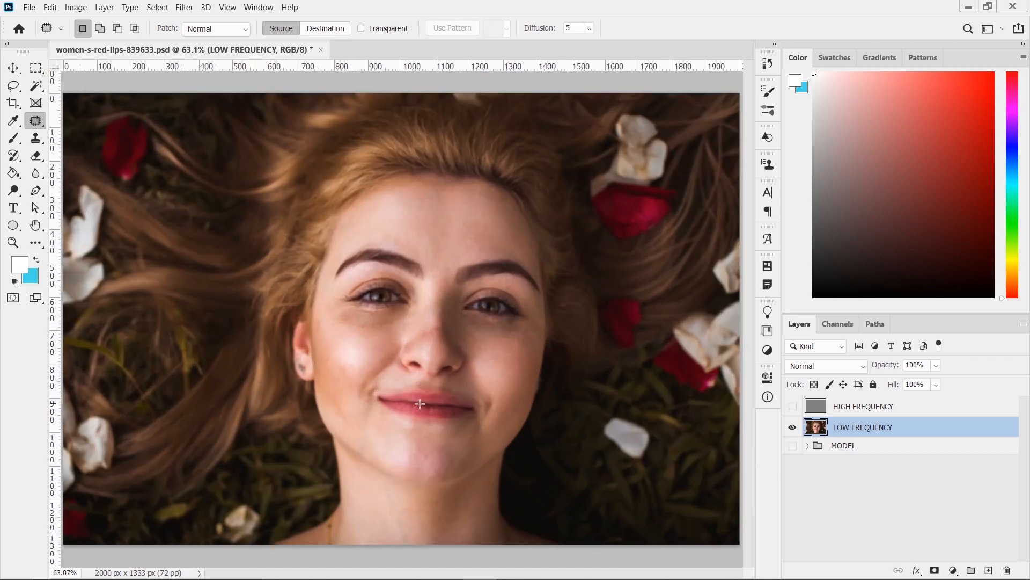
key("ctrl+z")
left_click(422, 403)
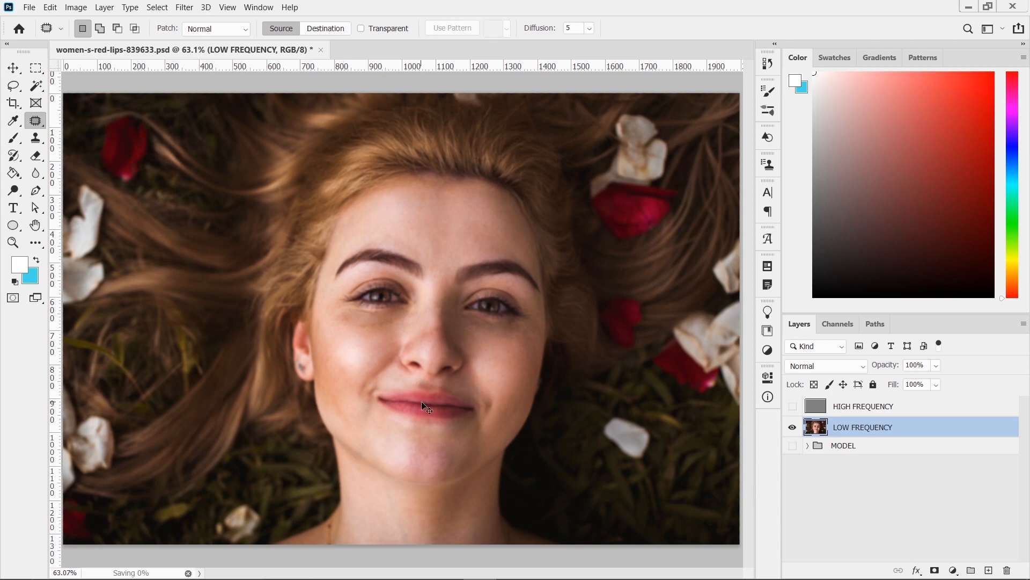
- Patch the dark shadow and the outer discolored area under the brighter-side eye with lighter cheek skin below them
scroll(422, 402, "up", 2)
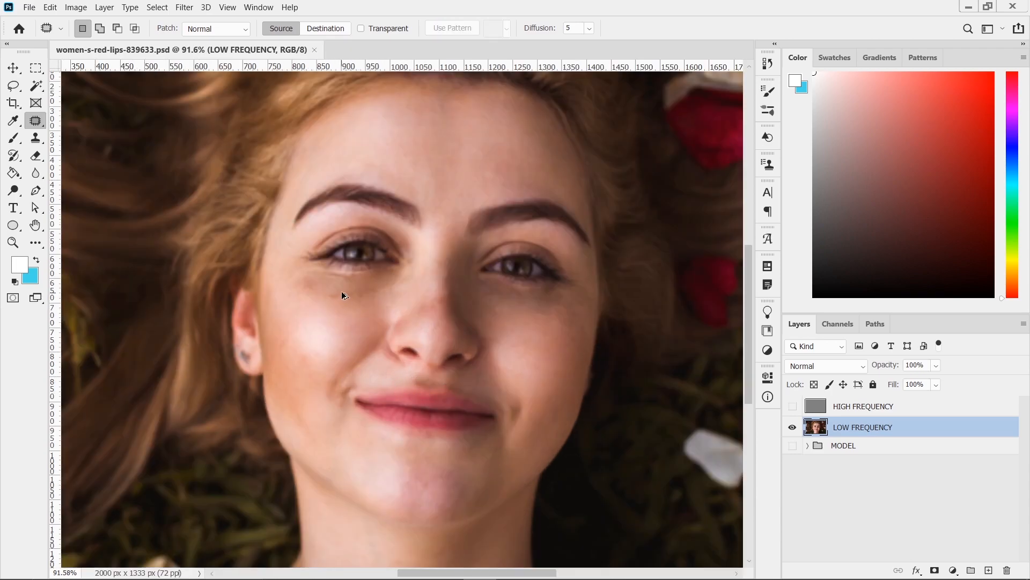
scroll(343, 292, "up", 5)
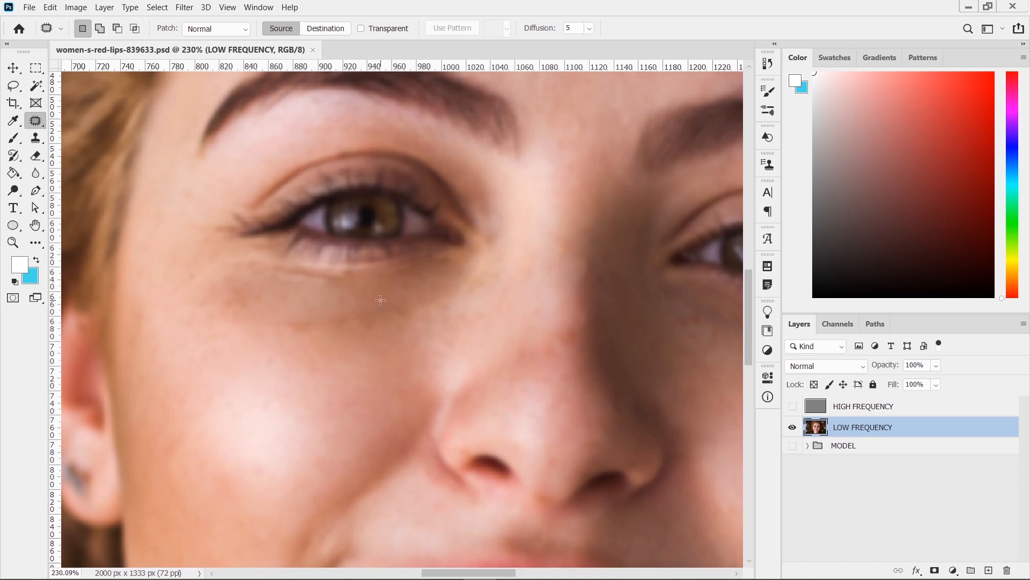
mouse_move(381, 300)
left_mouse_down()
mouse_move(284, 318)
mouse_move(292, 342)
mouse_move(373, 338)
mouse_move(416, 317)
mouse_move(427, 296)
mouse_move(379, 313)
mouse_move(349, 370)
left_mouse_up()
key("ctrl+d")
mouse_move(207, 289)
left_mouse_down()
mouse_move(251, 298)
mouse_move(243, 393)
left_mouse_up()
key("ctrl+d")
- Patch the dark shadow under the eye on the shaded side of the face with smooth cheek skin below it
scroll(239, 384, "down", 4)
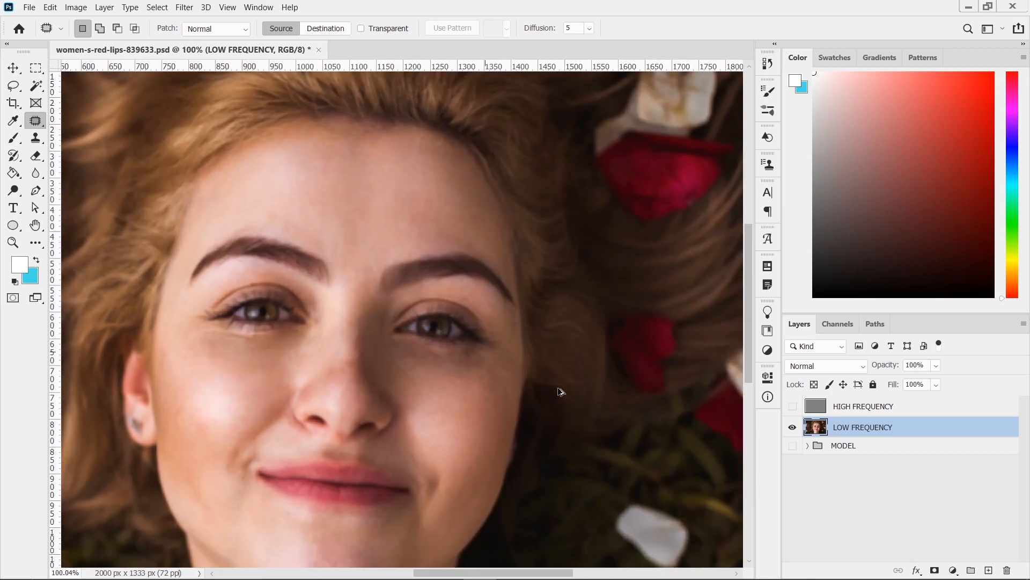
scroll(560, 392, "up", 4)
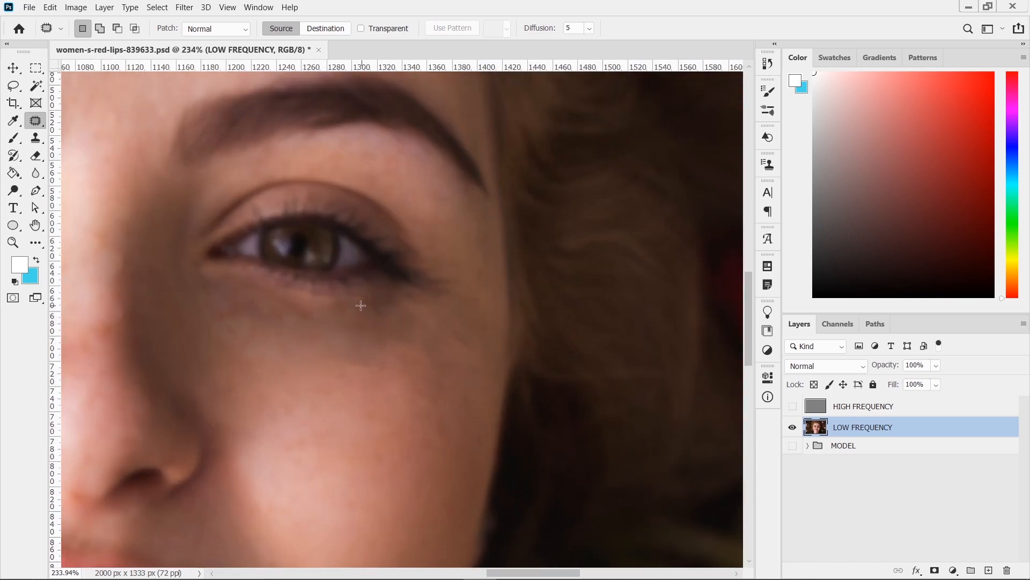
mouse_move(216, 297)
left_mouse_down()
mouse_move(307, 344)
mouse_move(383, 352)
mouse_move(392, 322)
left_mouse_up()
left_click_drag(354, 360, 378, 380)
key("ctrl+d")
- Show the HIGH FREQUENCY layer again and examine the retouched skin around the eyes, nose, cheeks and mouth
scroll(377, 381, "down", 5)
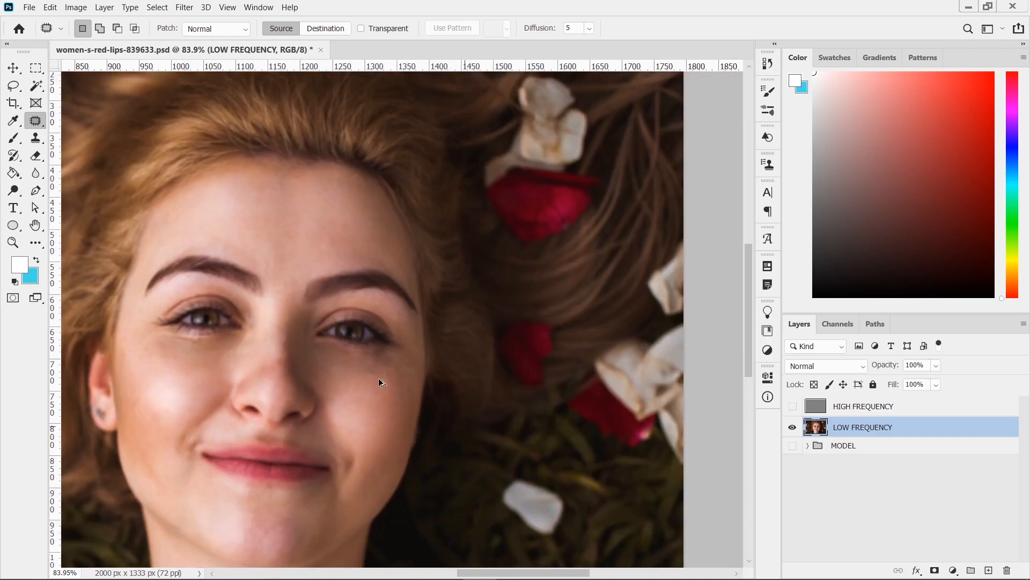
scroll(379, 377, "down", 2)
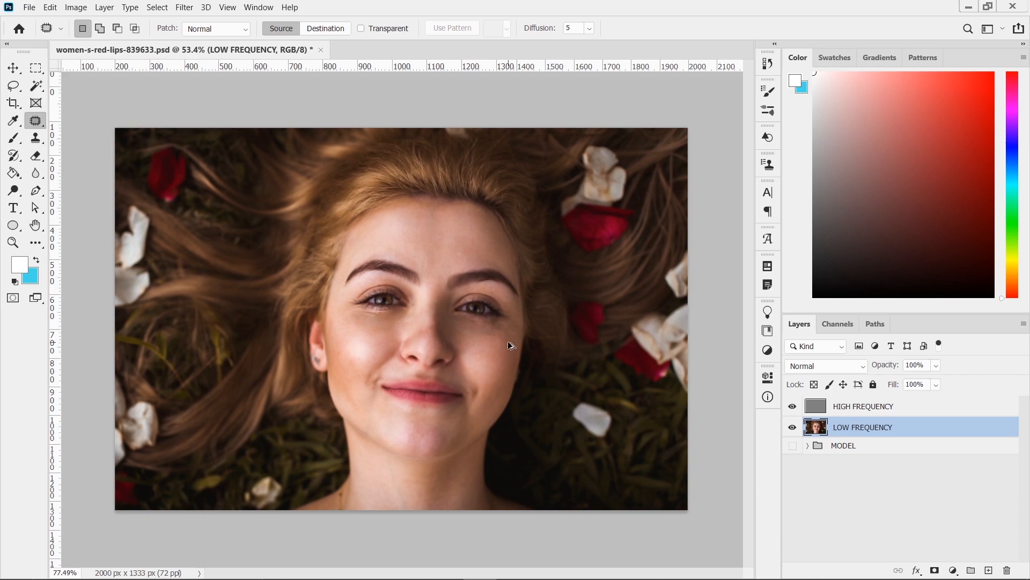
scroll(508, 340, "up", 4)
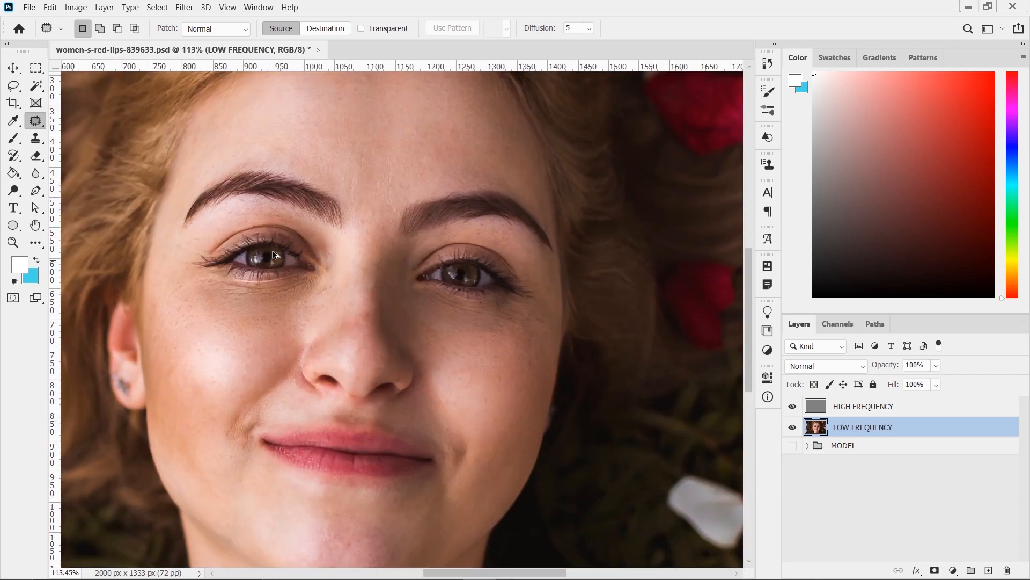
scroll(273, 248, "up", 3)
scroll(639, 376, "down", 3)
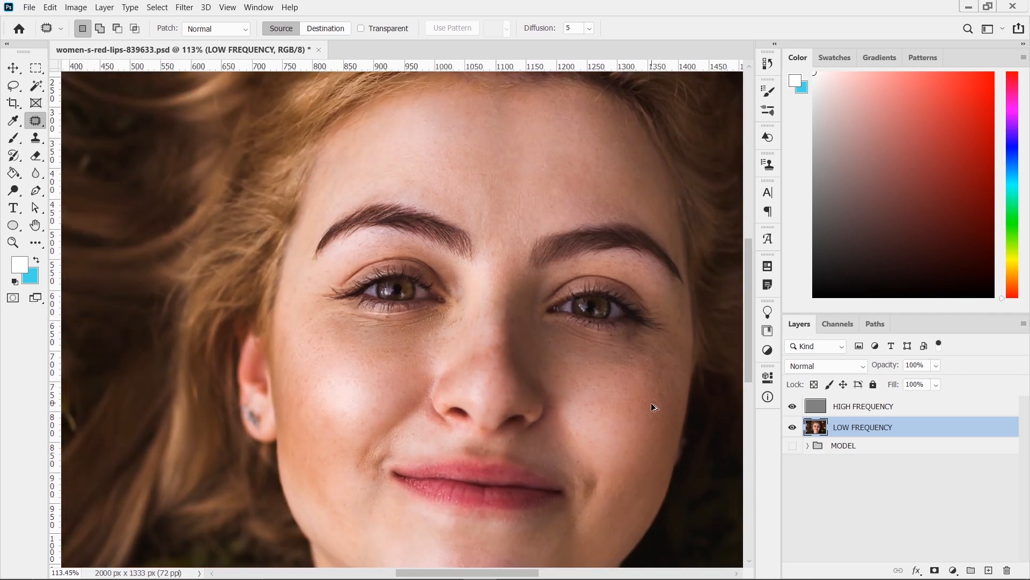
scroll(590, 418, "down", 3)
scroll(591, 474, "up", 3)
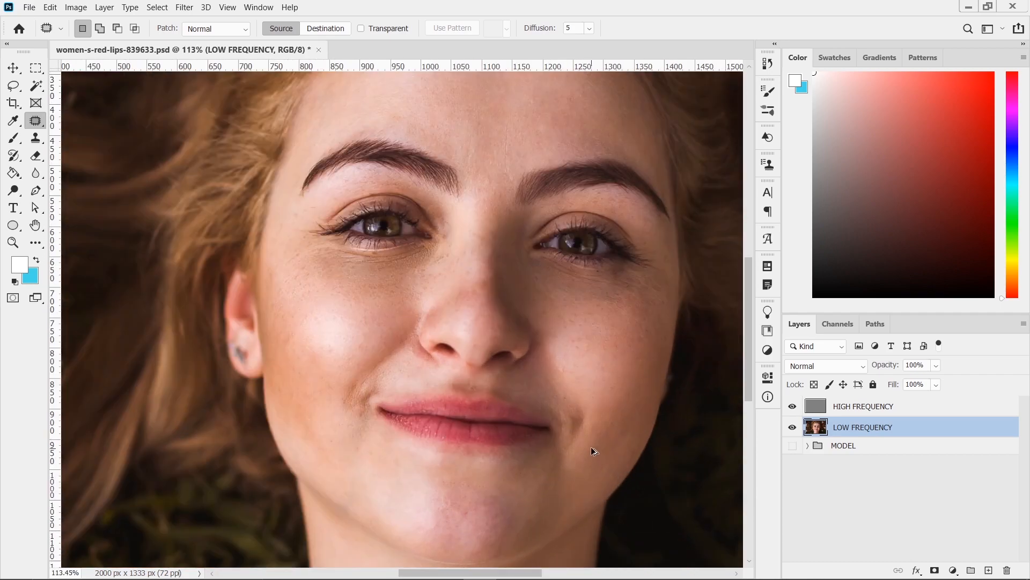
scroll(510, 307, "down", 4)
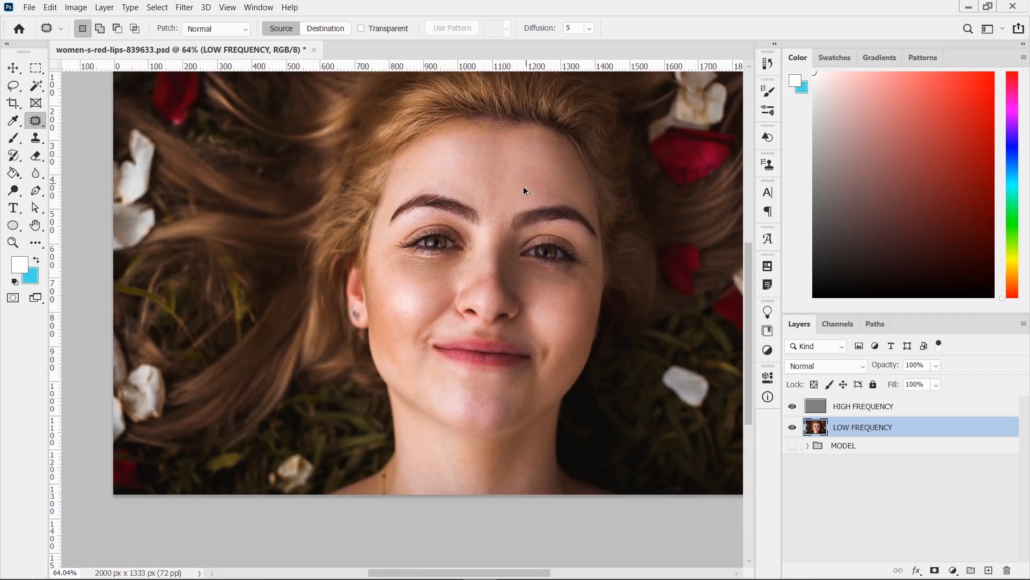
- Compare the face up close before and after retouching by repeatedly isolating the MODEL group and restoring the frequency layers
scroll(524, 182, "up", 4)
left_click(793, 445, "alt")
left_click(794, 445, "alt")
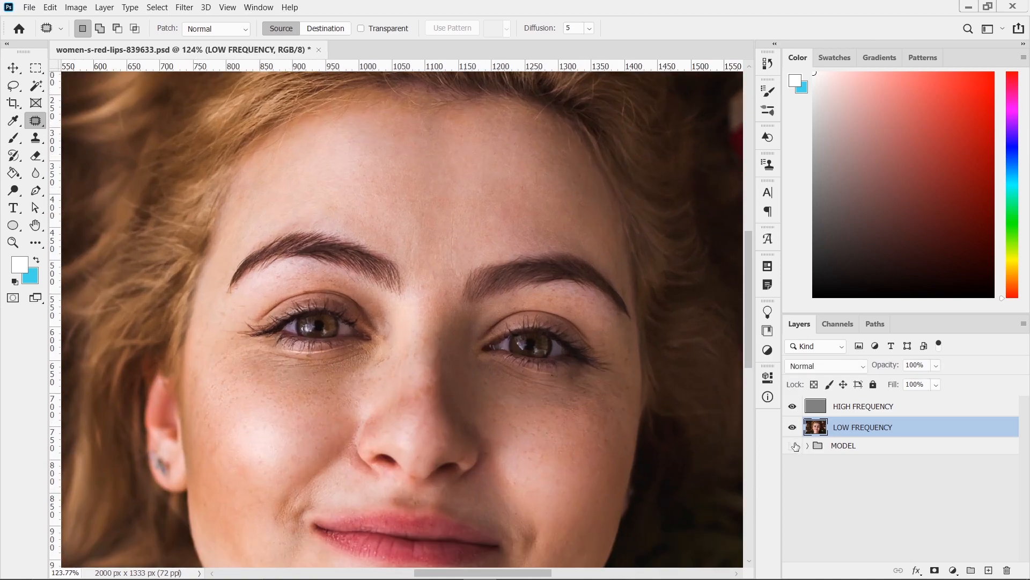
left_click(793, 446, "alt")
left_click(793, 445, "alt")
left_click(794, 445, "alt")
left_click(794, 445, "alt")
- Compare the whole portrait before and after by alternating between the MODEL group alone and the two frequency layers
scroll(455, 336, "down", 5)
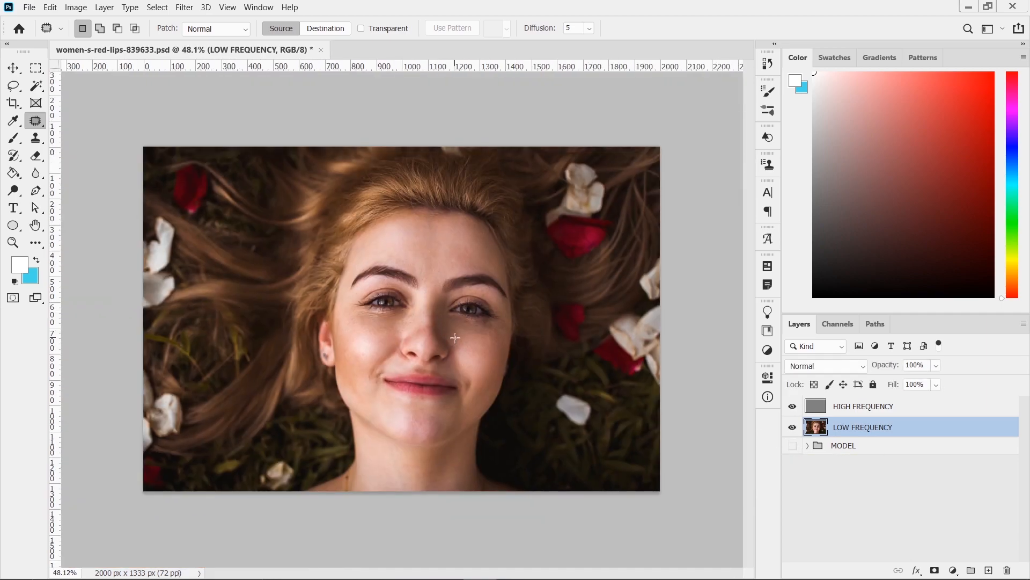
scroll(520, 368, "up", 2)
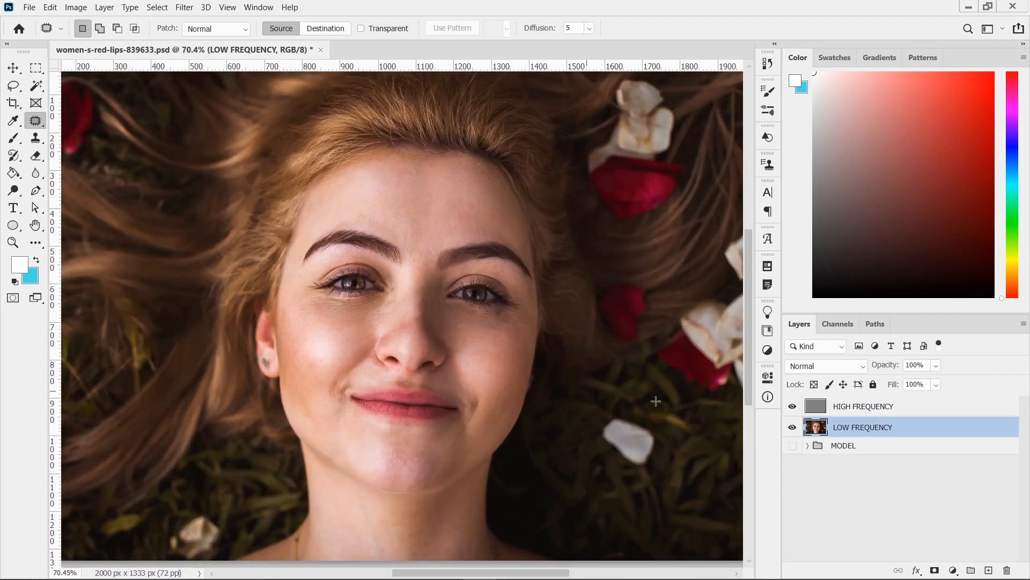
scroll(572, 374, "down", 1)
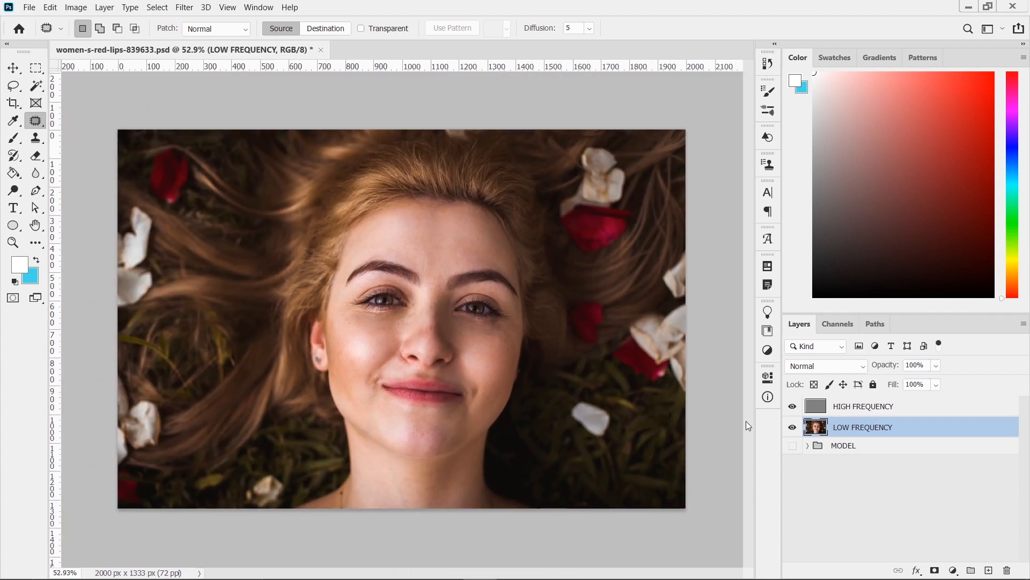
left_click(792, 446, "alt")
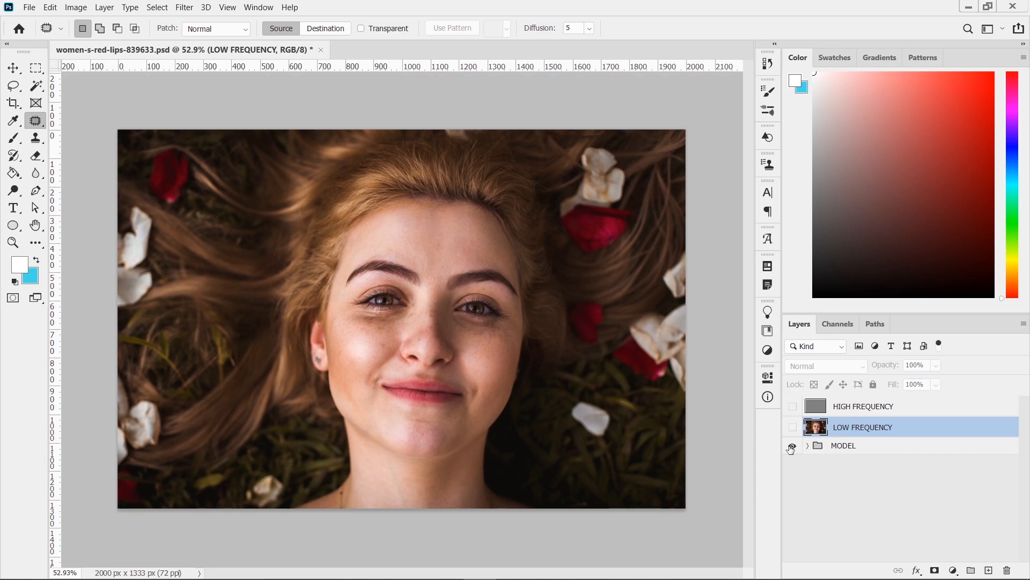
left_click(792, 447, "alt")
left_click(792, 447, "alt")
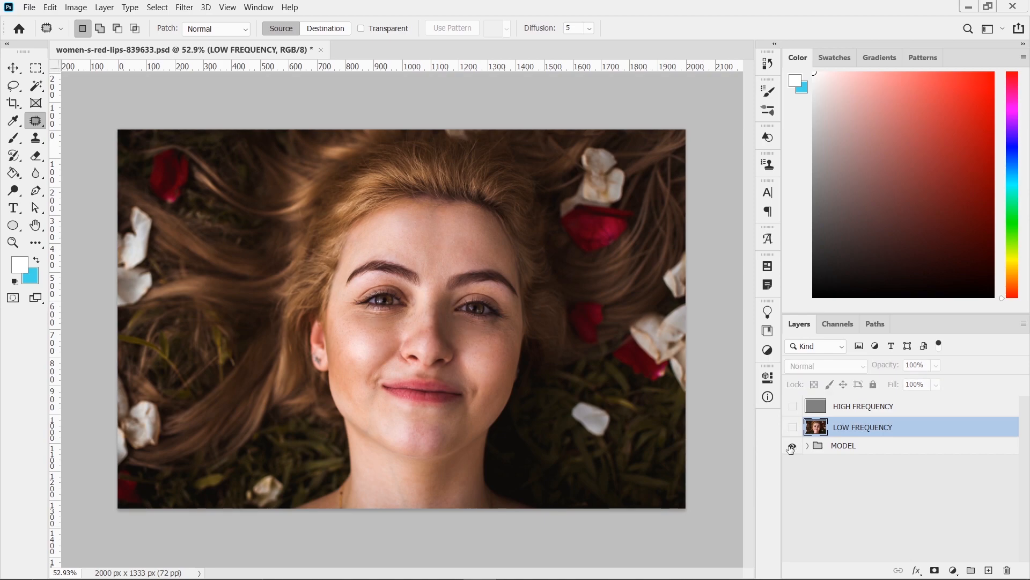